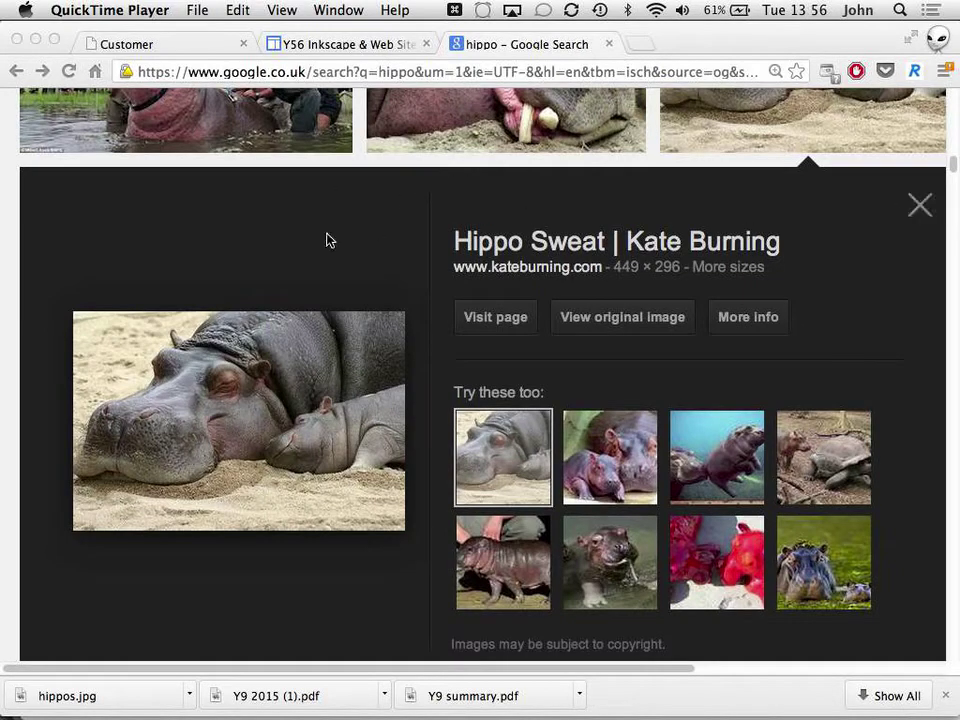
Step: In Chrome, navigate to the full-size mother-and-baby hippo image
left_click(259, 221)
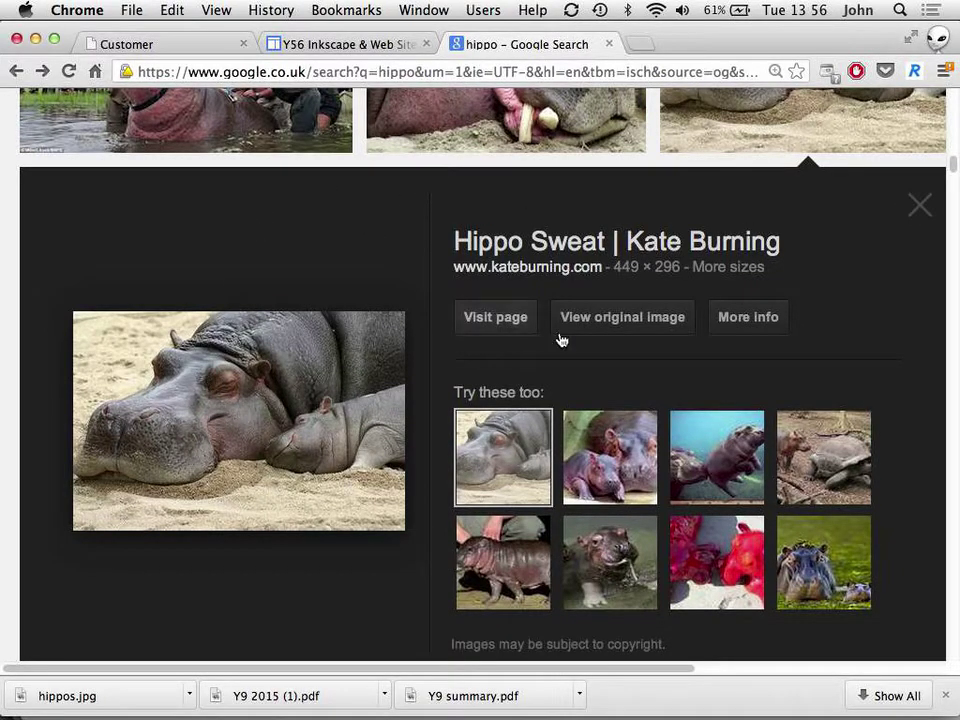
left_click_drag(617, 317, 503, 255)
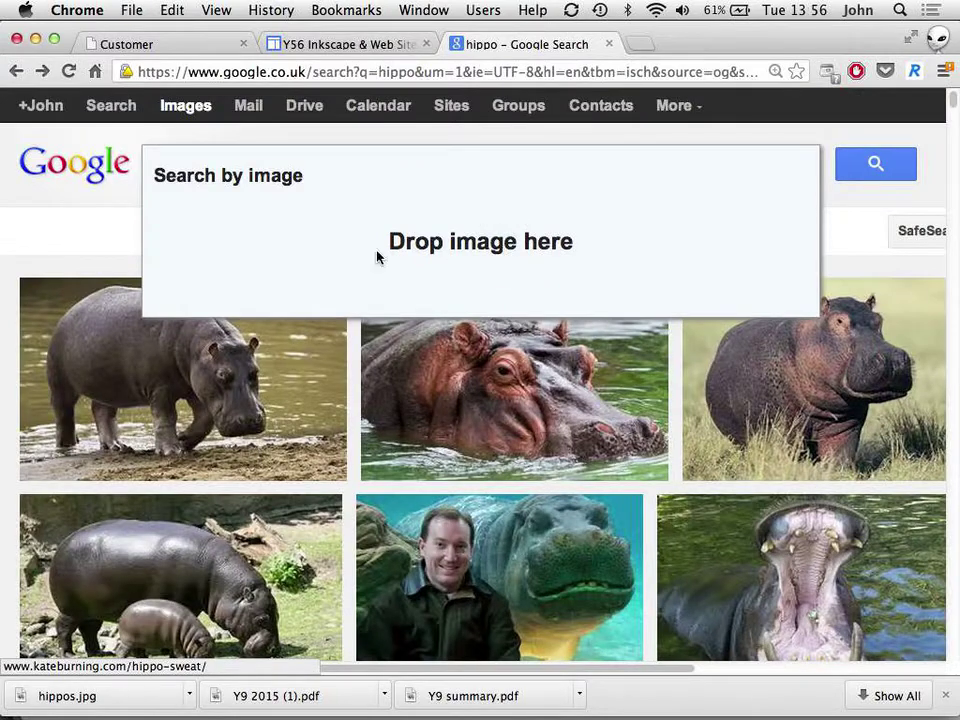
left_click_drag(377, 257, 29, 38)
left_click(15, 71)
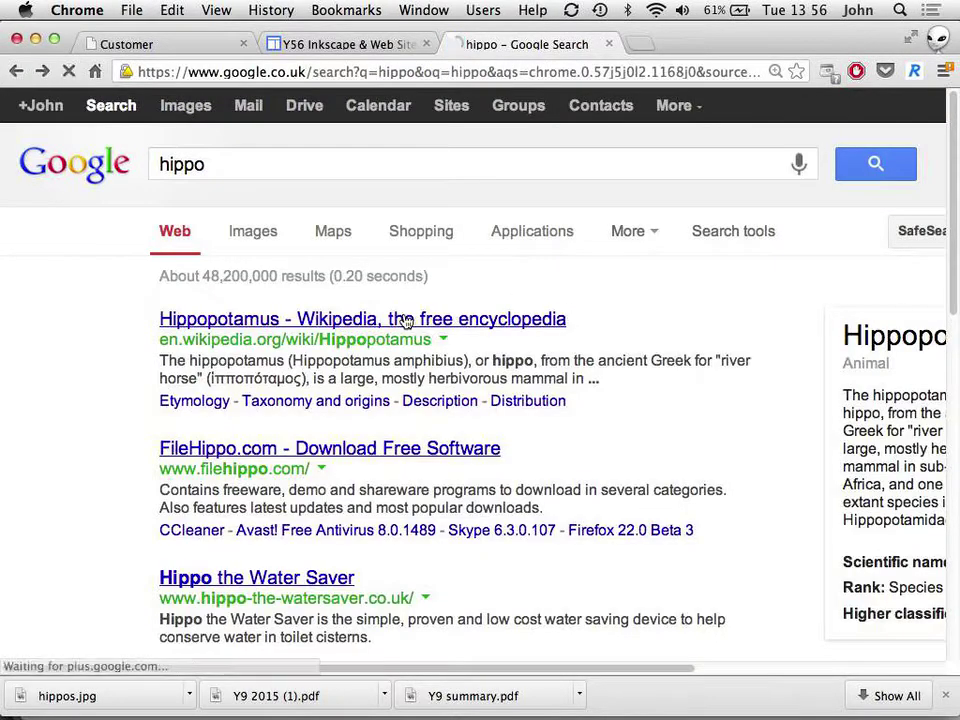
left_click(41, 71)
left_click(40, 72)
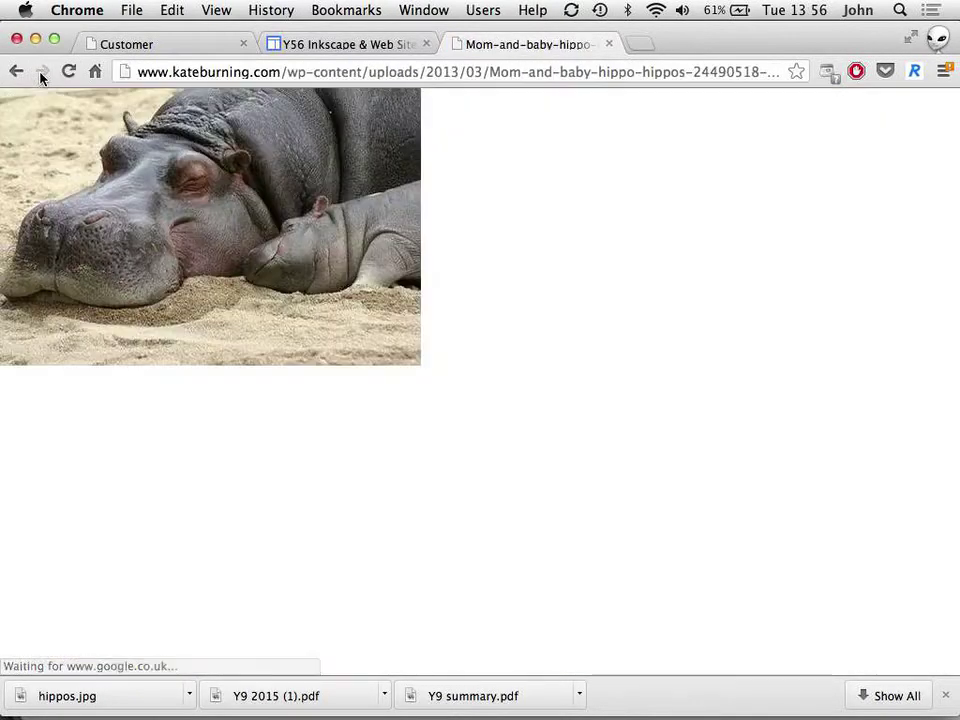
Step: Save the image as hippos.jpg in Pictures, replacing the existing file
right_click(285, 218)
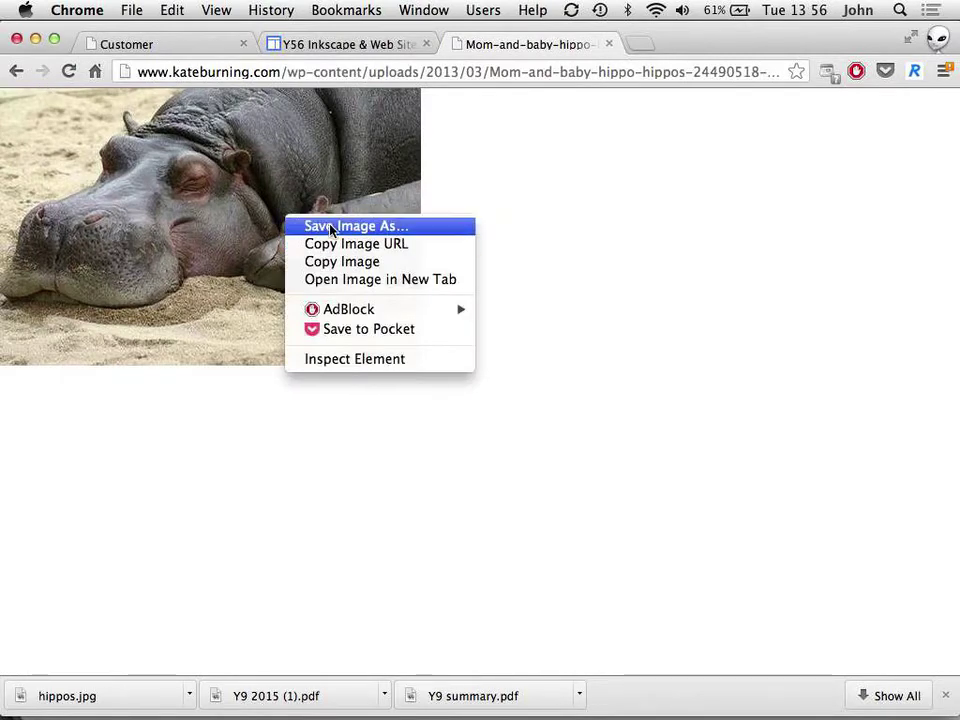
left_click(330, 229)
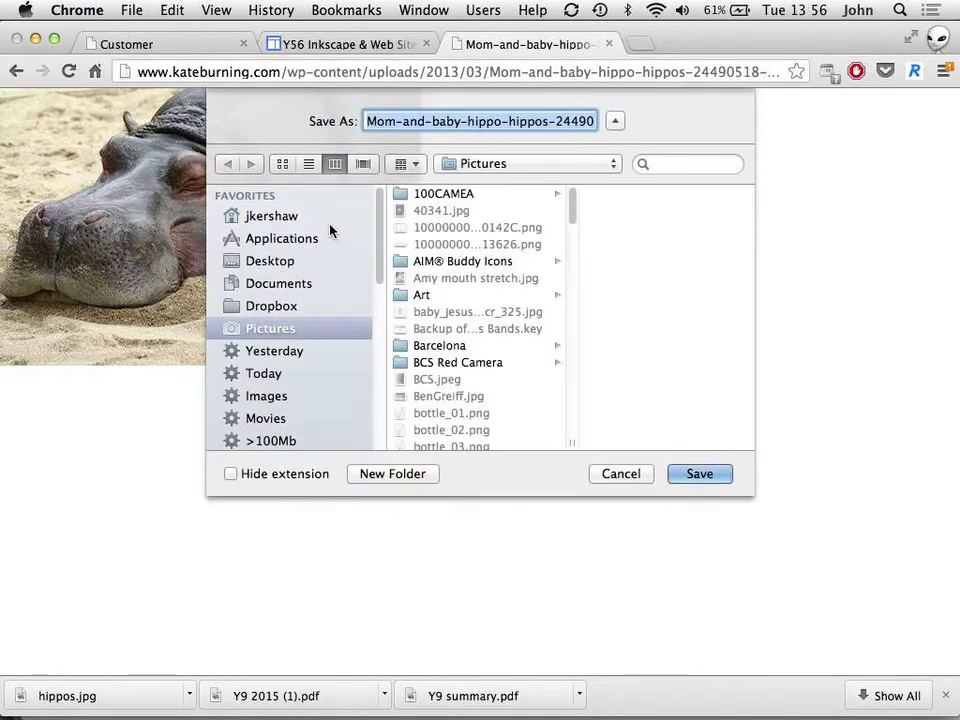
type("hippos.jpg")
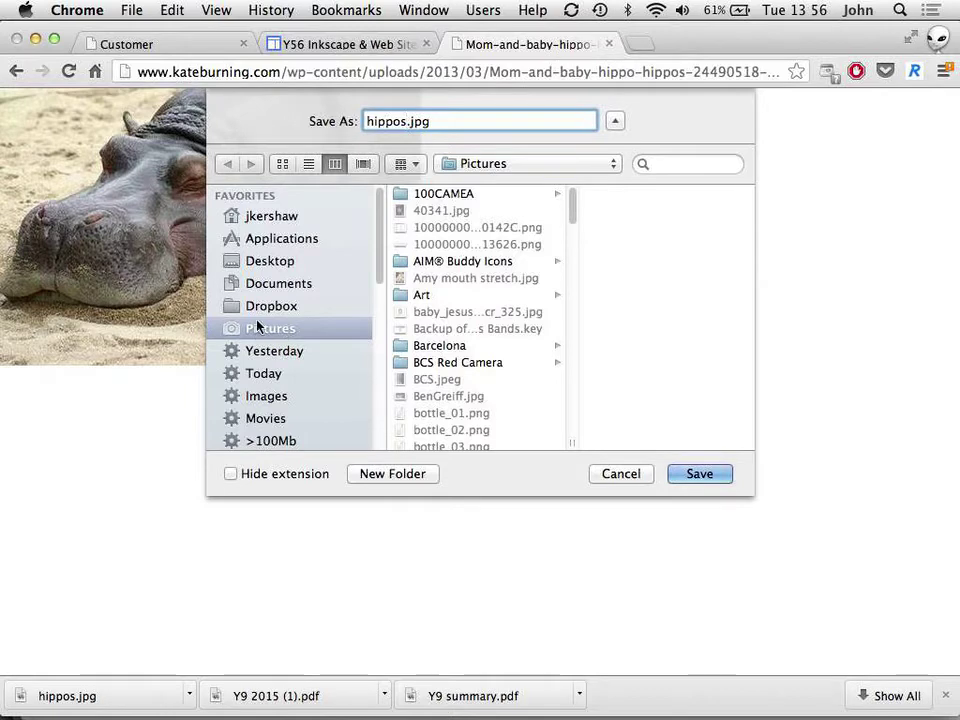
left_click(698, 474)
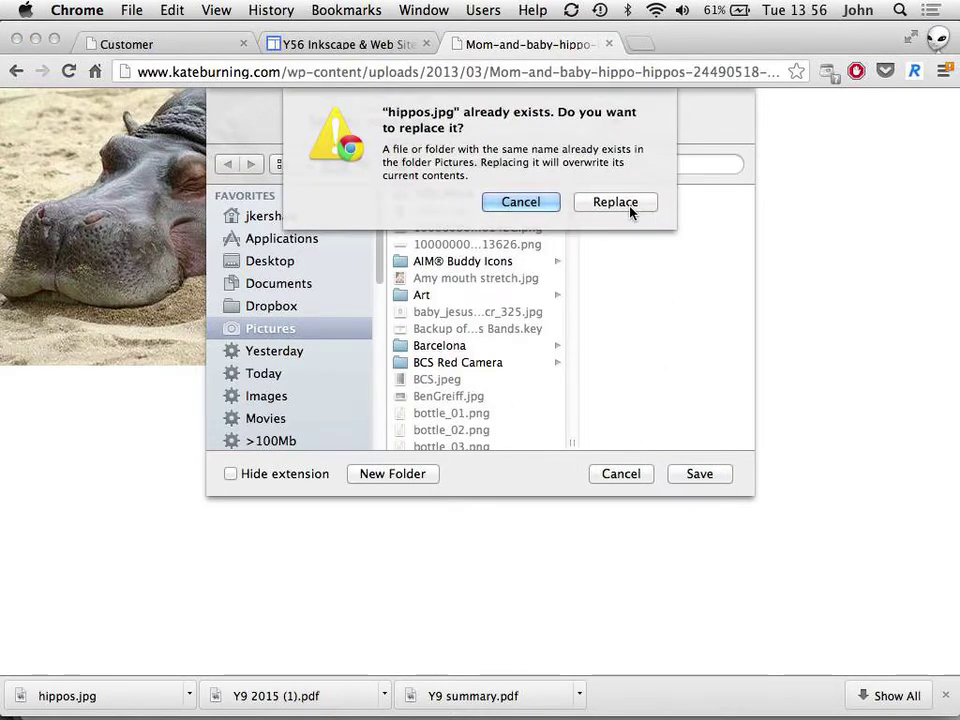
left_click(630, 207)
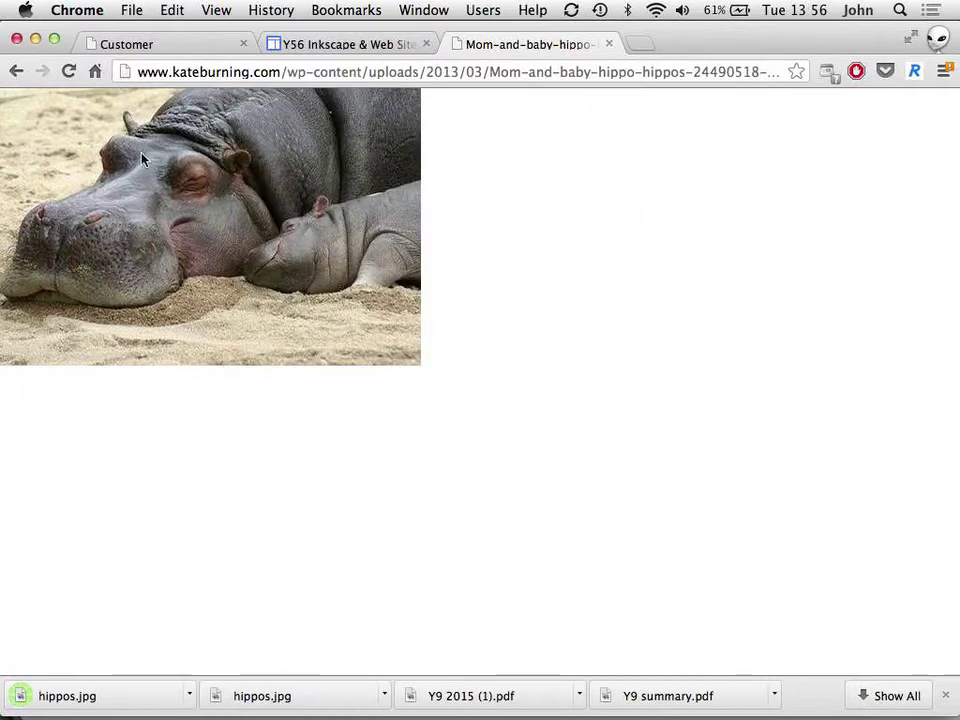
Step: Copy the hippo image to the clipboard and switch over to Inkscape
right_click(141, 156)
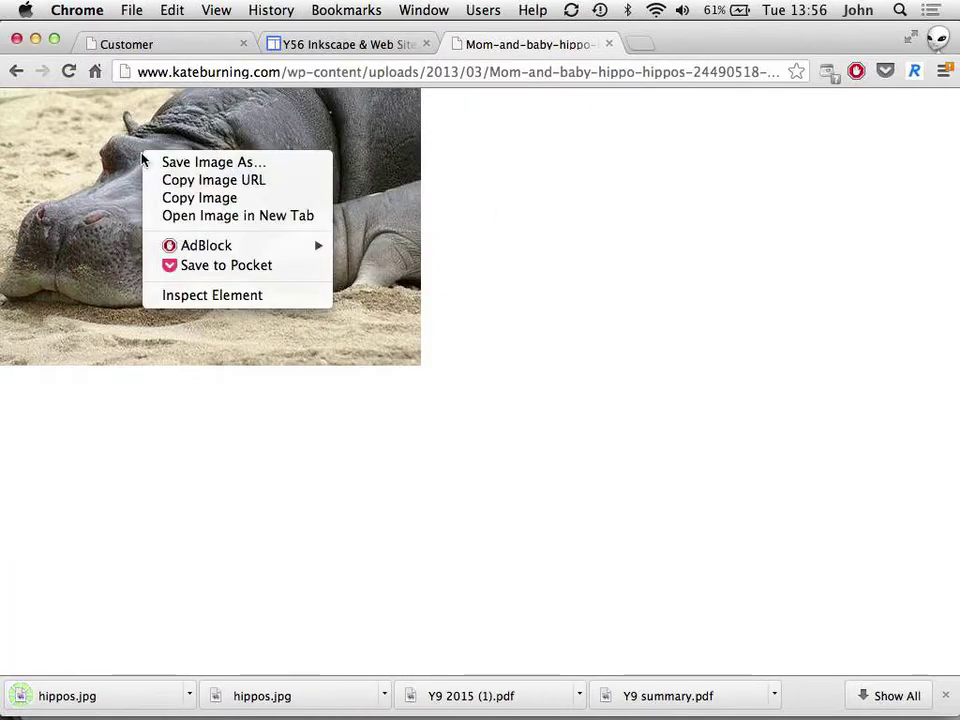
left_click(214, 198)
key("super+Tab")
key("shift+super+Tab")
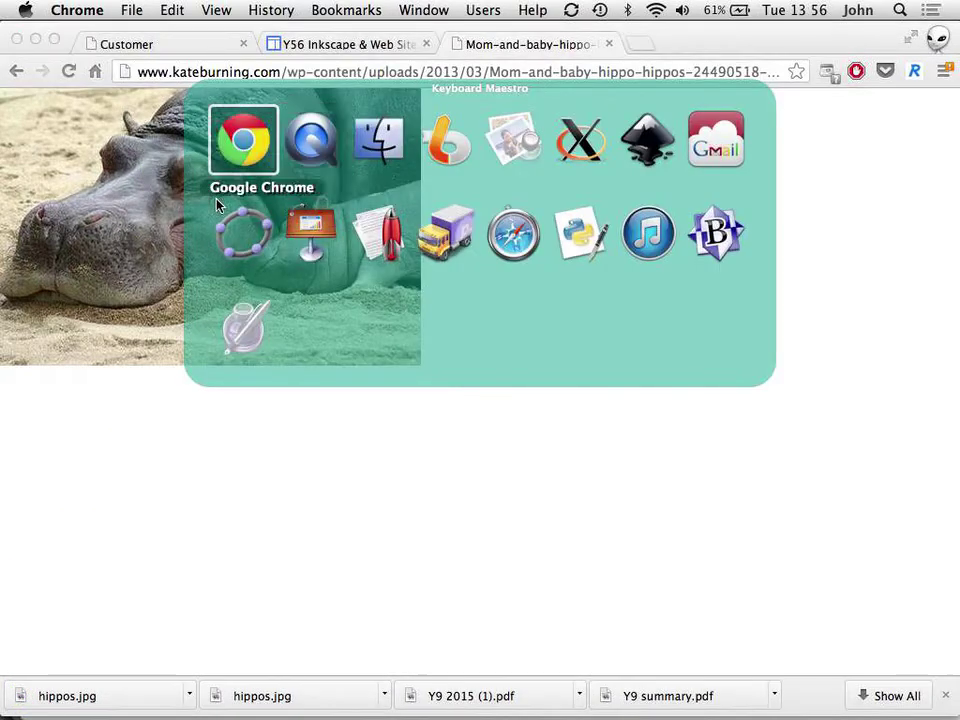
key("super+Tab")
key("shift+super+Tab")
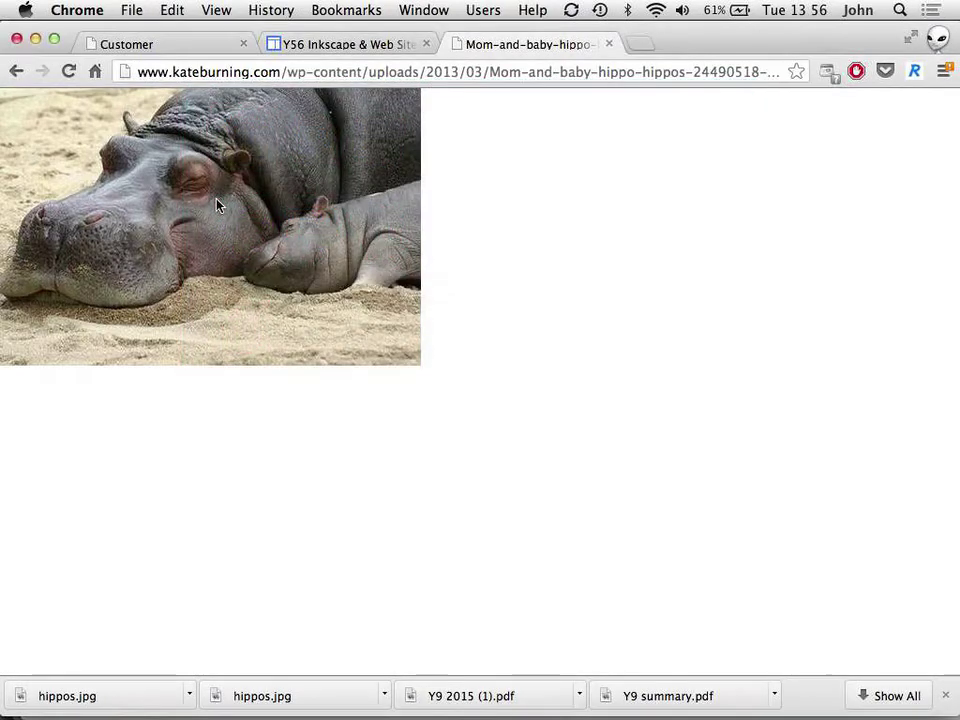
key("super+Tab")
key("super+Tab")
key("super+Tab")
key("super+Tab")
key("super+Tab")
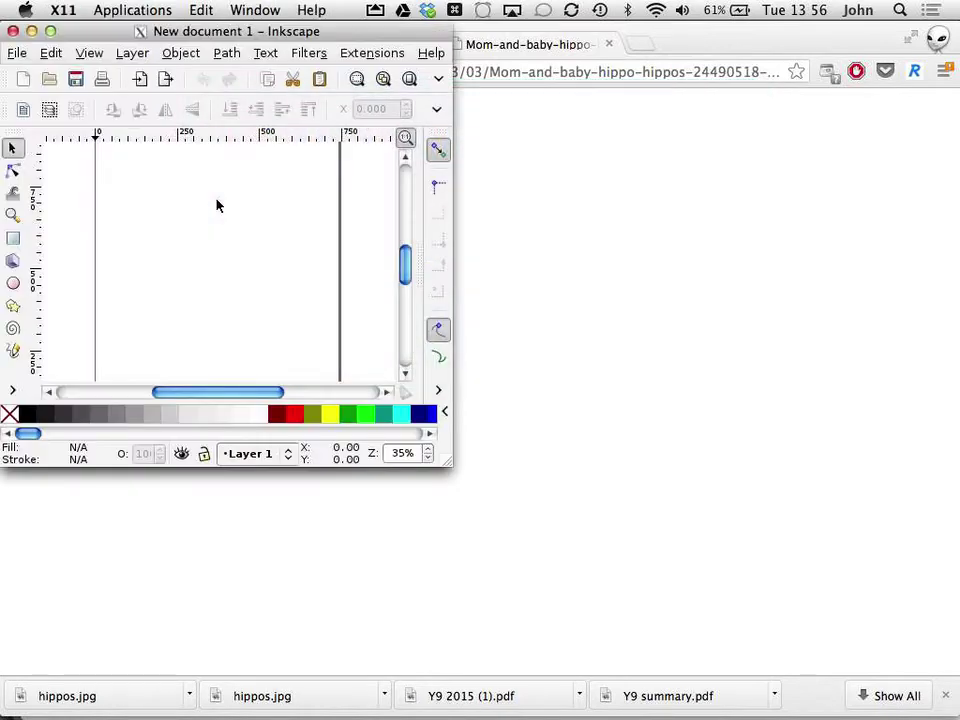
Step: Paste the copied hippo photo and move it to the page centre
left_click(50, 31)
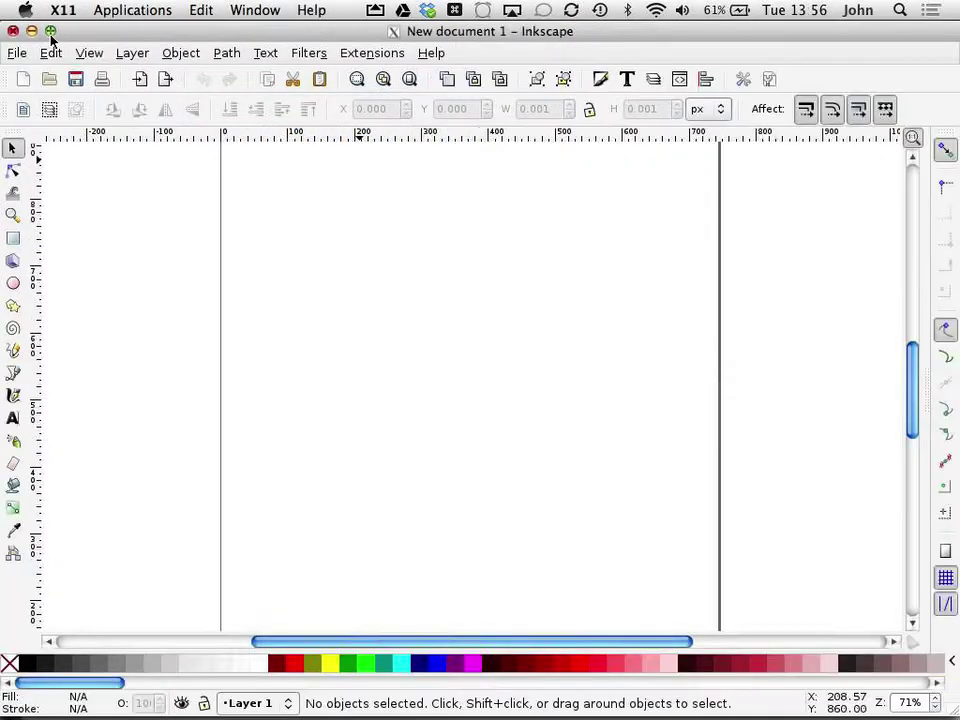
left_click(51, 53)
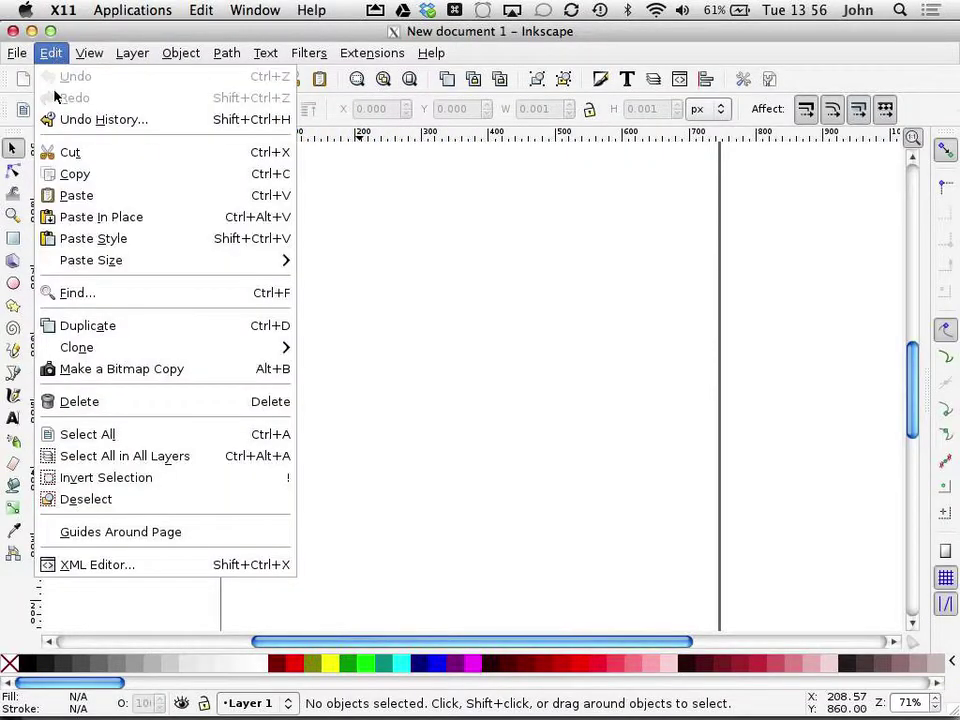
left_click(70, 195)
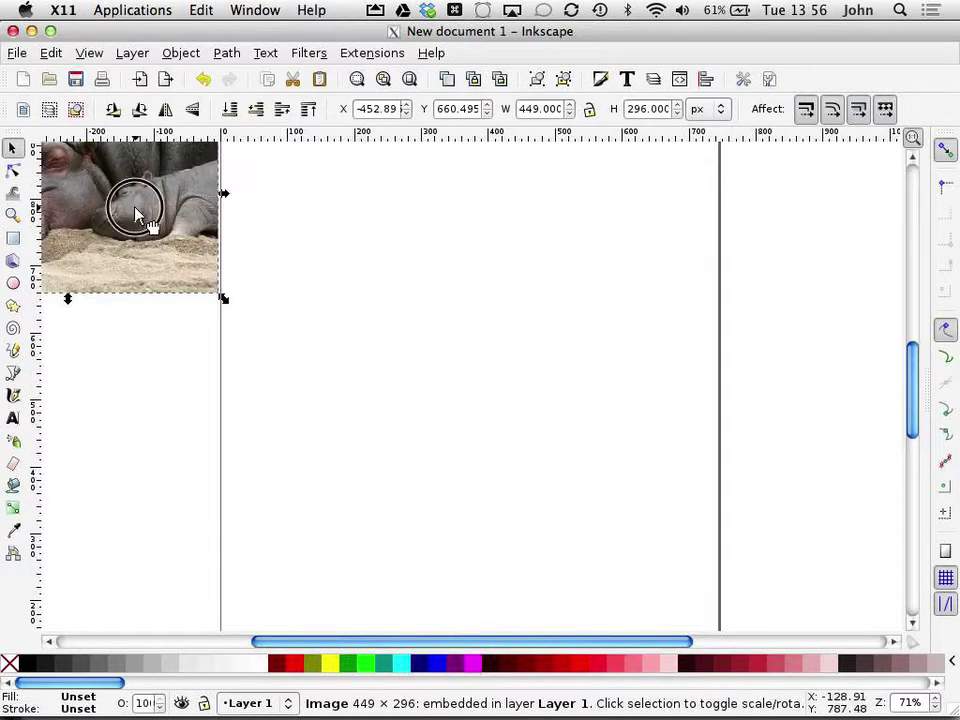
left_click_drag(135, 213, 497, 342)
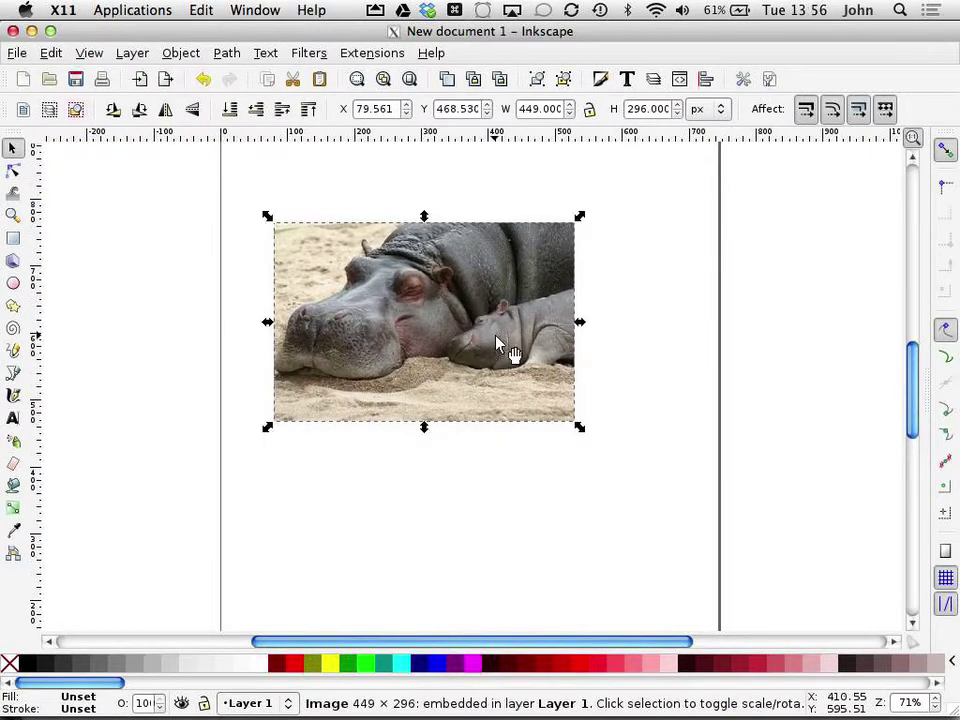
Step: Add a new layer named draw above the photo
left_click(132, 53)
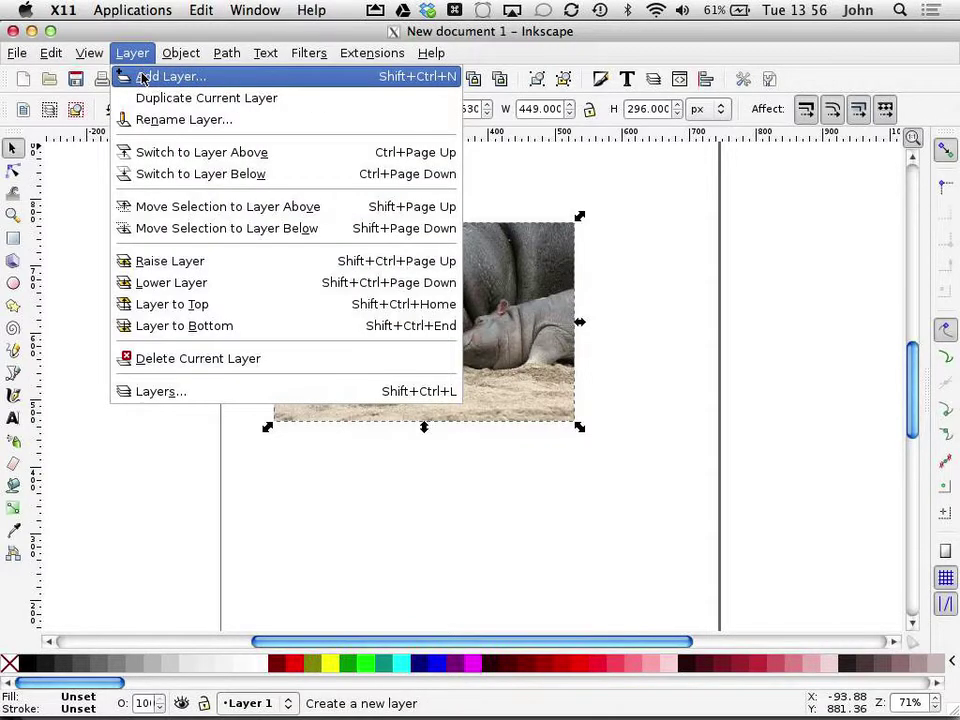
left_click(142, 77)
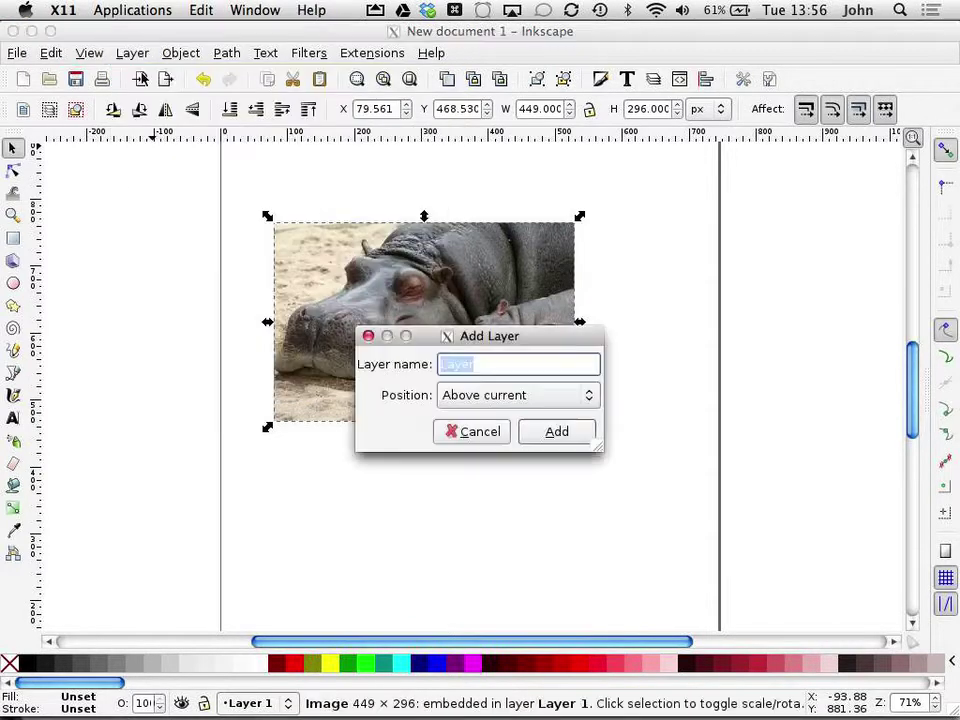
type("draw")
left_click(537, 438)
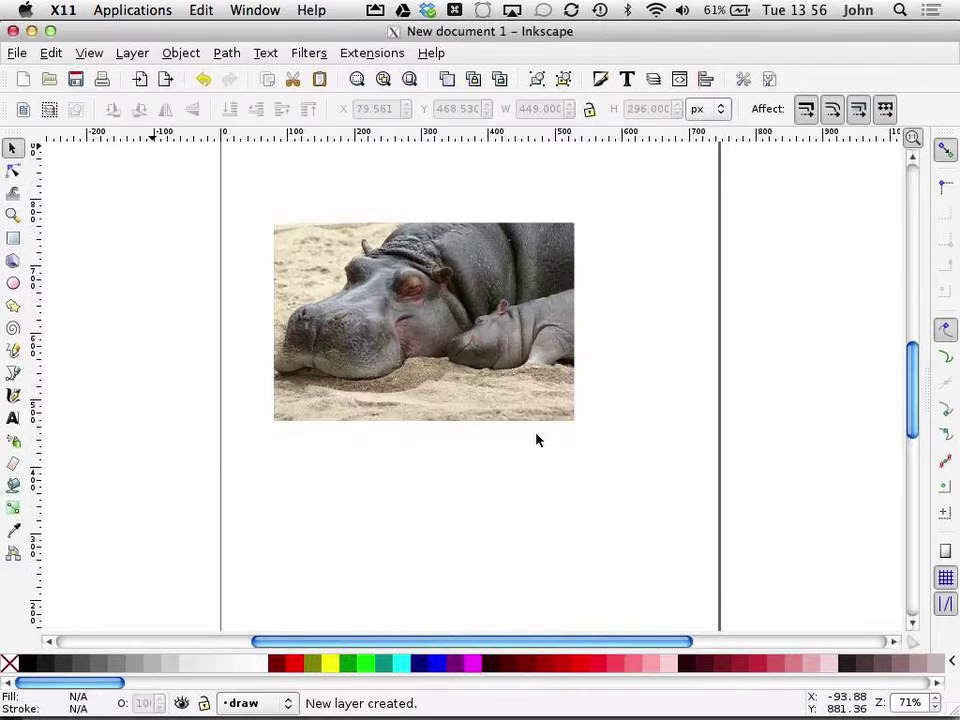
Step: Resize the Inkscape window to fill the screen and re-dock the snap toolbar
left_click(50, 31)
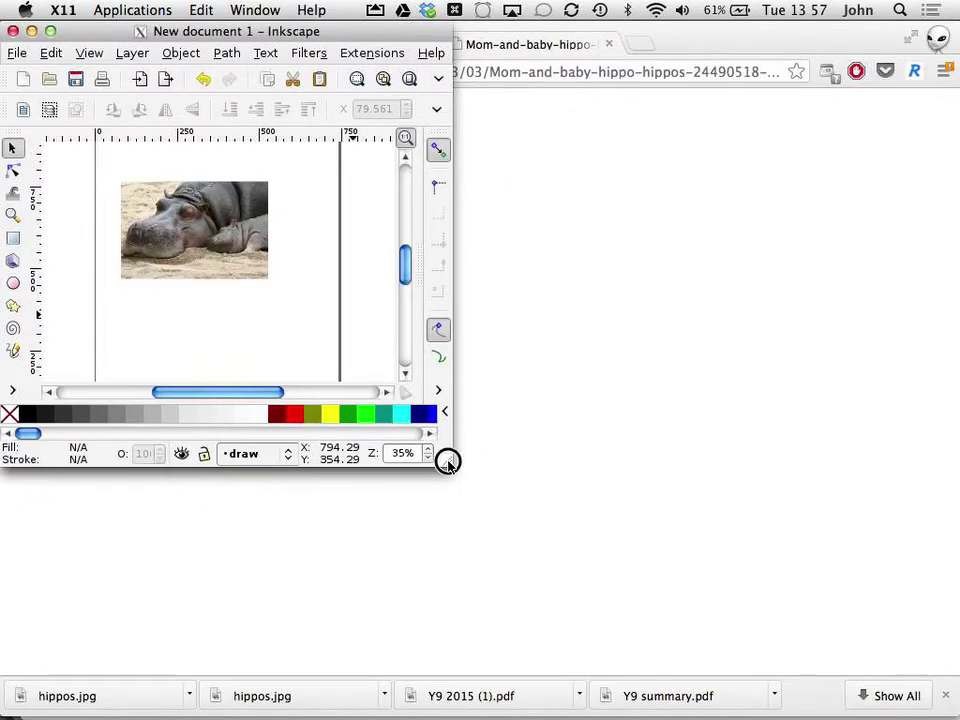
left_click_drag(447, 461, 955, 716)
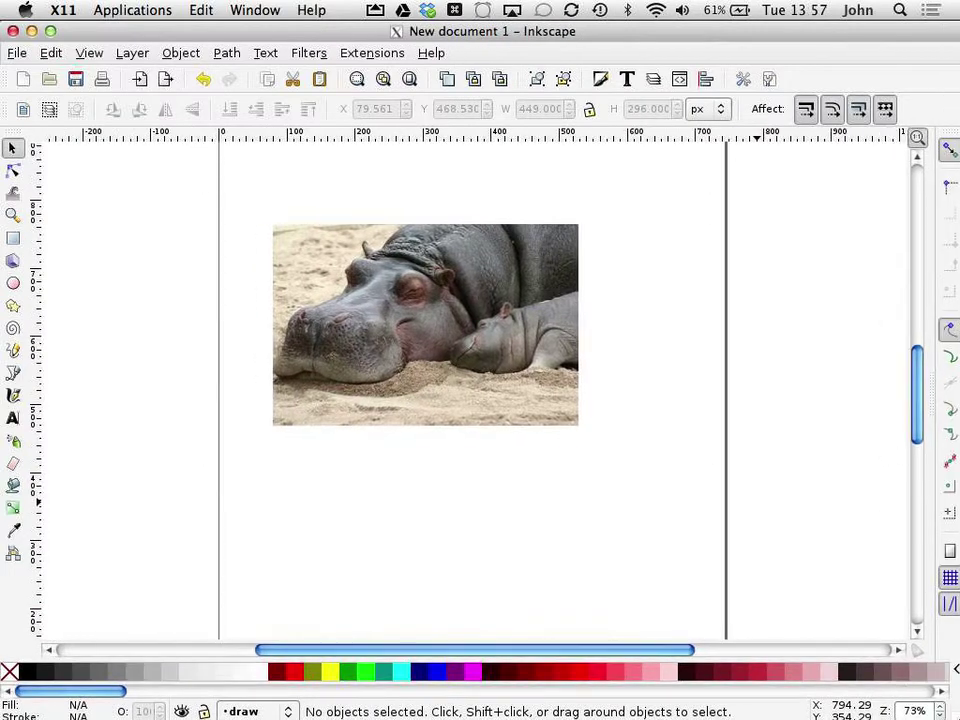
left_click_drag(928, 459, 728, 460)
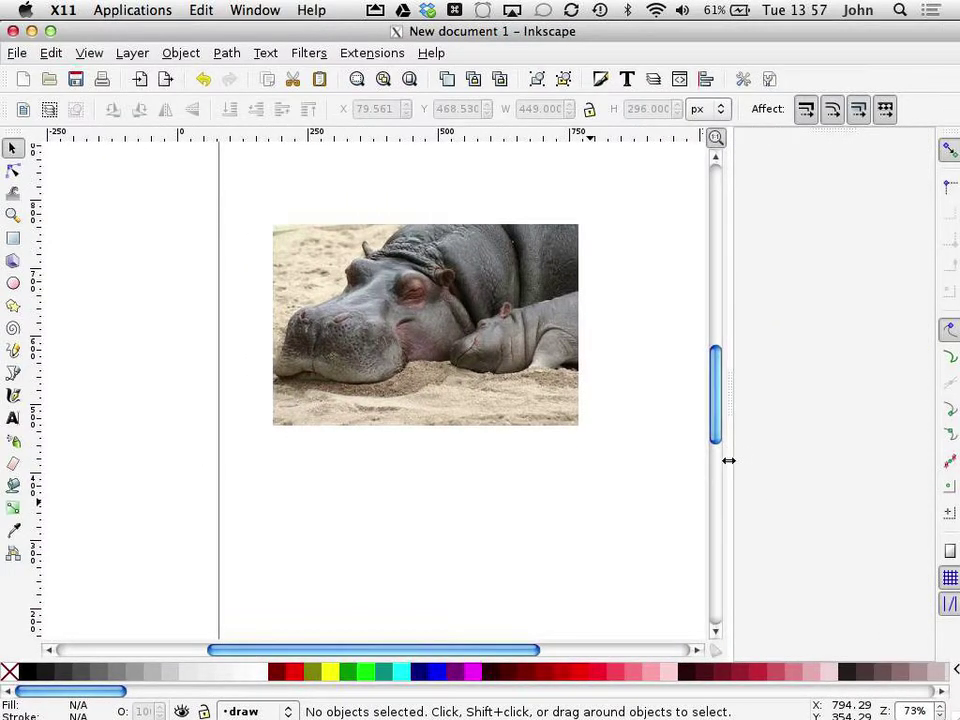
left_click_drag(953, 143, 768, 133)
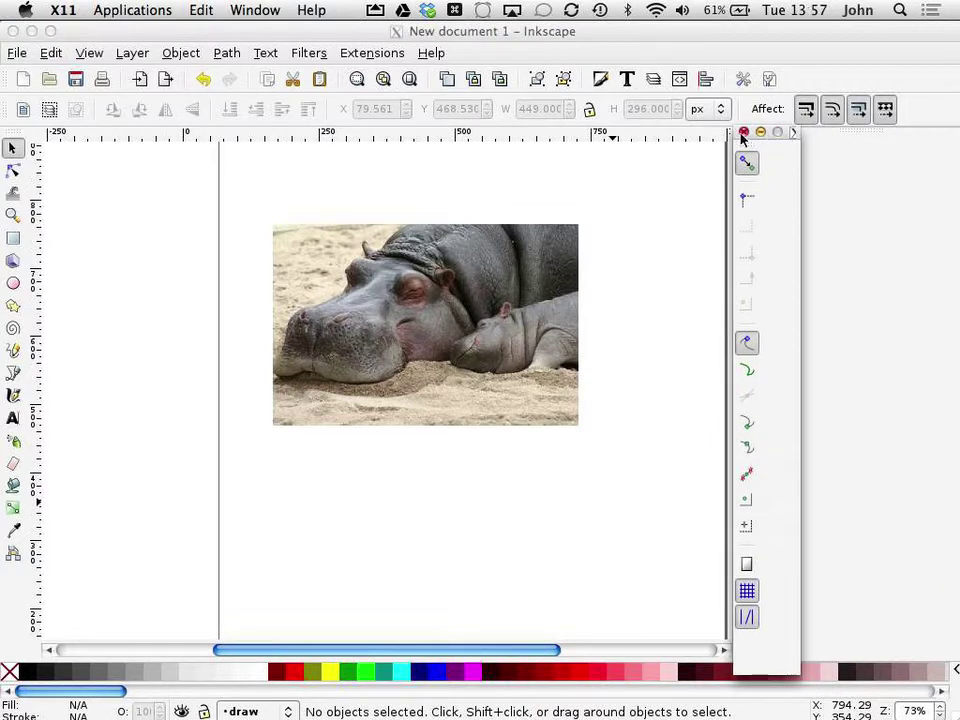
left_click(744, 133)
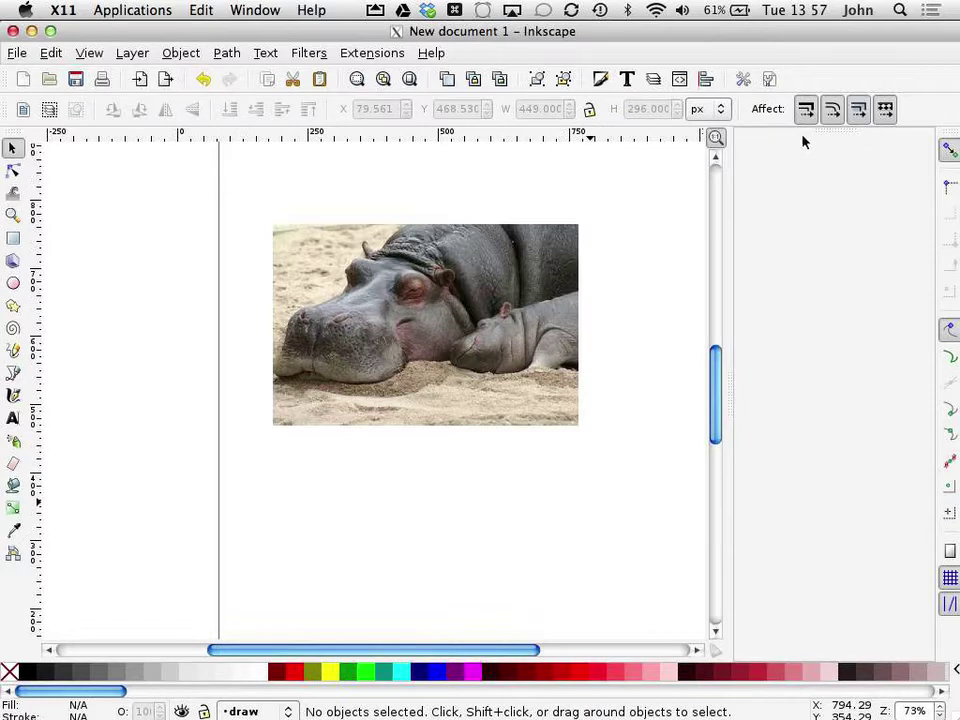
Step: Show the Layers panel and toggle a layer's visibility to check it
left_click(131, 52)
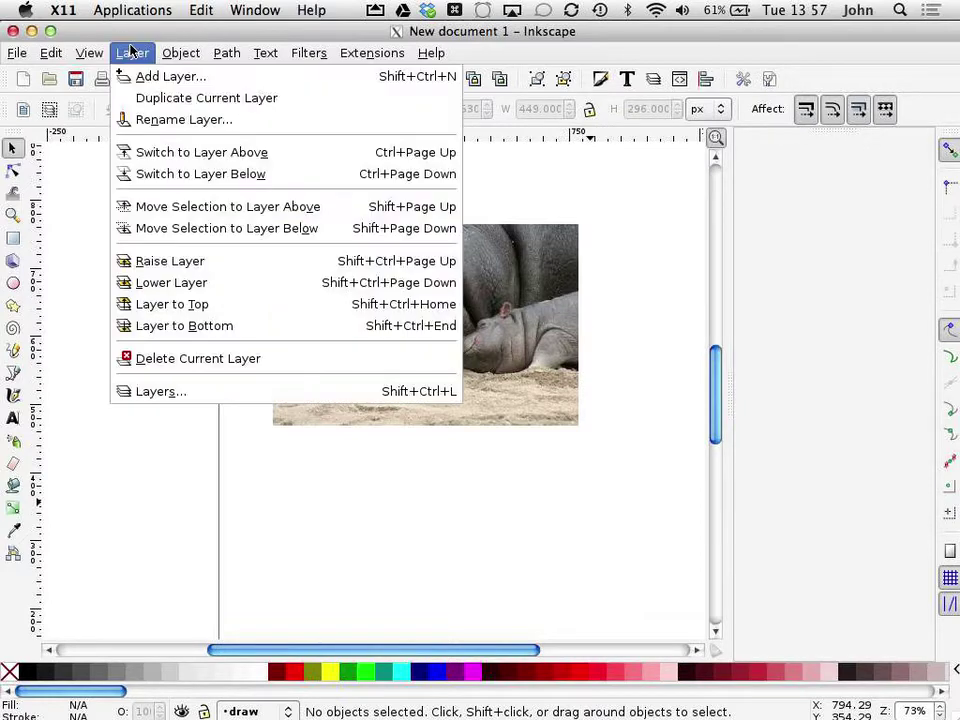
left_click(160, 391)
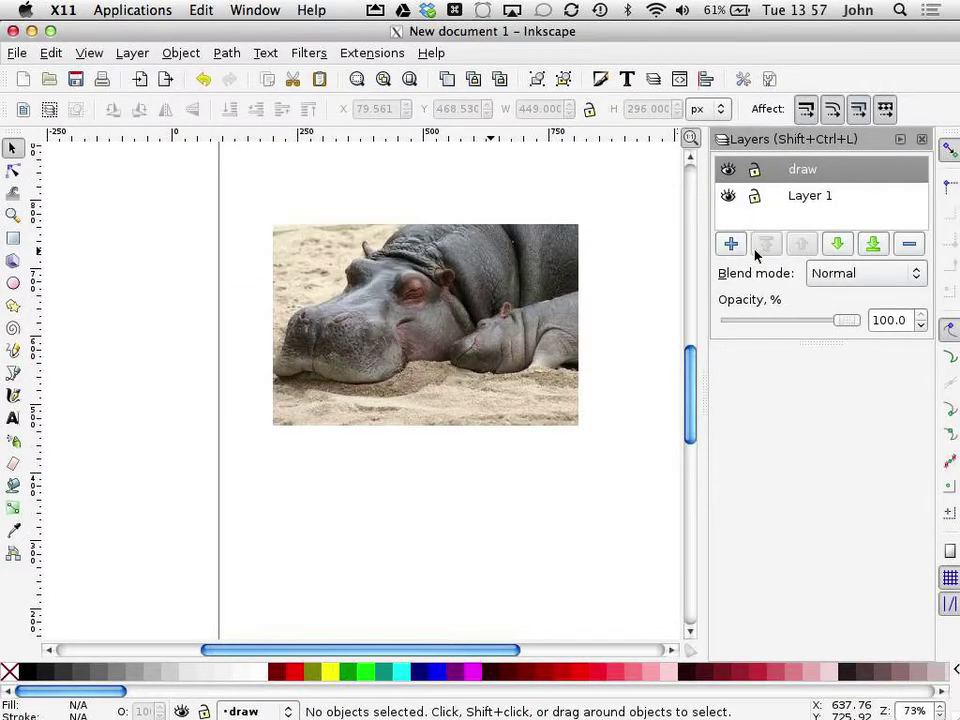
left_click(727, 171)
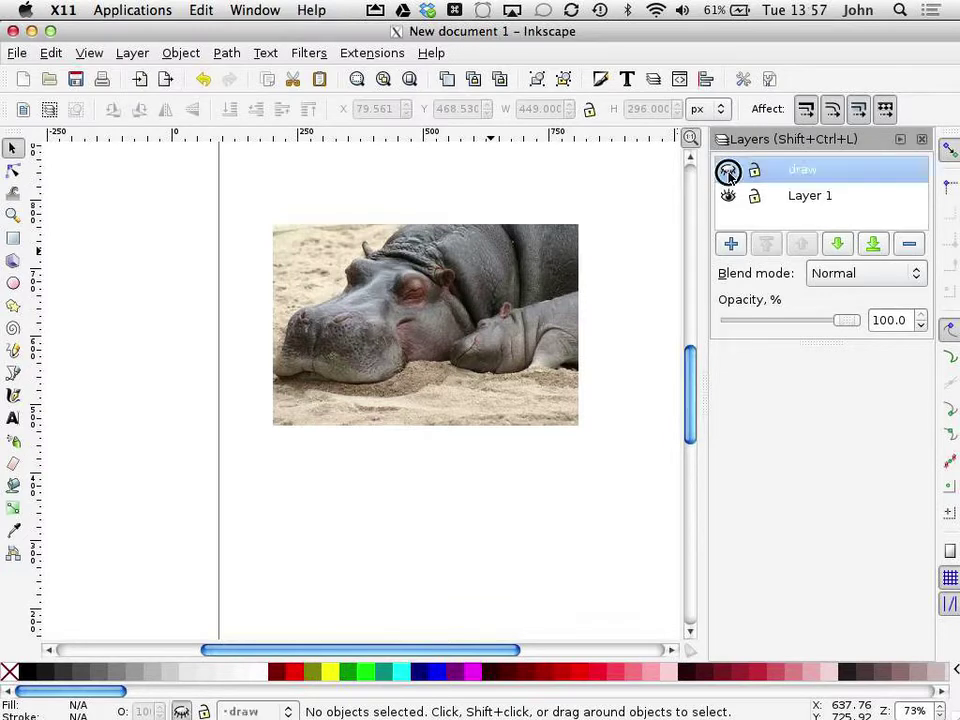
left_click(728, 197)
left_click(728, 197)
Step: Rename Layer 1 to photo
left_click(811, 198)
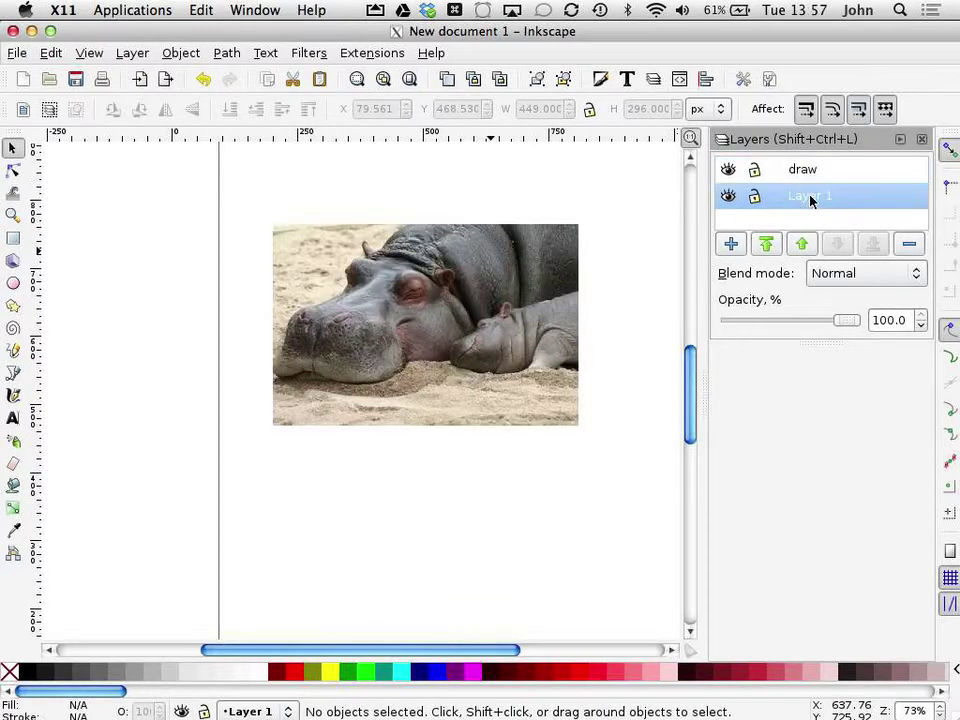
left_click(810, 199)
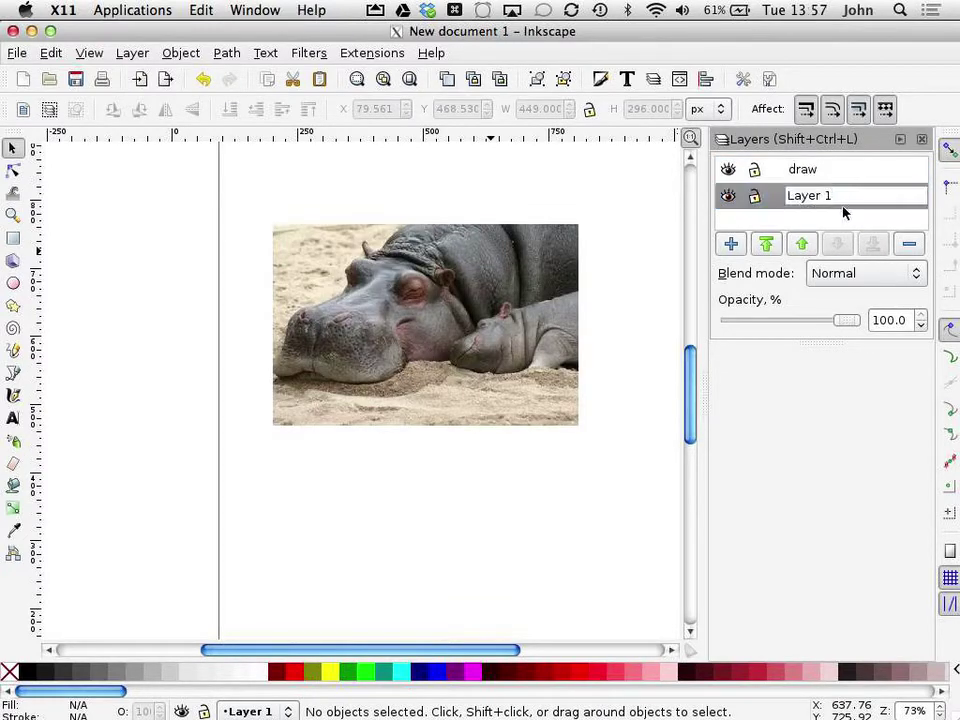
left_click_drag(840, 197, 771, 200)
type("photo")
key("Return")
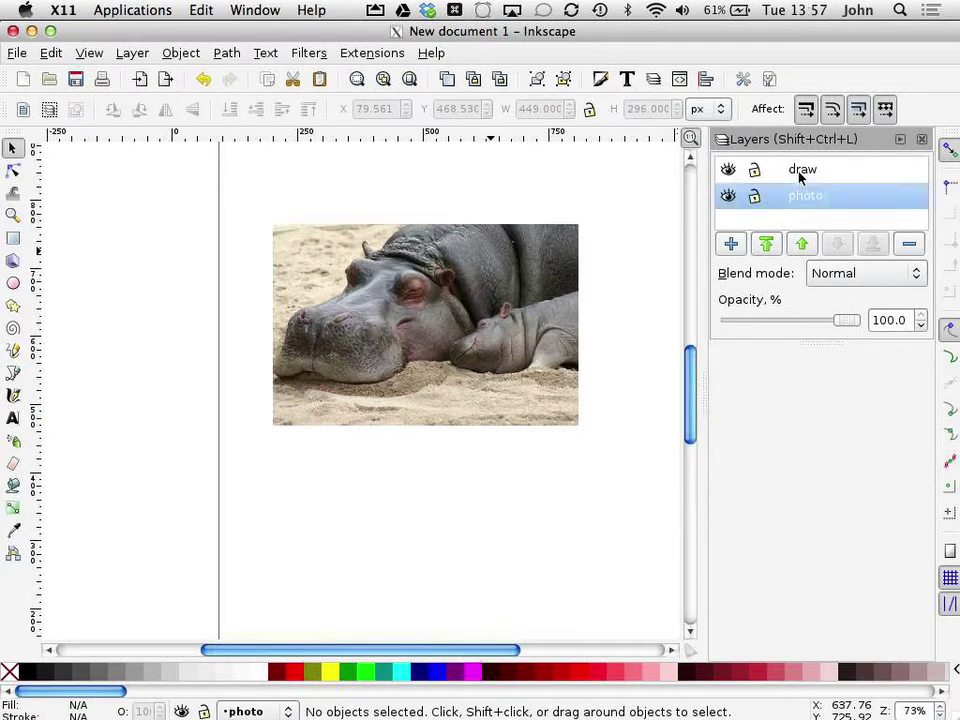
Step: Lower the photo layer's opacity to about 64%
left_click(728, 197)
left_click(728, 197)
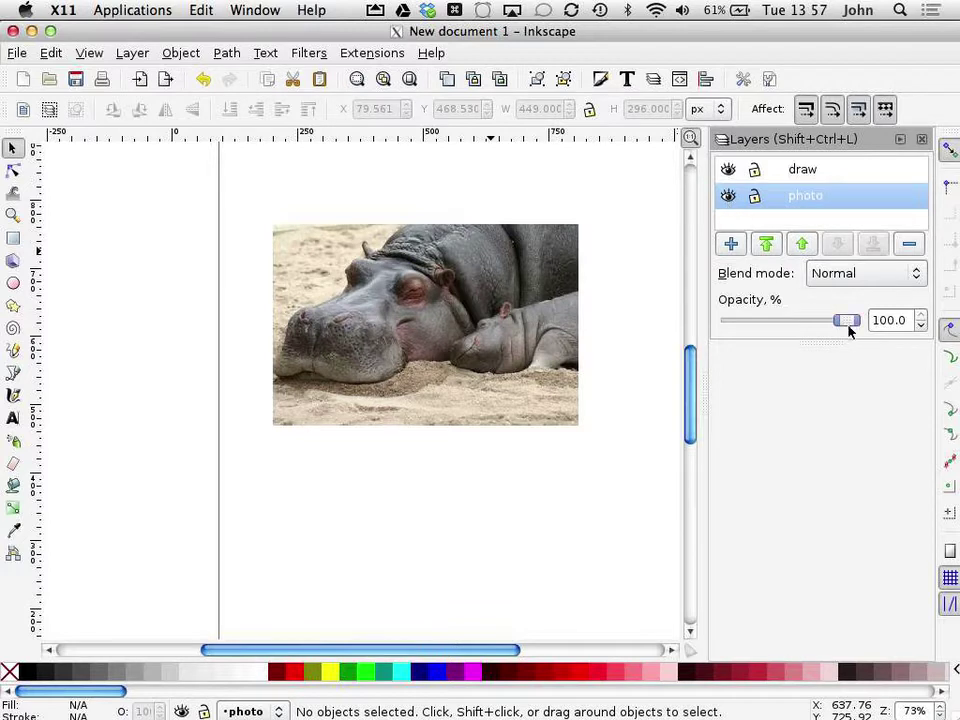
left_click_drag(845, 323, 806, 321)
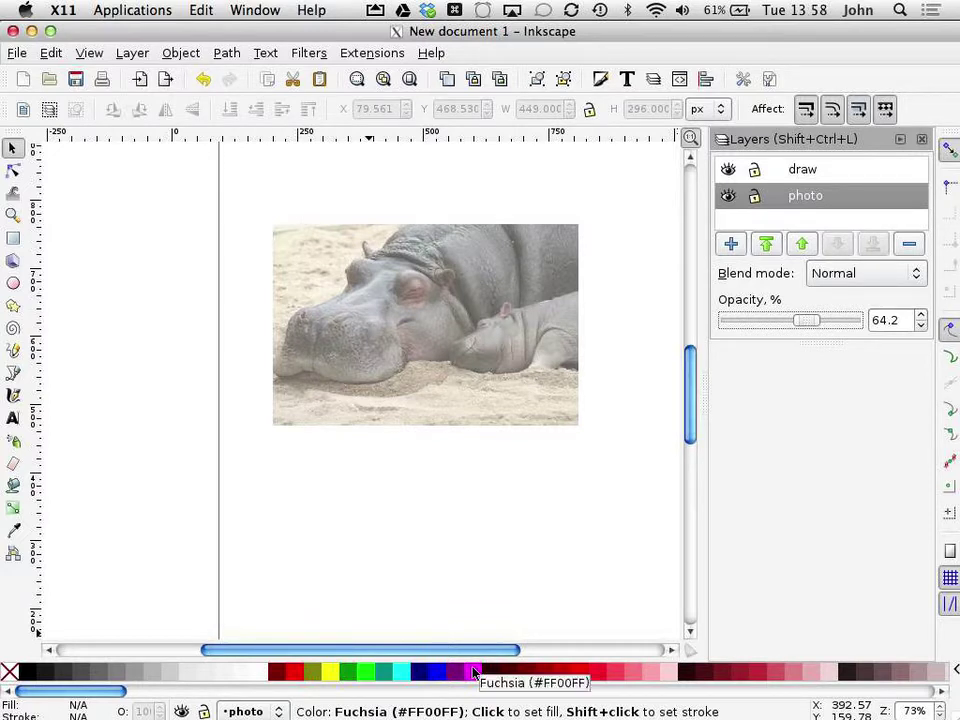
Step: Choose the Bezier tool and zoom in on the adult hippo's head
left_click(15, 374)
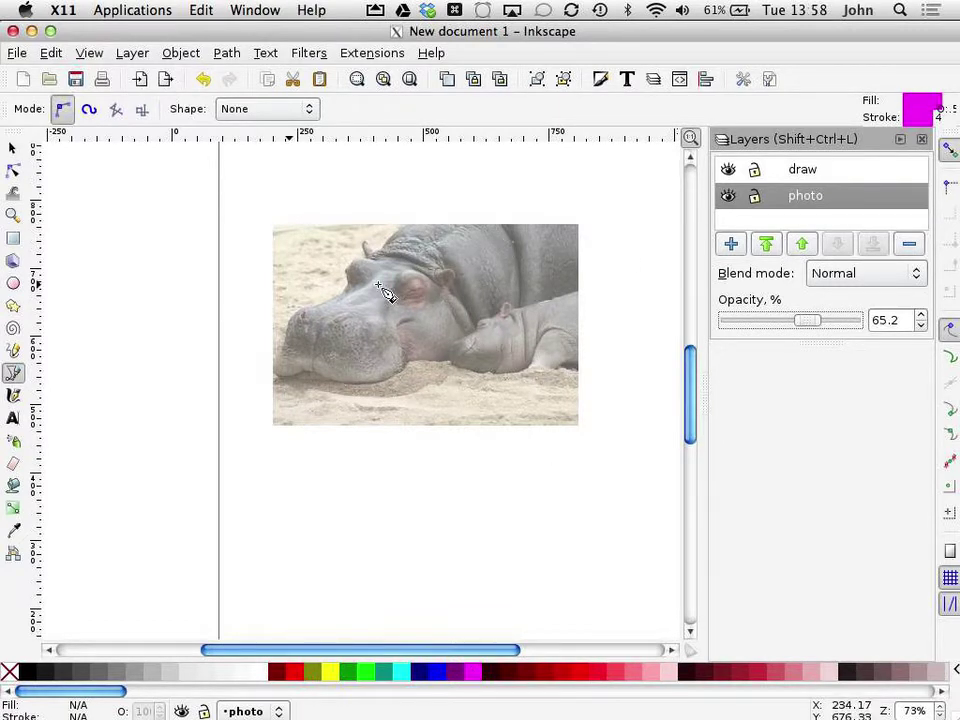
scroll(371, 249, "up", 3, "ctrl")
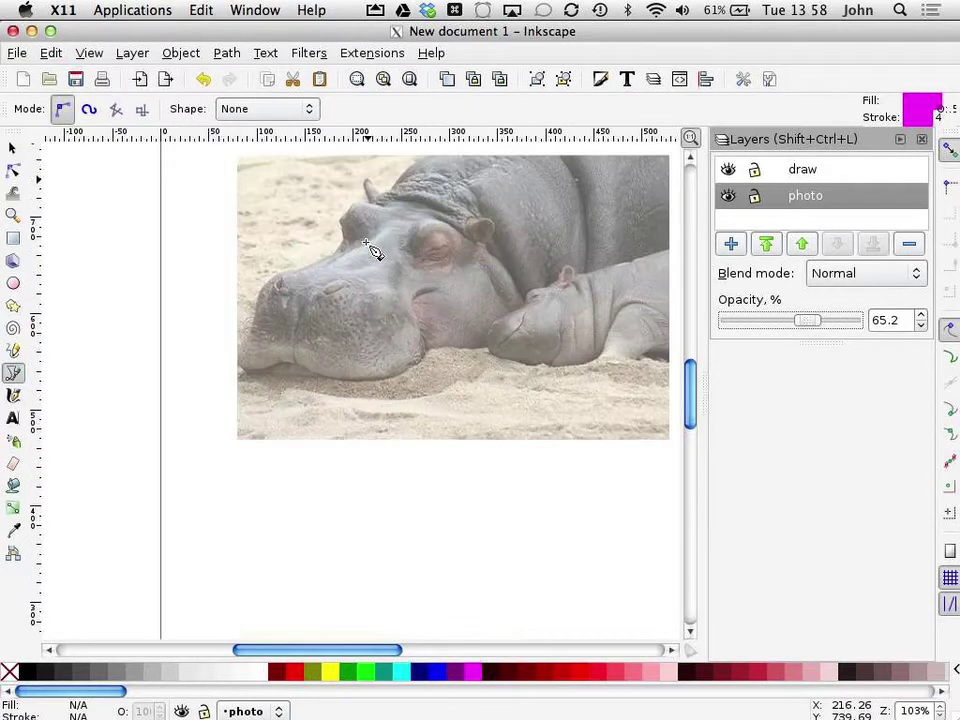
scroll(371, 249, "down", 3)
scroll(371, 249, "up", 5)
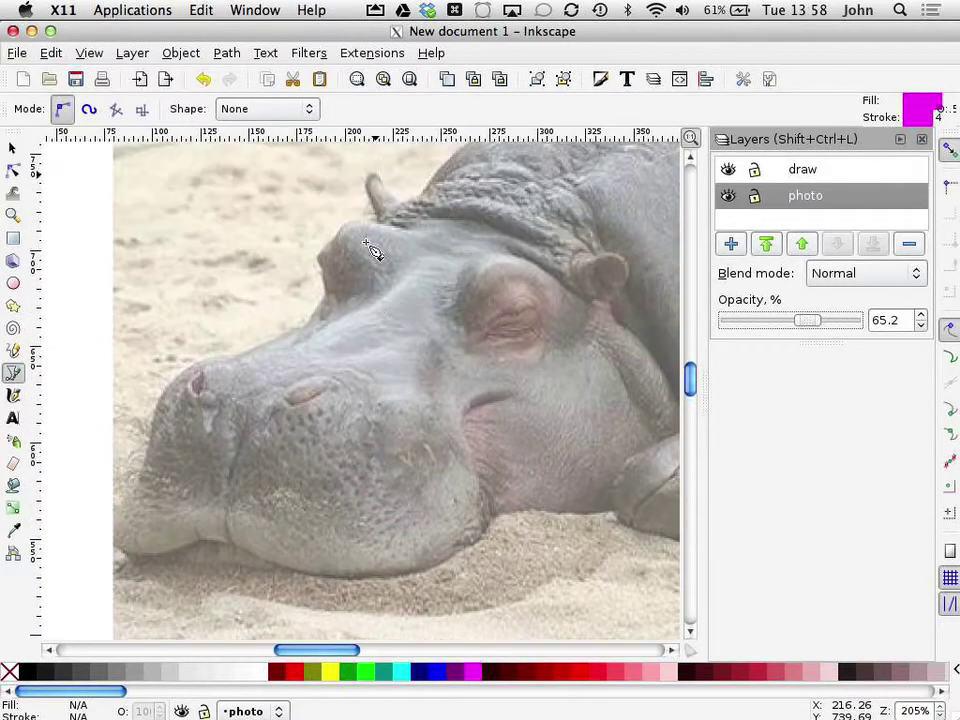
scroll(371, 249, "right", 3)
scroll(371, 249, "down", 2)
scroll(371, 249, "right", 5)
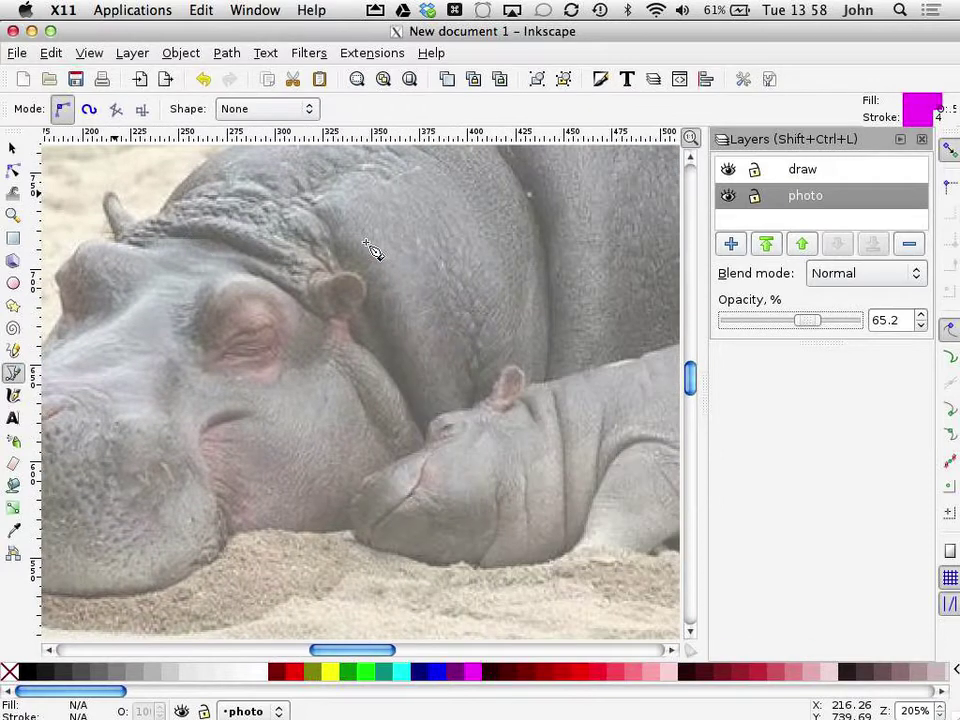
scroll(371, 249, "left", 7)
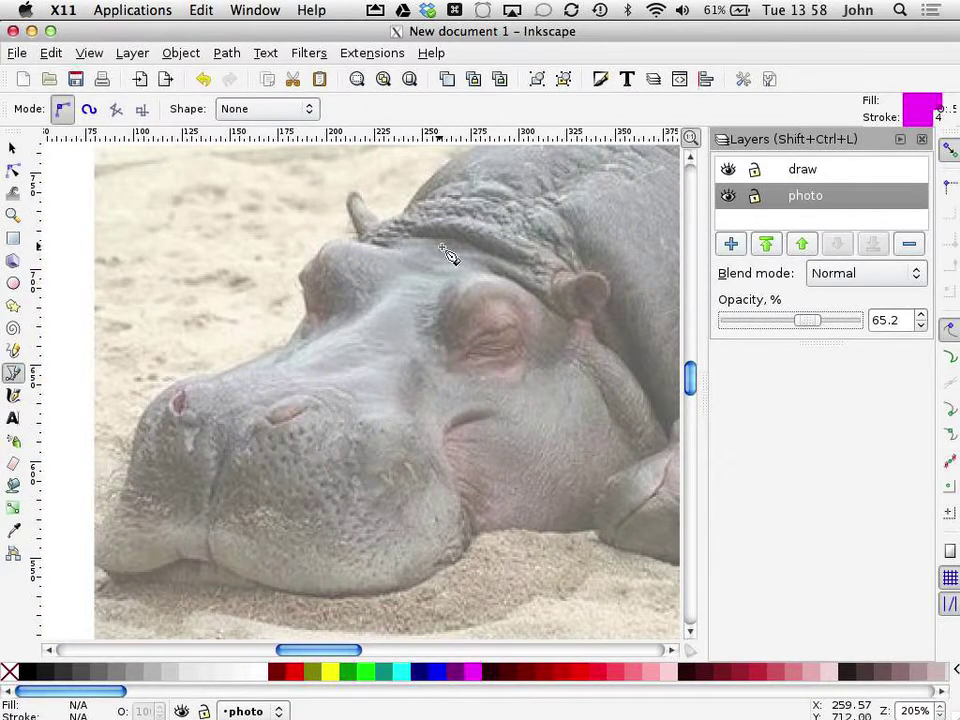
Step: Trace the head outline from the back, over the ear and forehead, down the snout
left_click(466, 152)
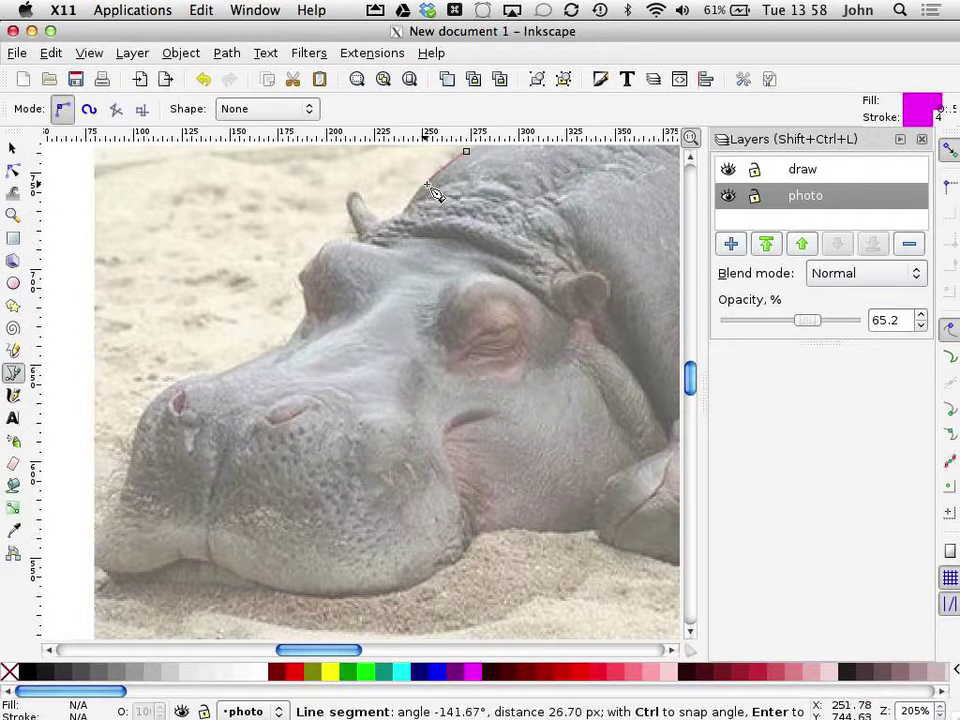
left_click_drag(424, 185, 349, 196)
left_click_drag(357, 242, 358, 256)
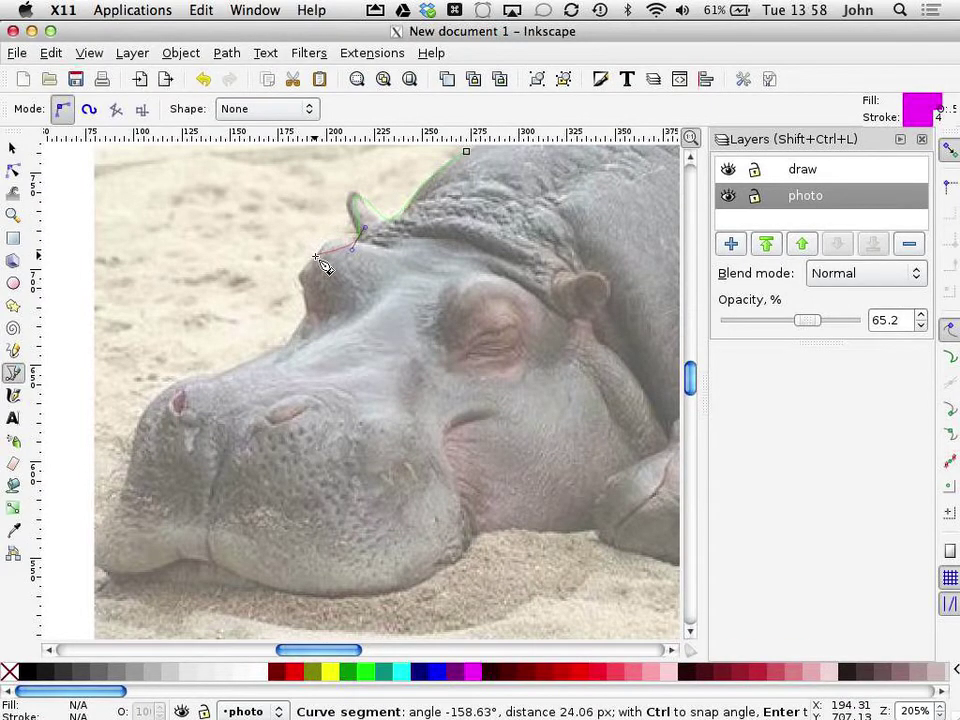
left_click_drag(316, 314, 282, 340)
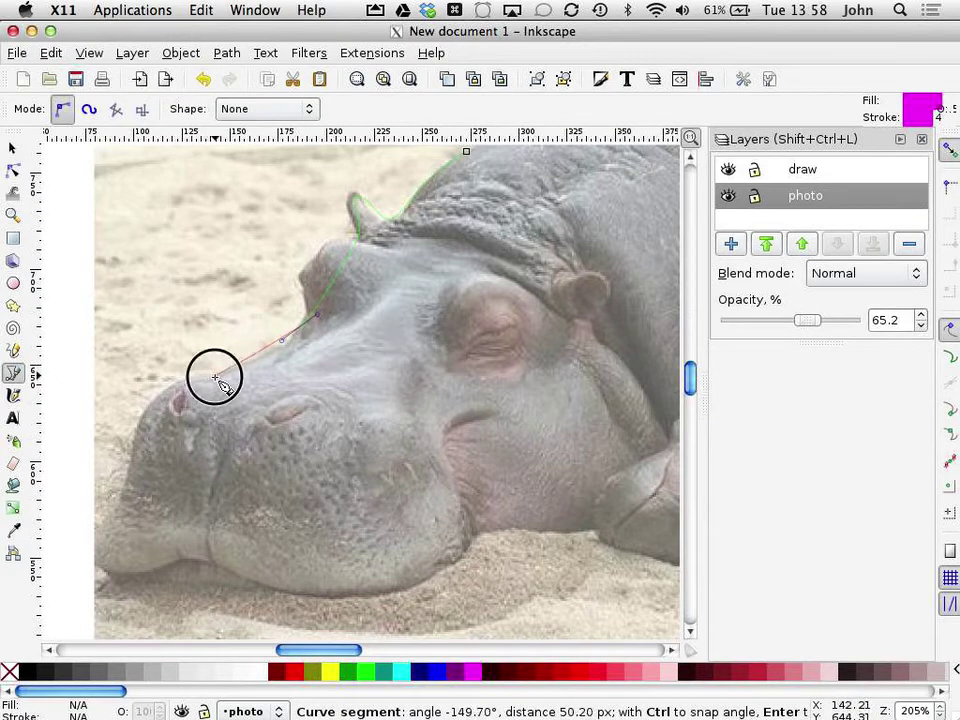
left_click_drag(214, 377, 150, 406)
left_click_drag(130, 472, 122, 506)
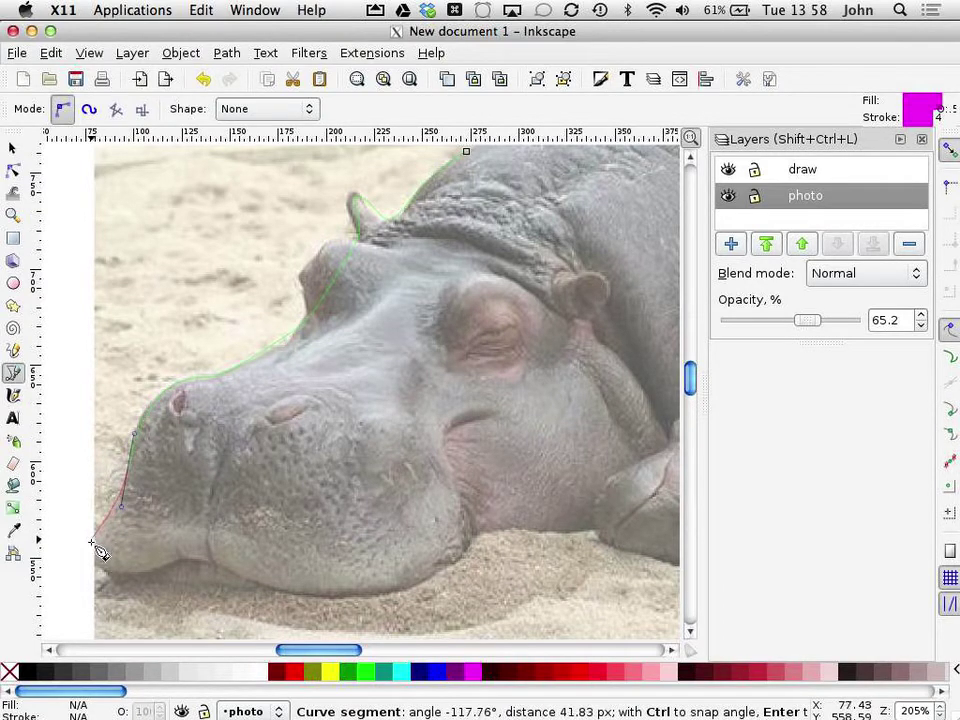
left_click_drag(90, 549, 89, 572)
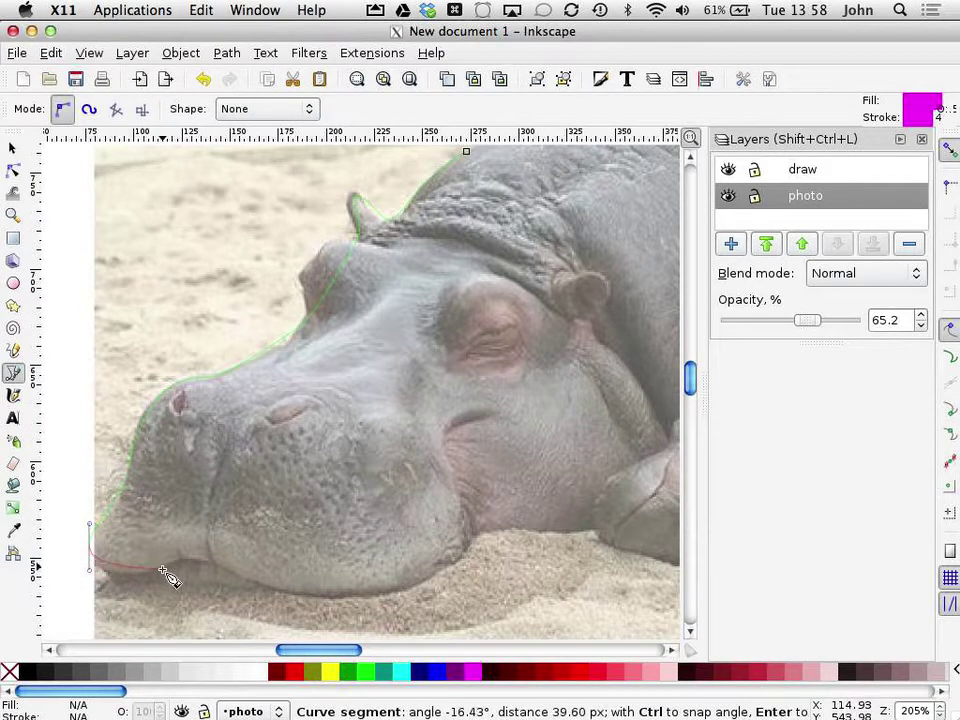
Step: Continue the outline along the chin and jaw, up the head side, and close it
left_click_drag(168, 577, 210, 561)
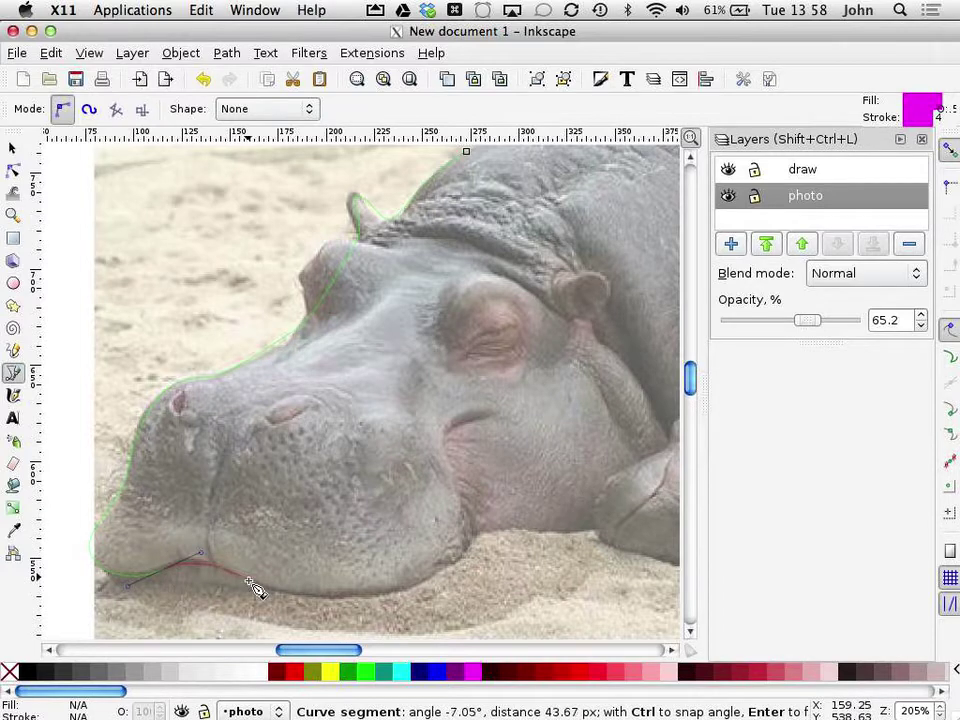
left_click_drag(267, 586, 313, 608)
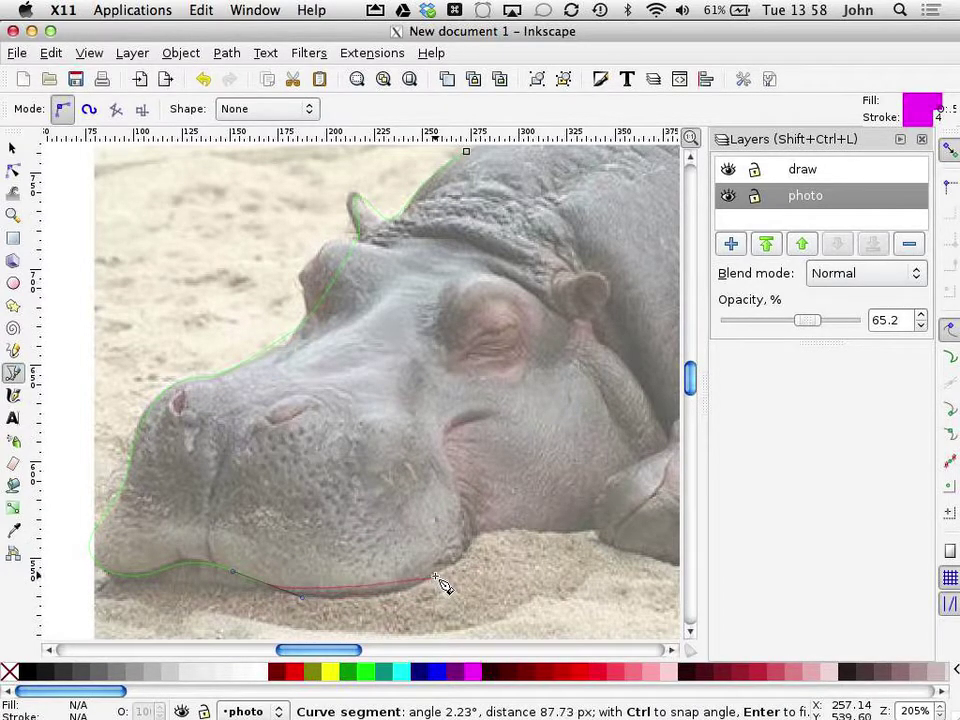
left_click_drag(436, 580, 521, 538)
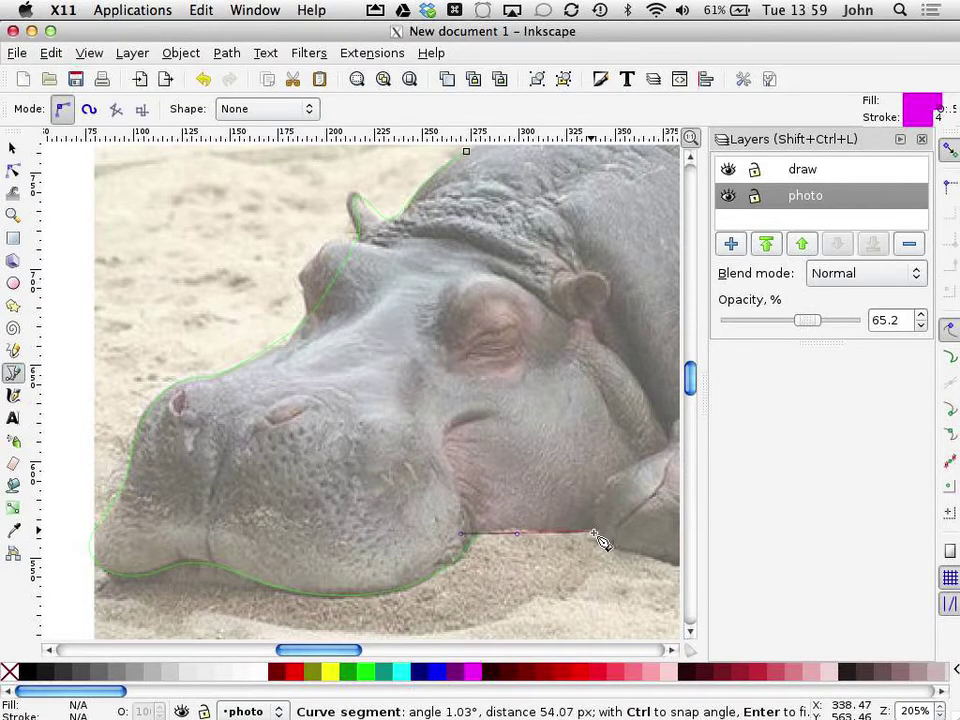
left_click_drag(594, 530, 601, 515)
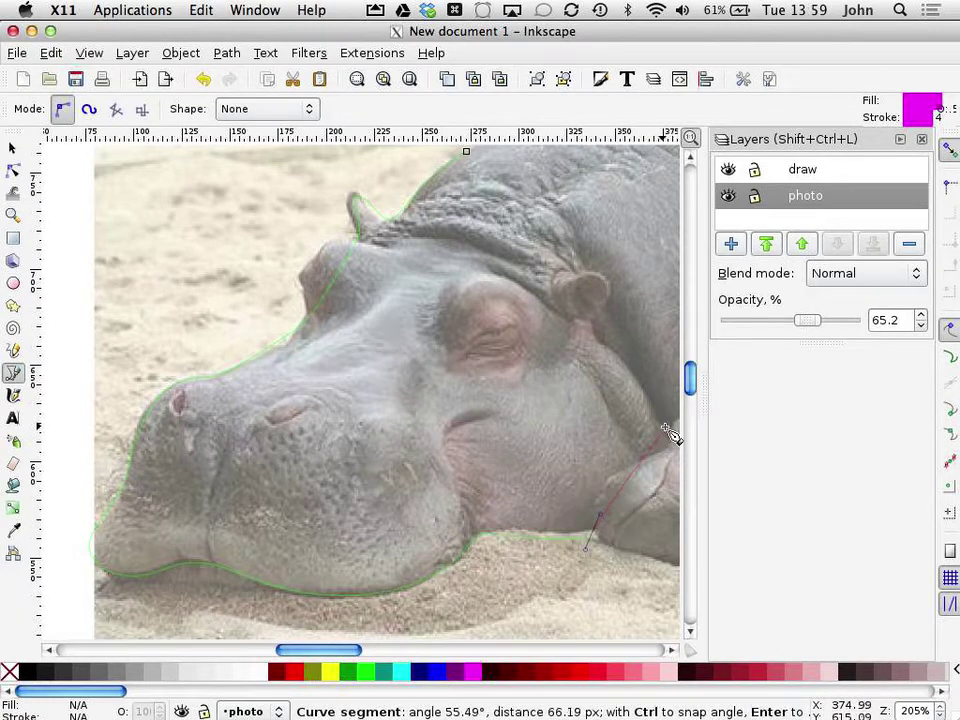
left_click_drag(652, 380, 634, 338)
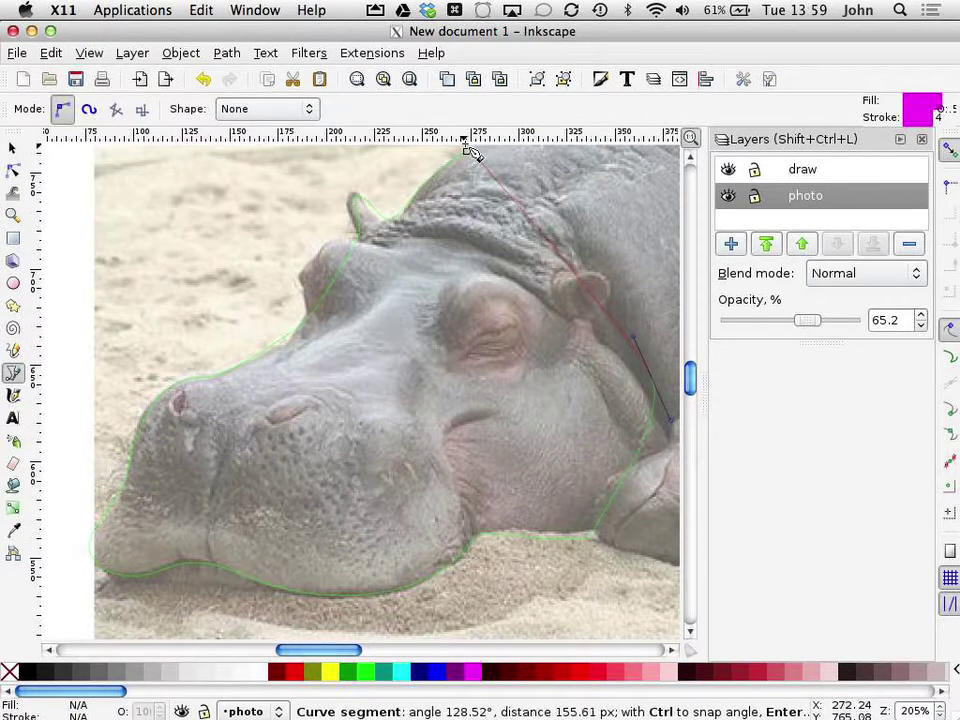
left_click(466, 153)
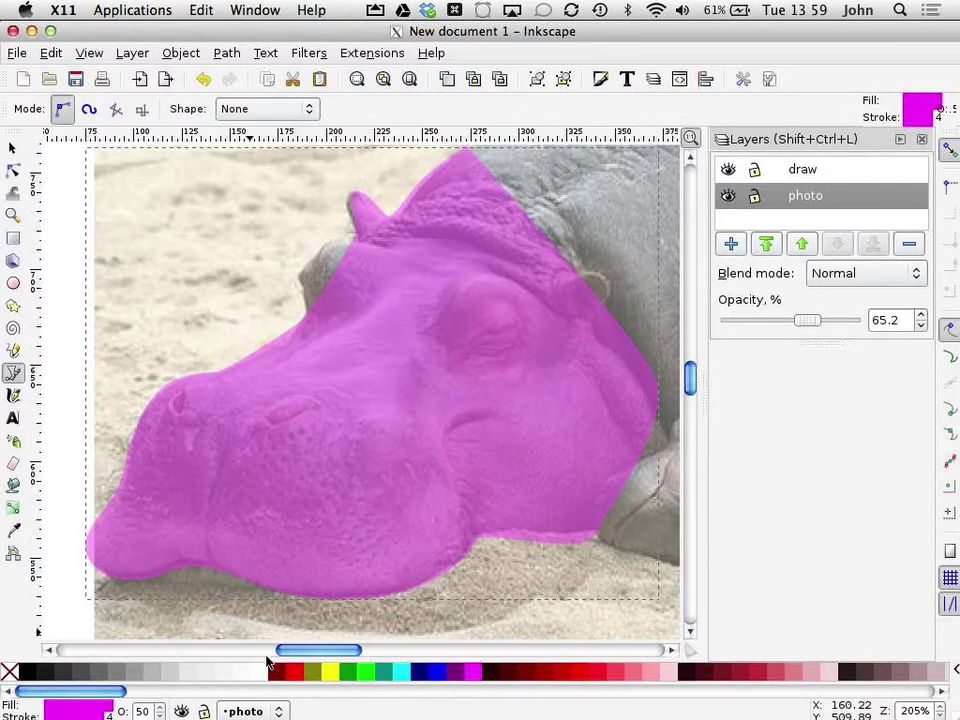
Step: Fill the head shape with lime green (#00FF00), then deselect it
left_click(366, 679)
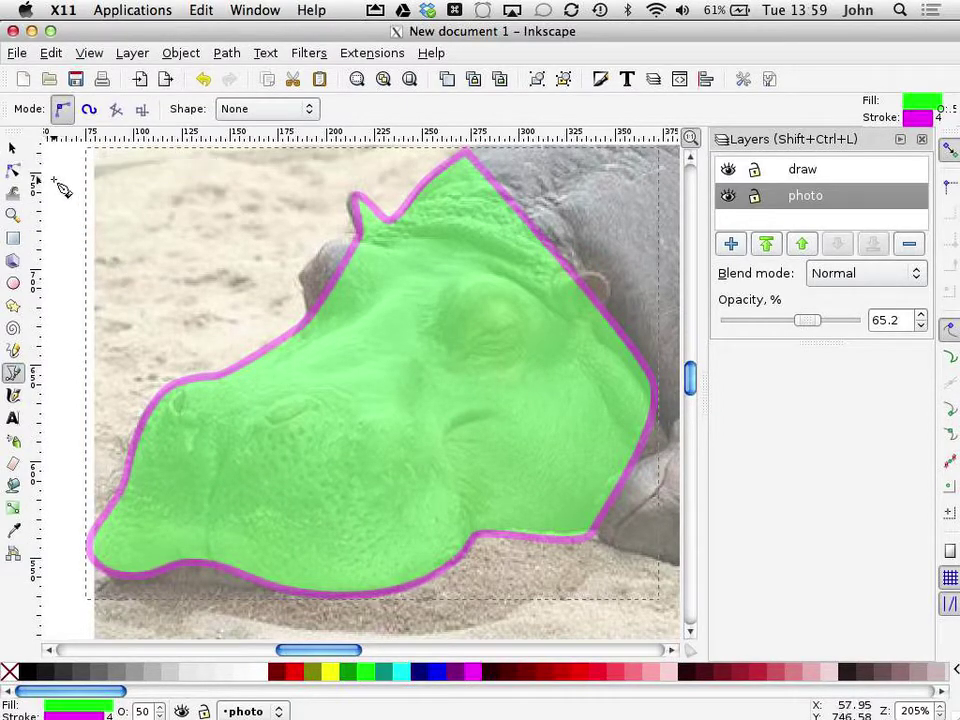
left_click(13, 148)
left_click(54, 244)
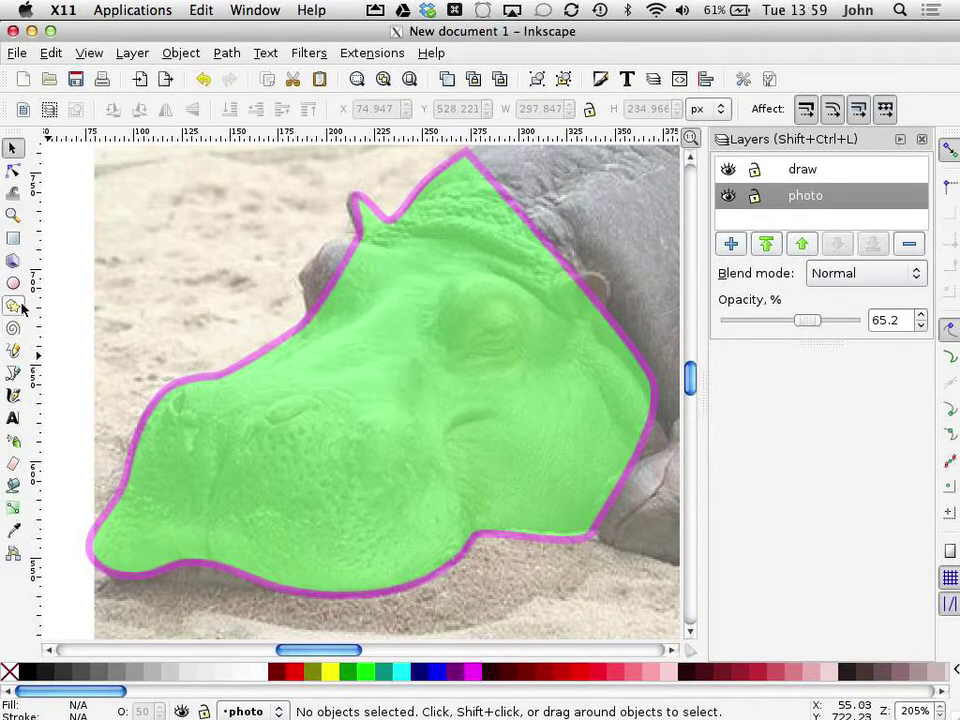
Step: Draw a curved brow line from the top of the snout over the brow ridge
left_click(13, 372)
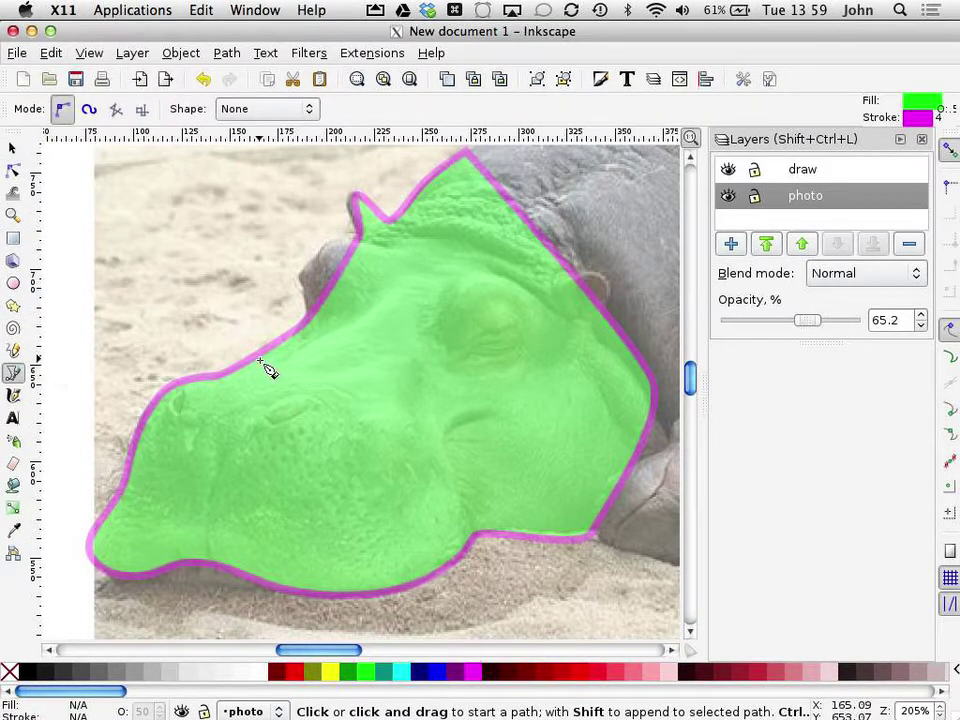
left_click(298, 341)
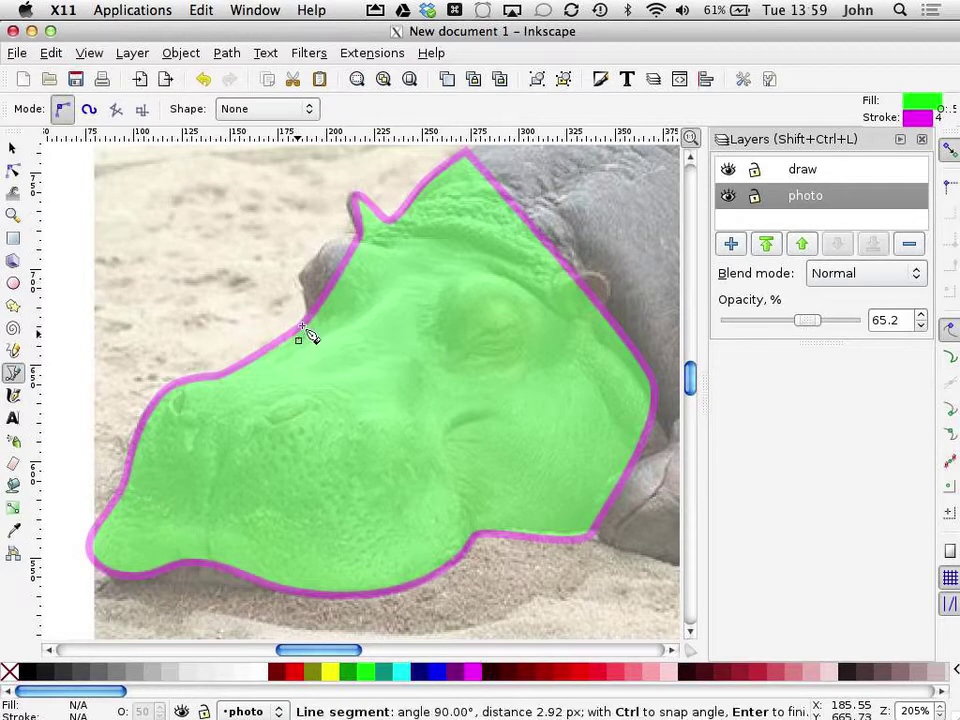
left_click_drag(293, 258, 291, 256)
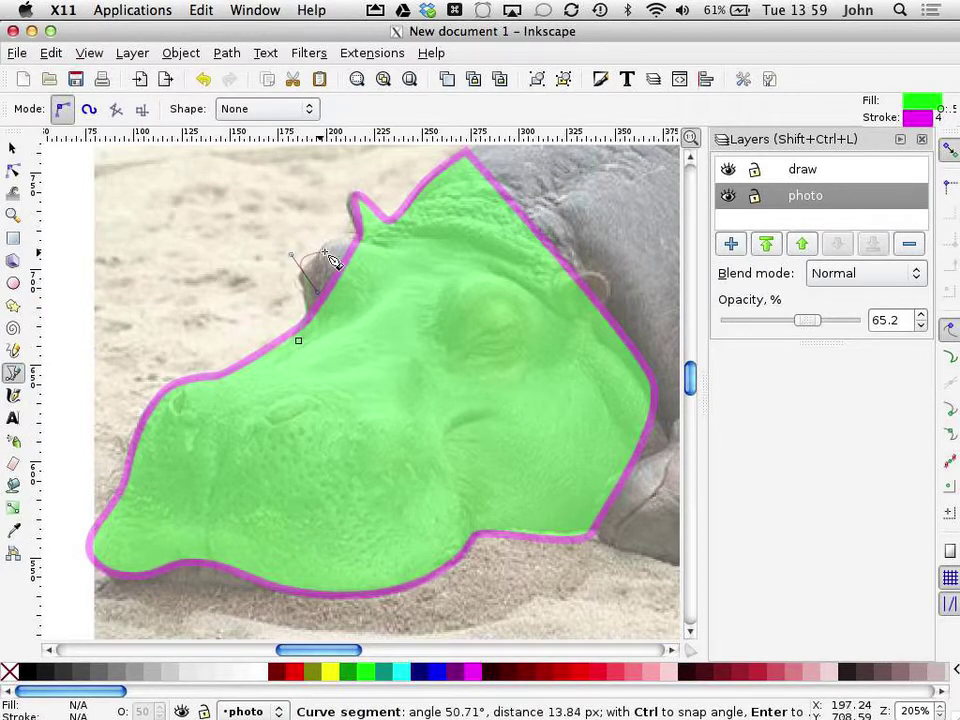
mouse_move(357, 244)
left_mouse_down()
mouse_move(386, 262)
mouse_move(418, 256)
left_mouse_up()
key("Return")
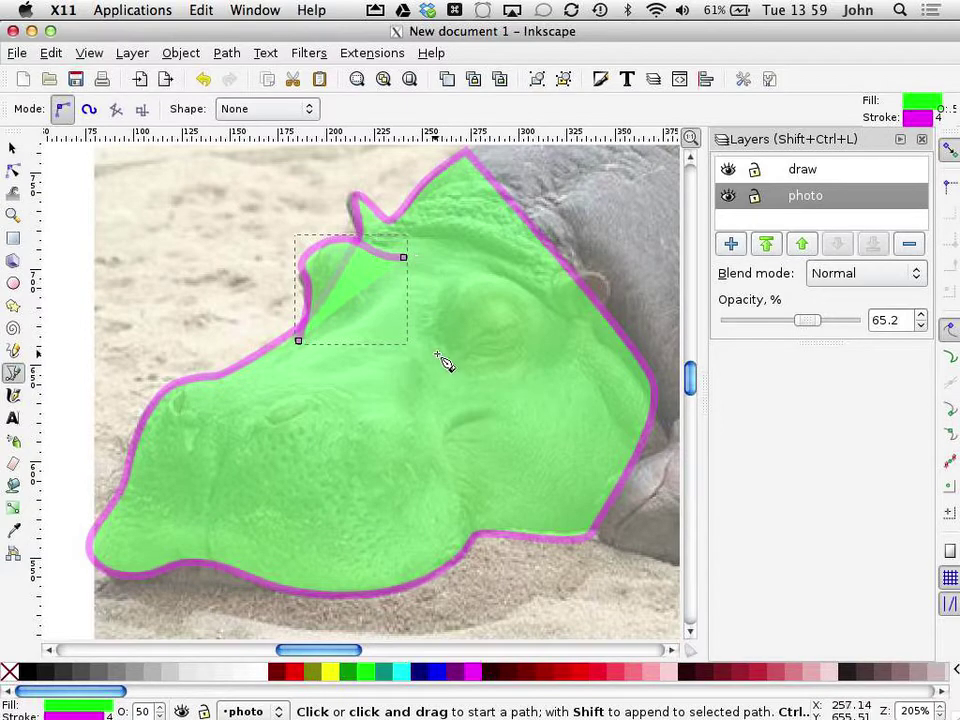
Step: Draw the curved eye line arching over the eye to its outer corner
left_click_drag(426, 349, 436, 348)
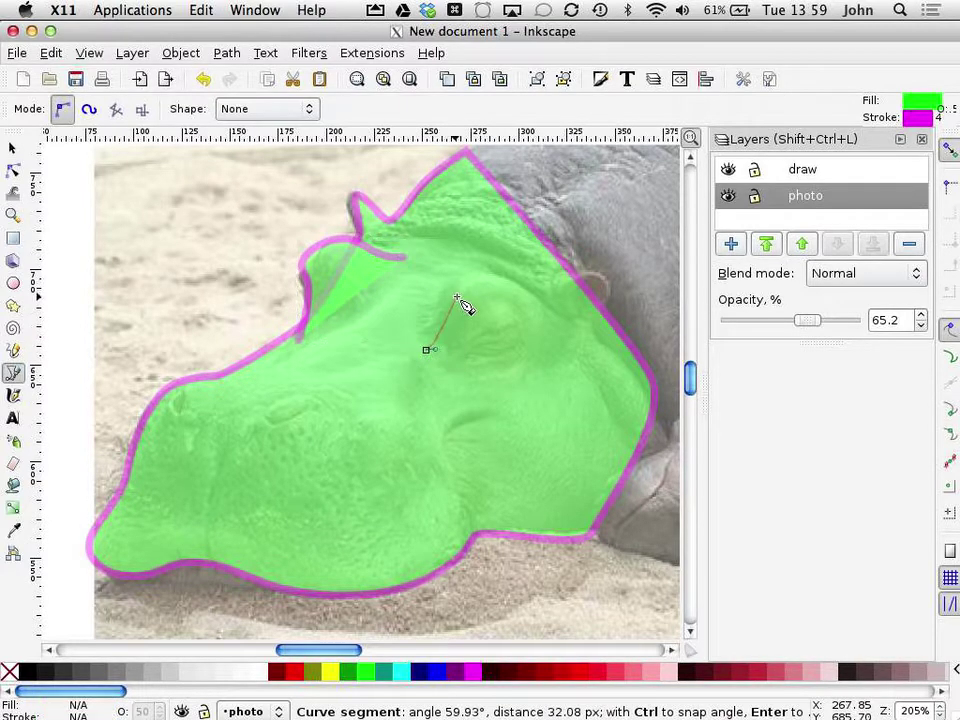
left_click_drag(465, 286, 493, 275)
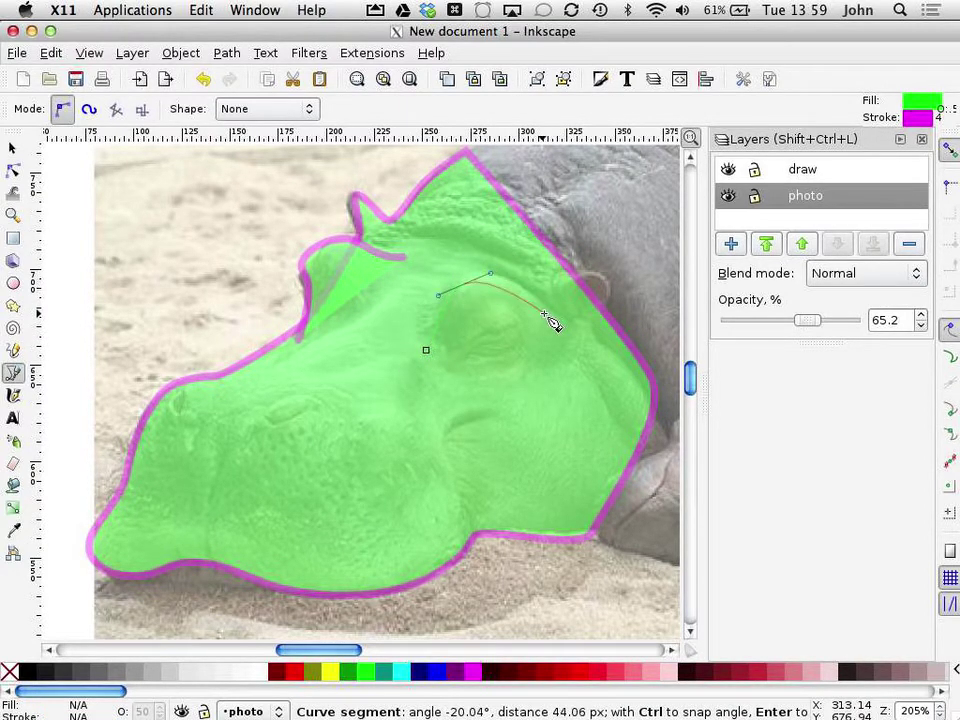
left_click_drag(545, 315, 569, 337)
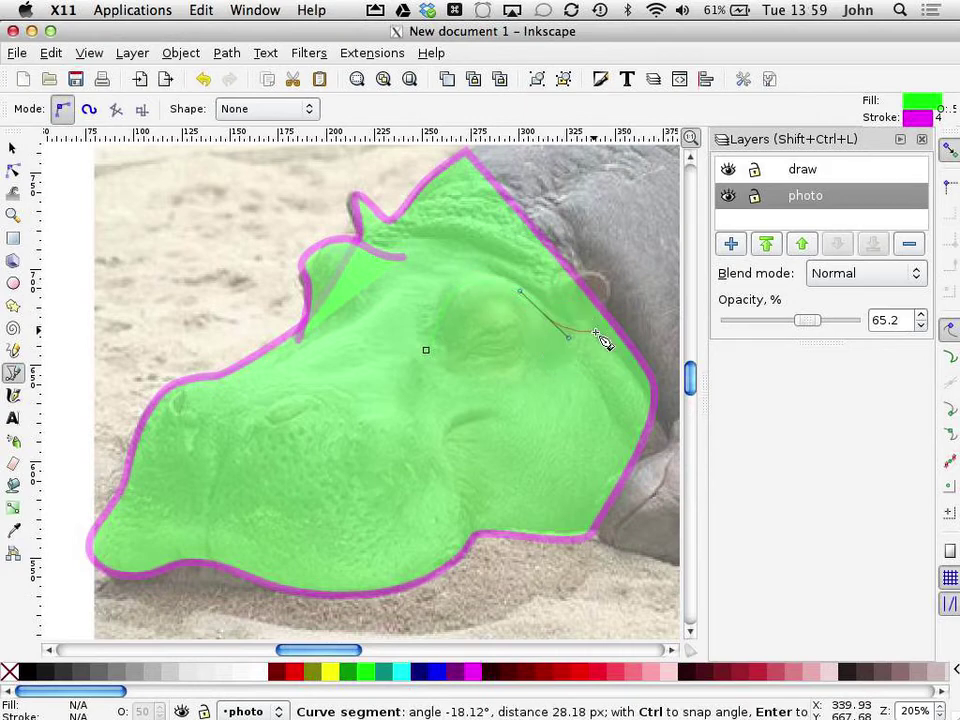
left_click(584, 325)
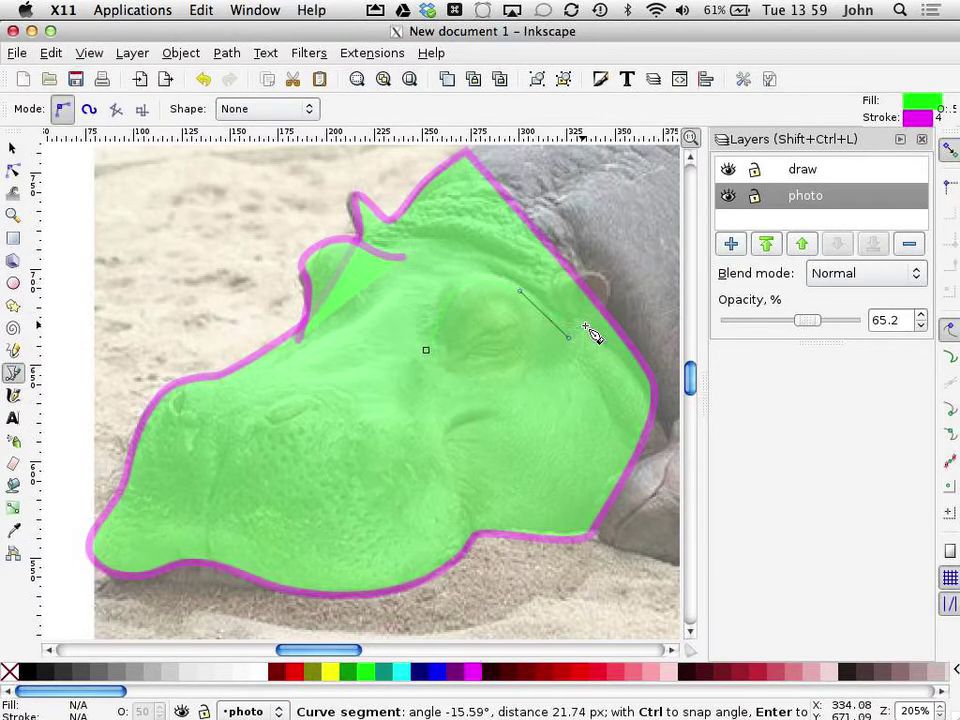
key("Return")
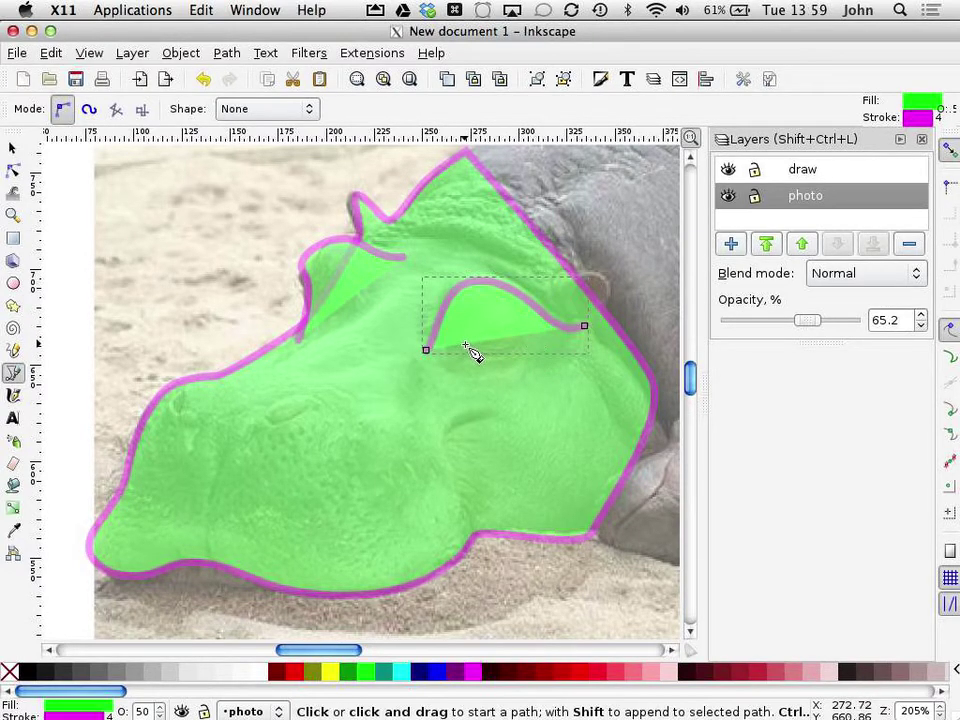
Step: Draw a small closed shape under the eye
left_click(465, 344)
left_click_drag(490, 314, 482, 354)
key("BackSpace")
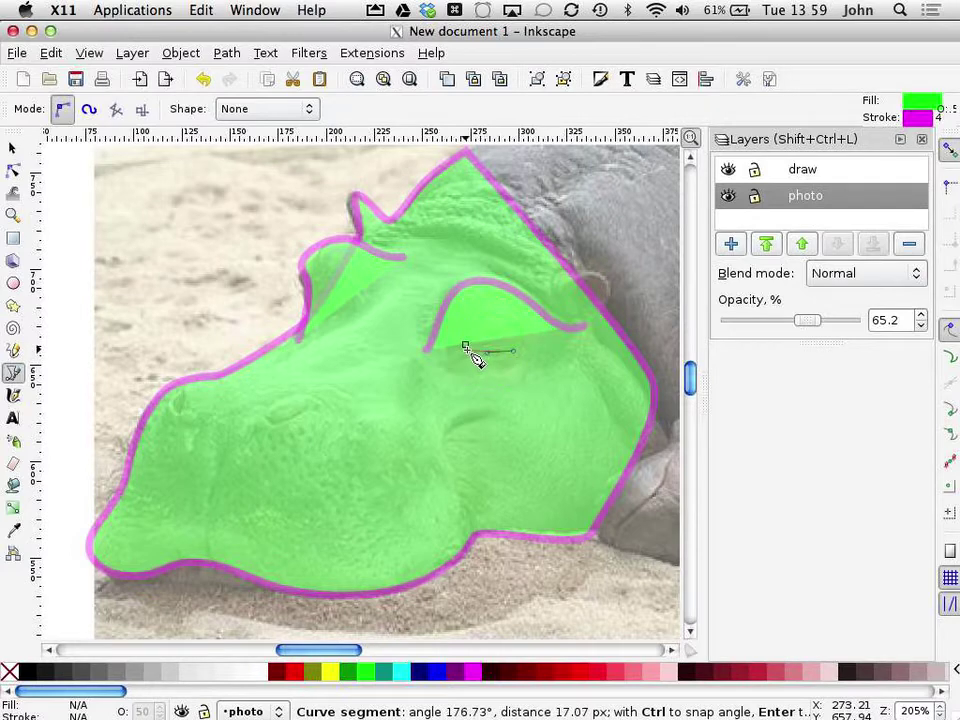
left_click(465, 345)
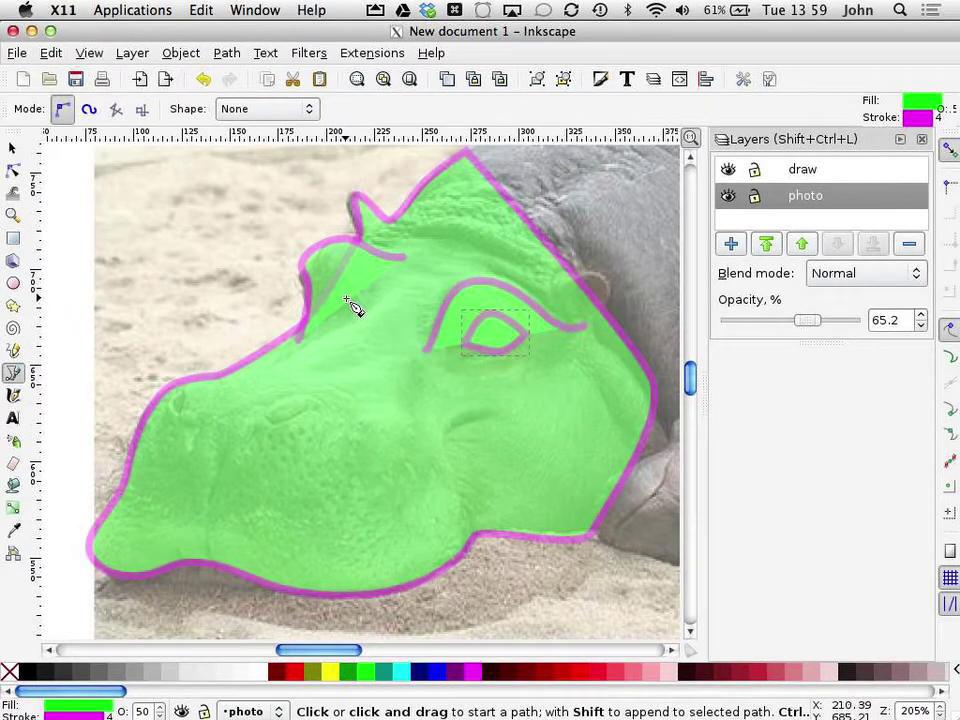
Step: Outline the hippo's two nostrils as closed shapes
left_click(265, 417)
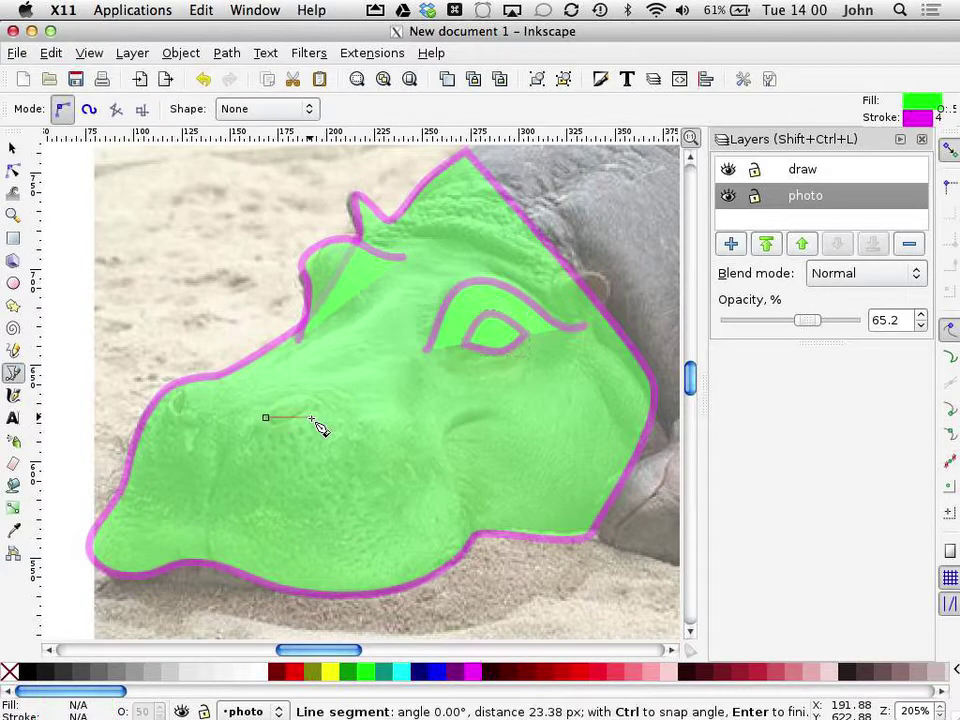
left_click_drag(300, 421, 270, 420)
left_click(311, 401)
left_click(271, 420)
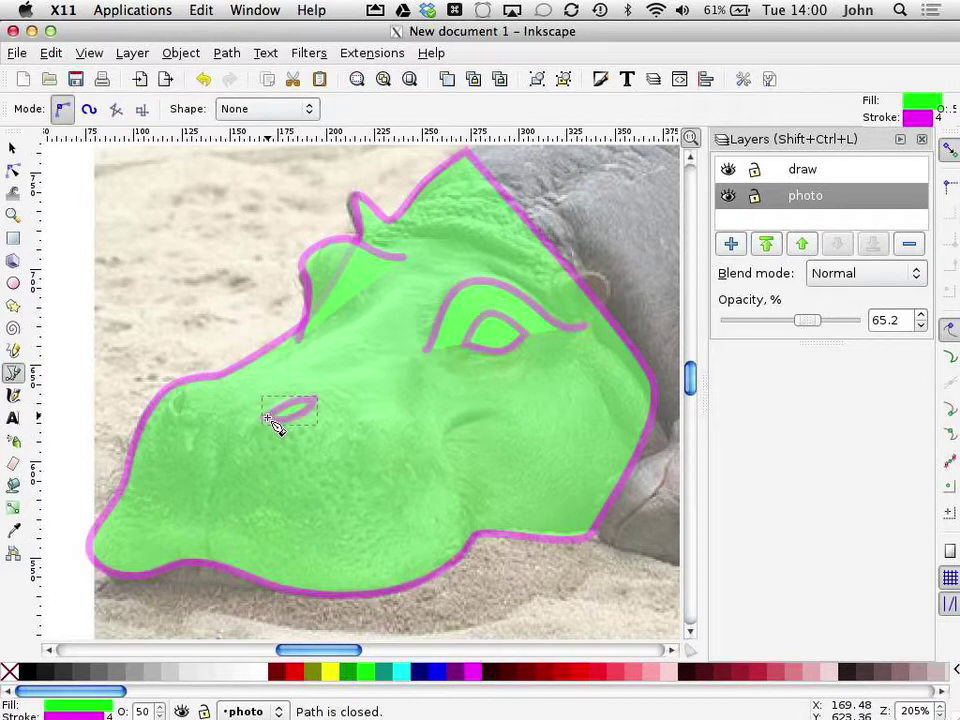
left_click(183, 389)
left_click_drag(172, 413, 186, 392)
left_click(183, 412)
left_click(185, 389)
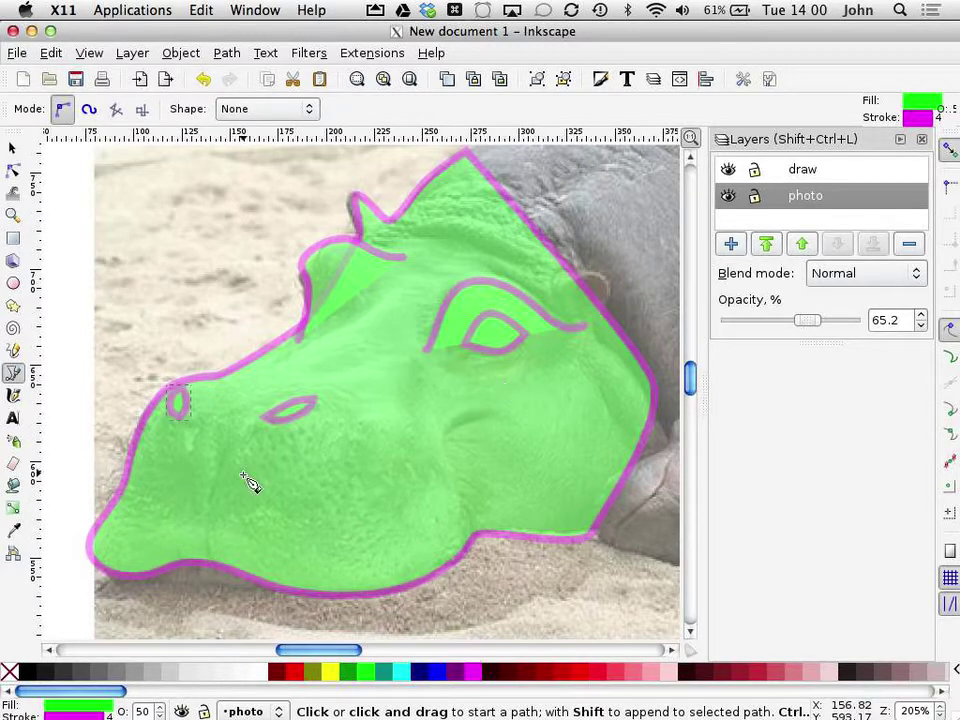
Step: Draw the muzzle line down the snout and the cheek line curving to the jaw
left_click(221, 452)
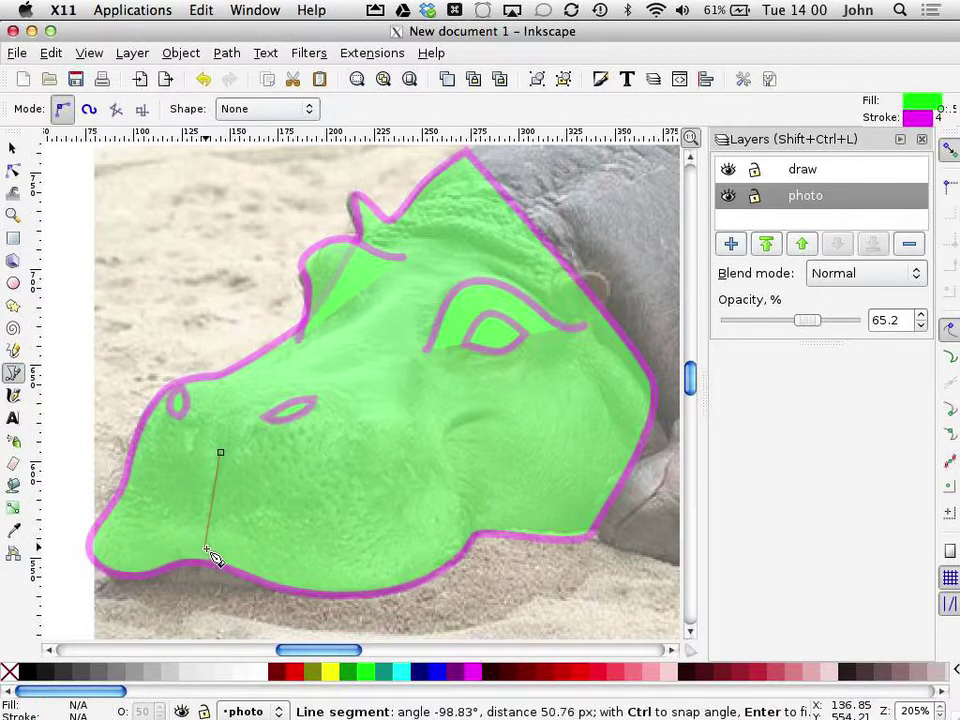
left_click_drag(207, 537, 211, 561)
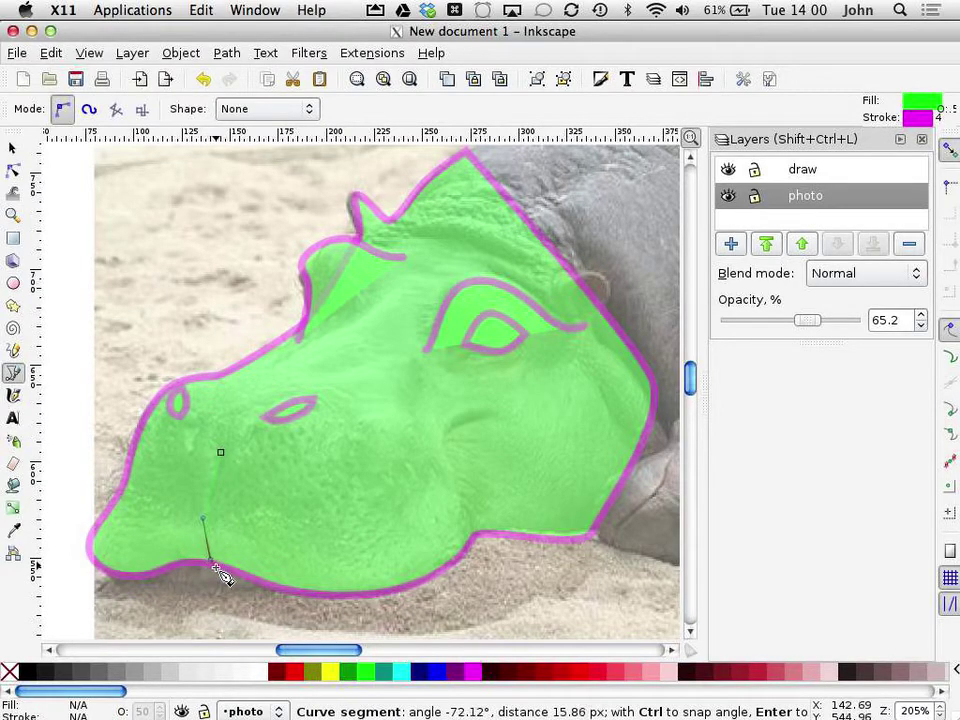
key("Return")
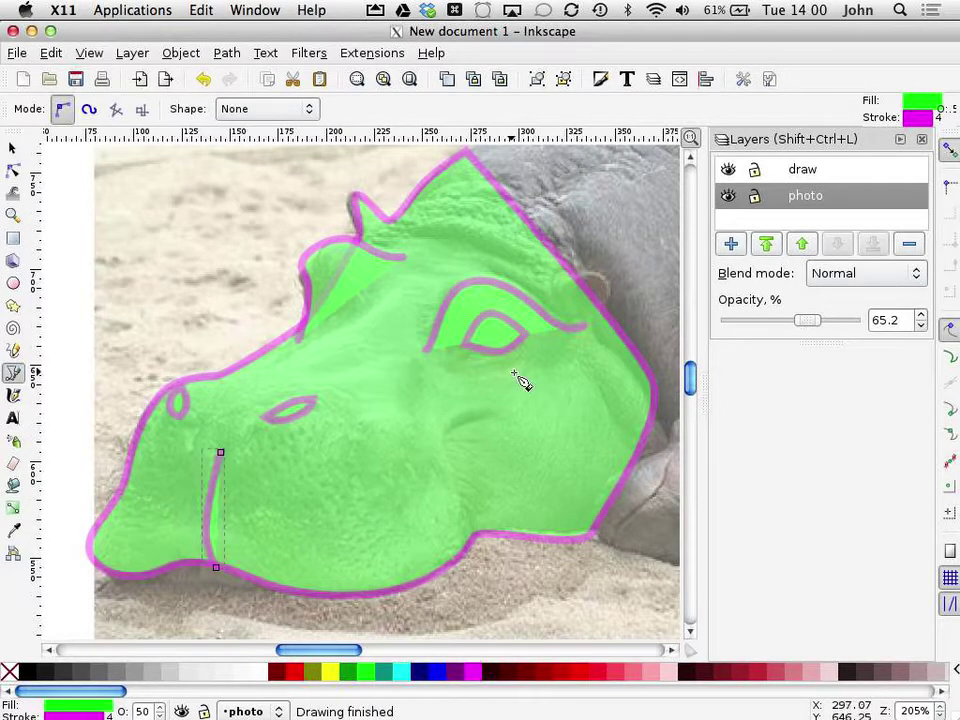
left_click(488, 413)
left_click_drag(446, 470, 432, 582)
key("Return")
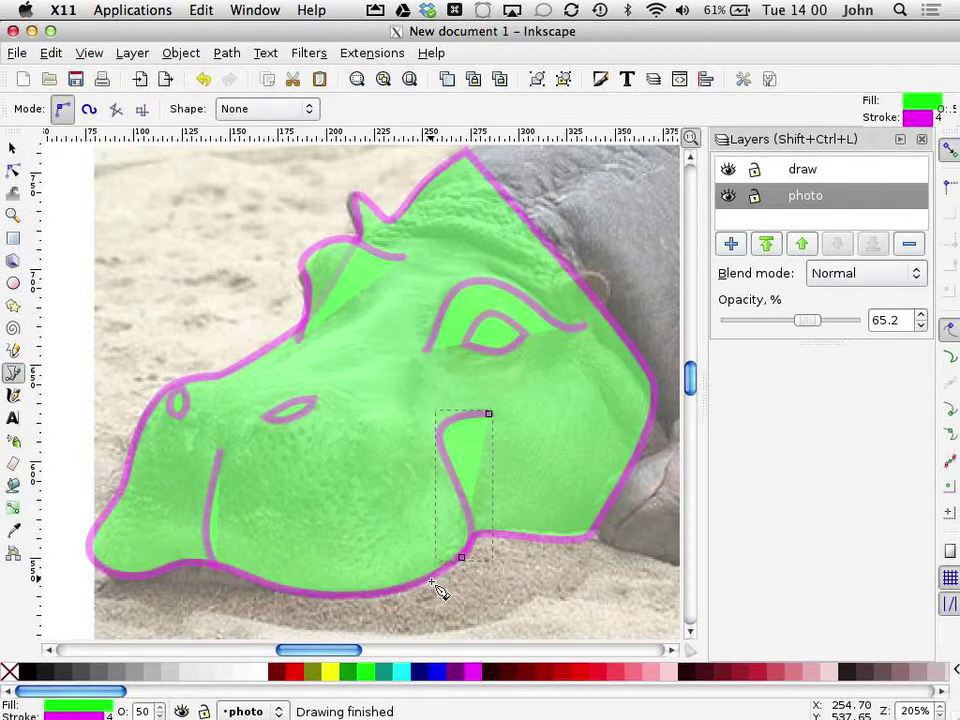
left_click(13, 171)
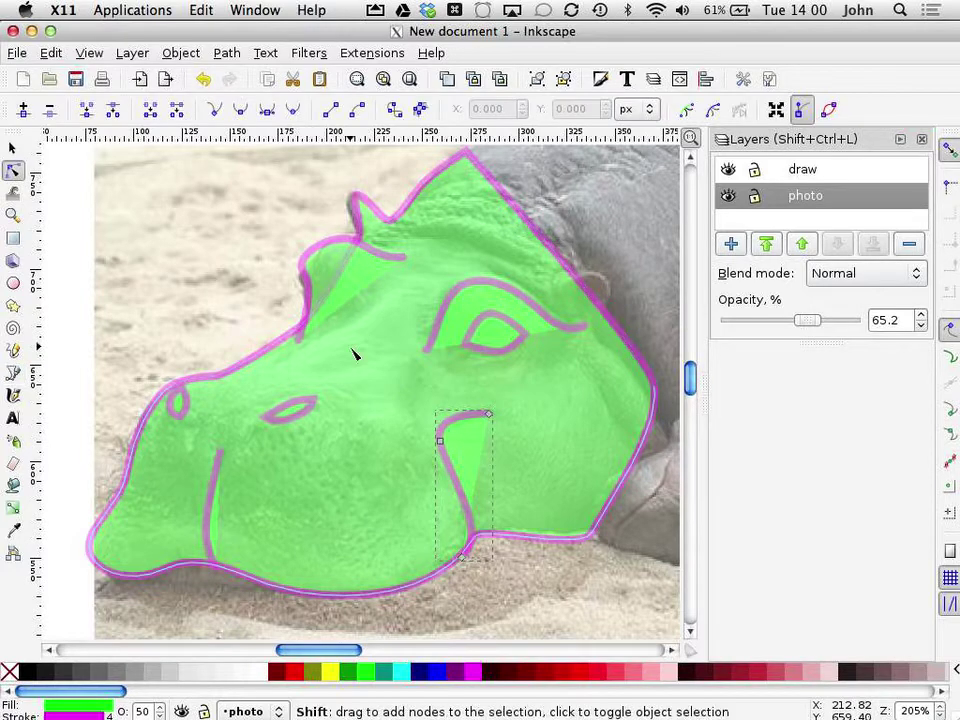
Step: Drag the cheek line's end node onto the jaw outline, then zoom out to check the tracing
scroll(352, 353, "up", 2)
scroll(352, 353, "down", 5)
scroll(352, 353, "up", 3)
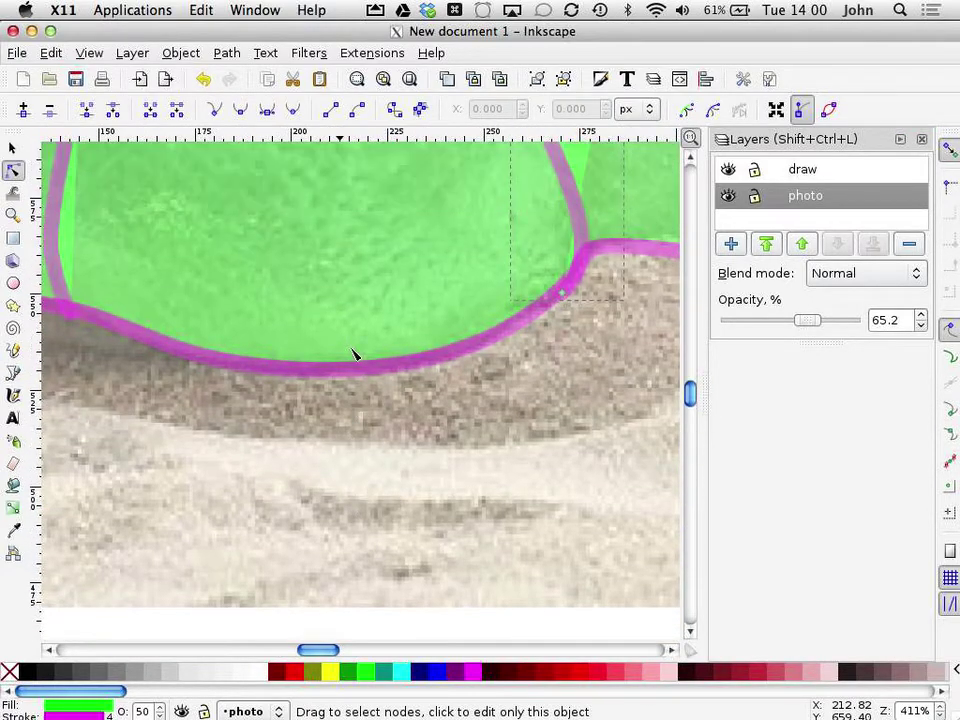
left_click_drag(562, 292, 554, 301)
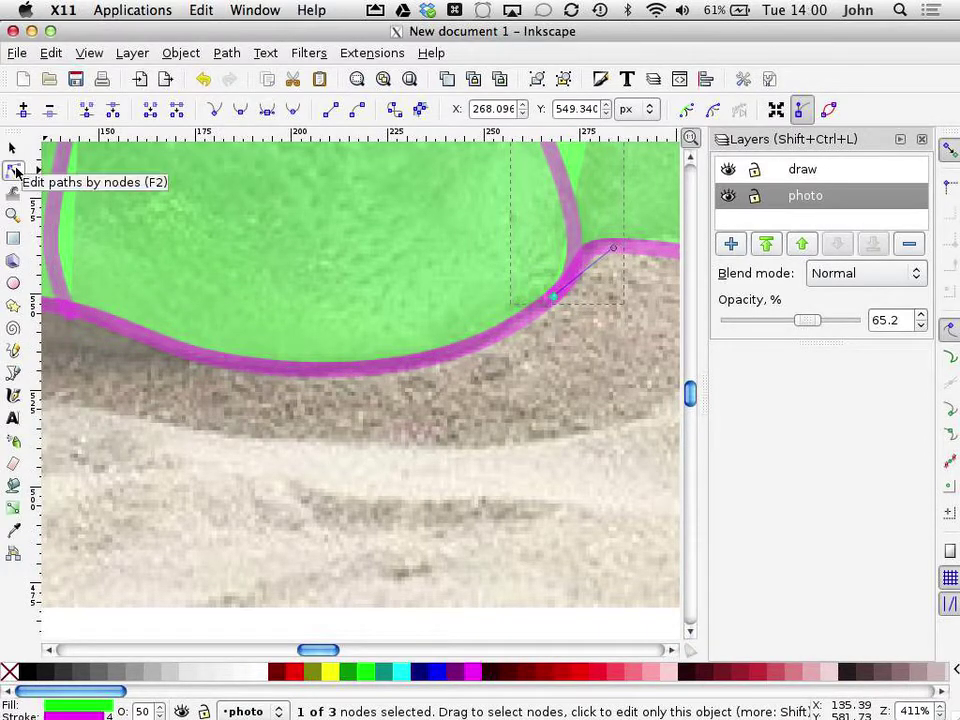
key("minus")
key("minus")
key("minus")
key("minus")
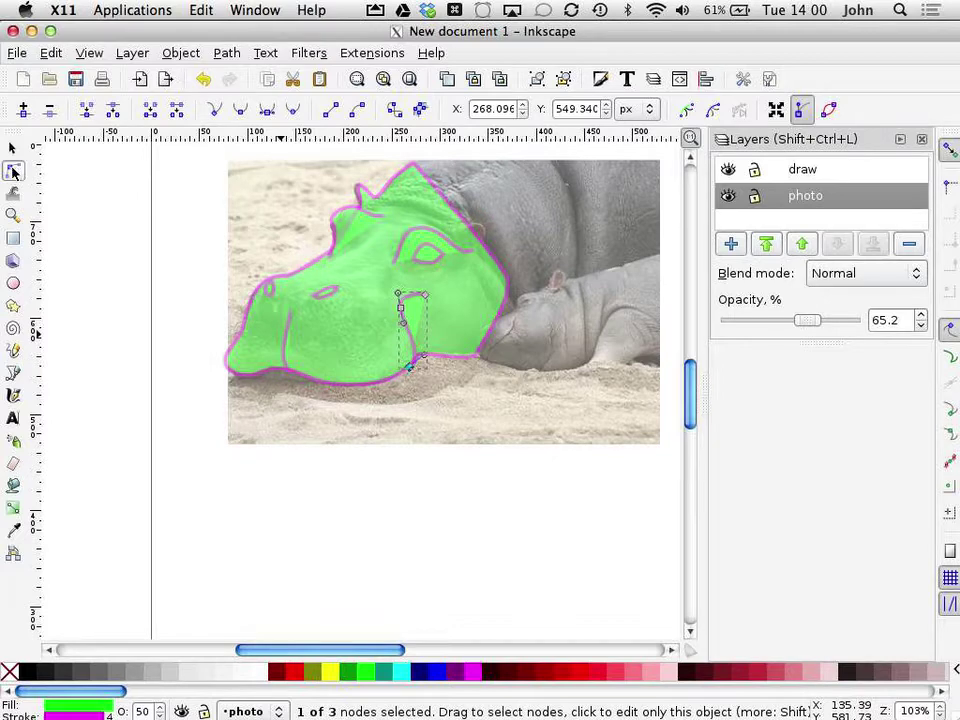
left_click(729, 198)
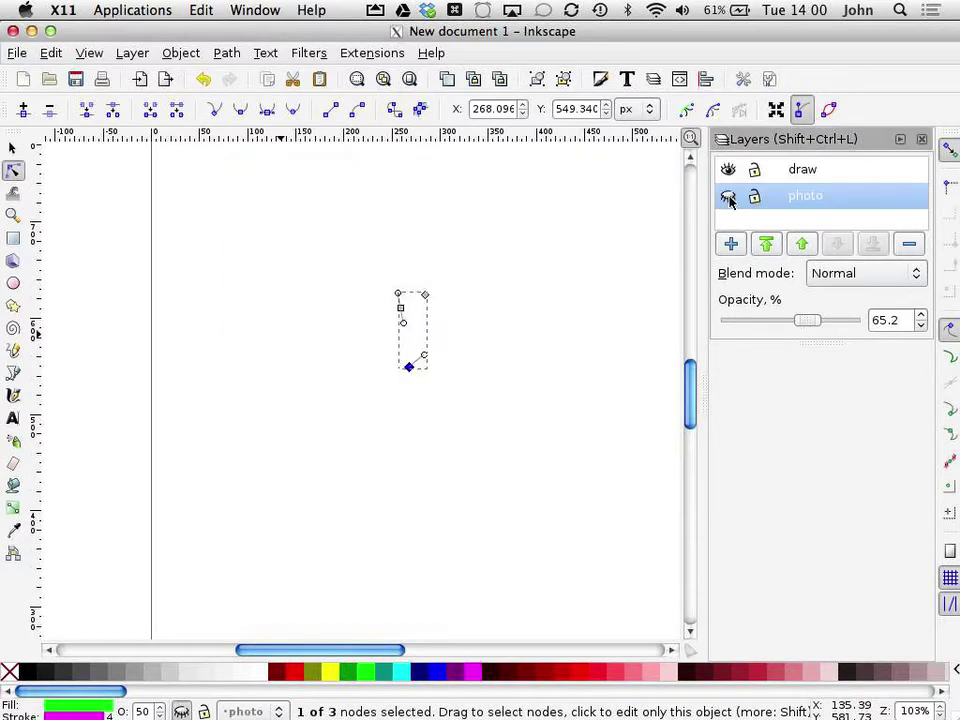
left_click(729, 198)
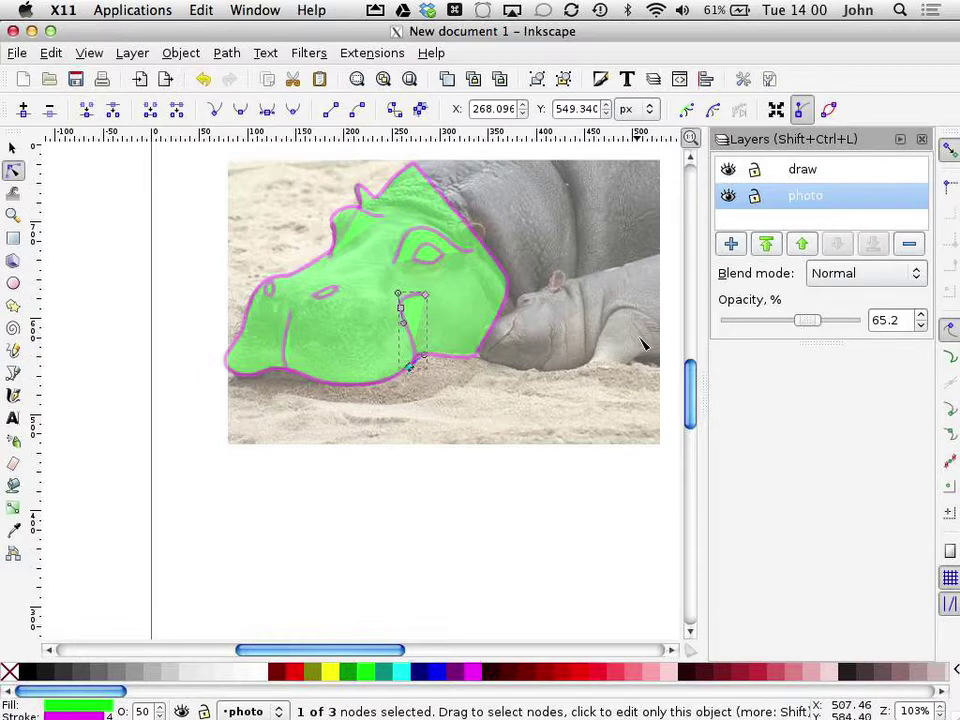
left_click_drag(690, 396, 690, 380)
type("=")
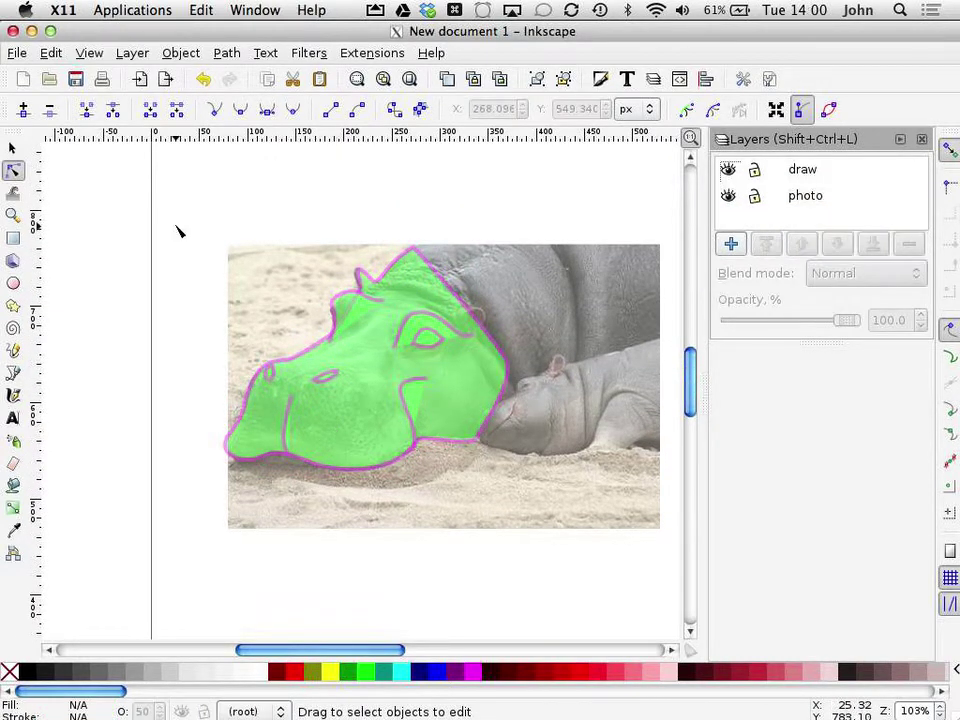
Step: Select all traced hippo paths and try moving them to the layer above
left_click(14, 149)
left_click_drag(133, 170, 572, 551)
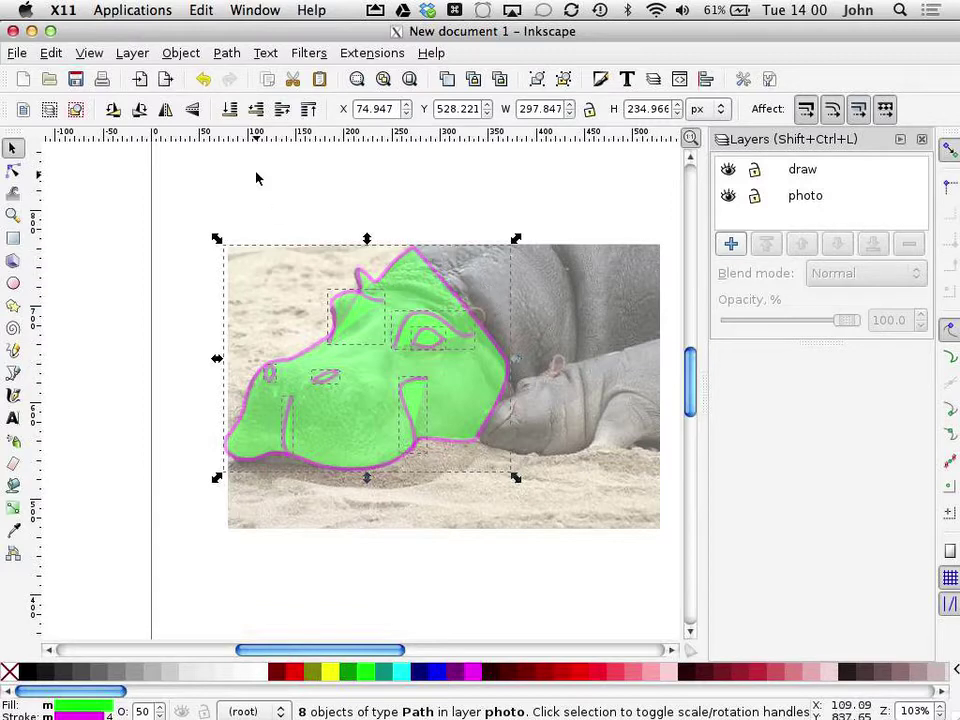
left_click(132, 54)
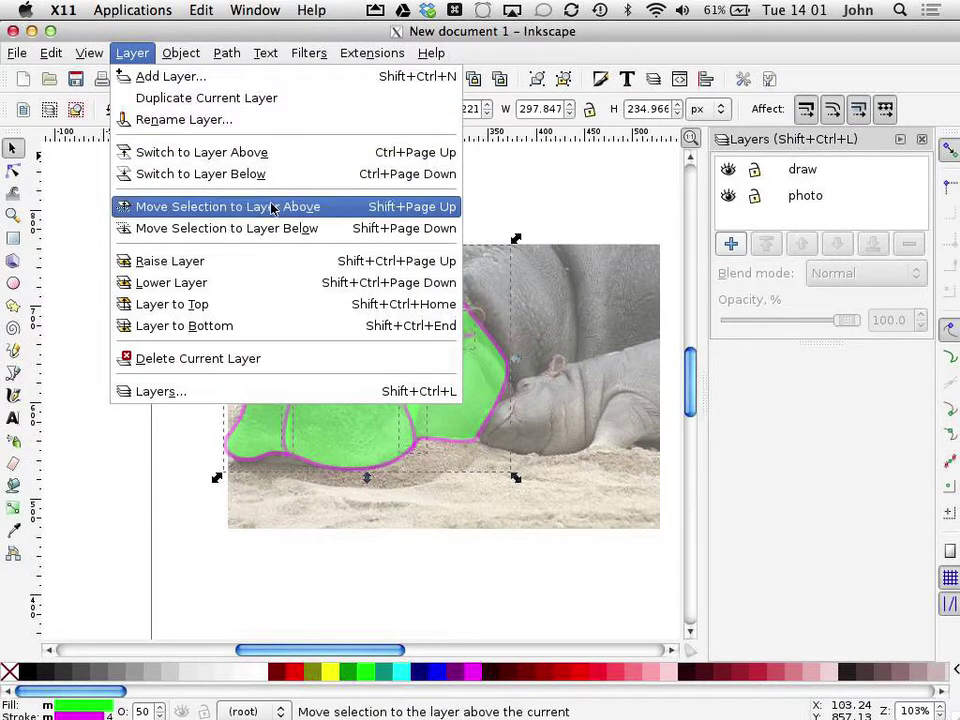
left_click(335, 214)
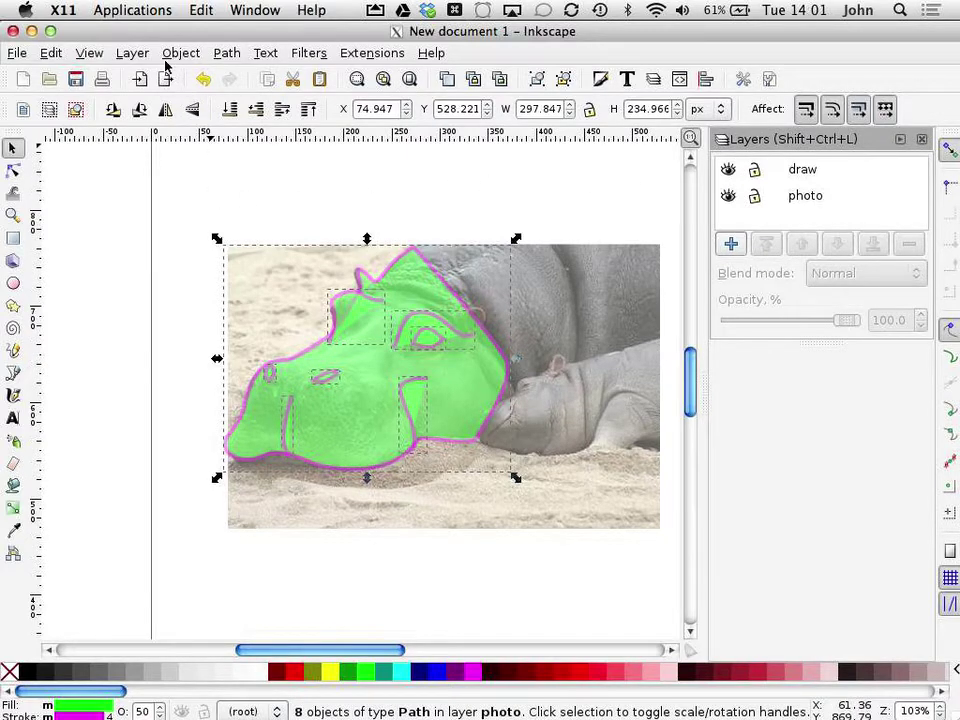
left_click(132, 53)
left_click(152, 208)
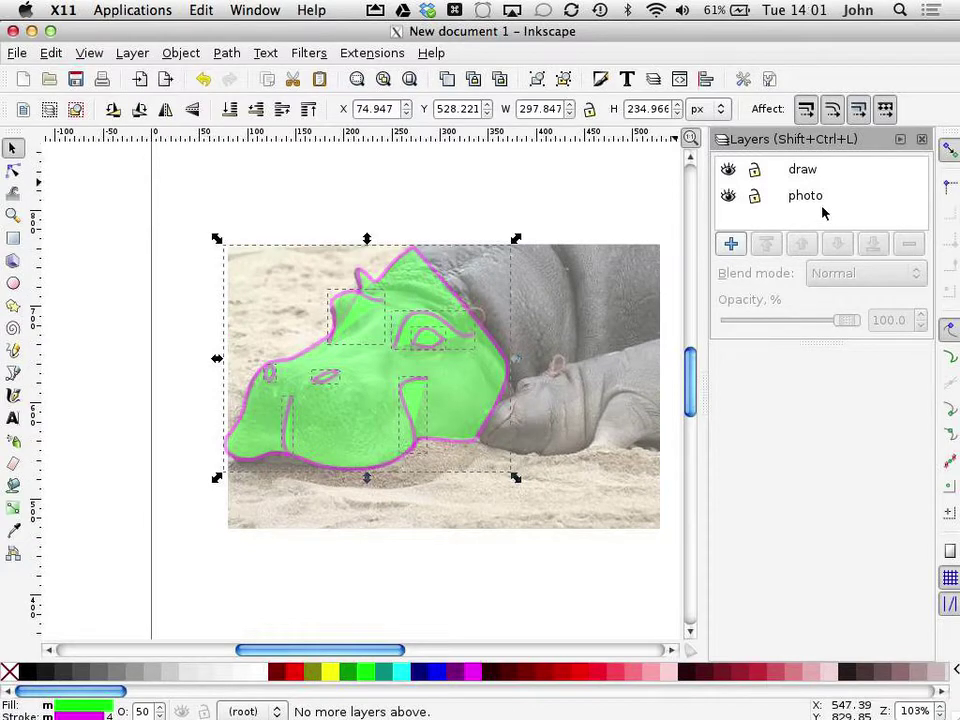
Step: Reselect the paths from the photo layer, move them into draw, and hide the photo layer
left_click(760, 202)
left_click_drag(198, 211, 576, 518)
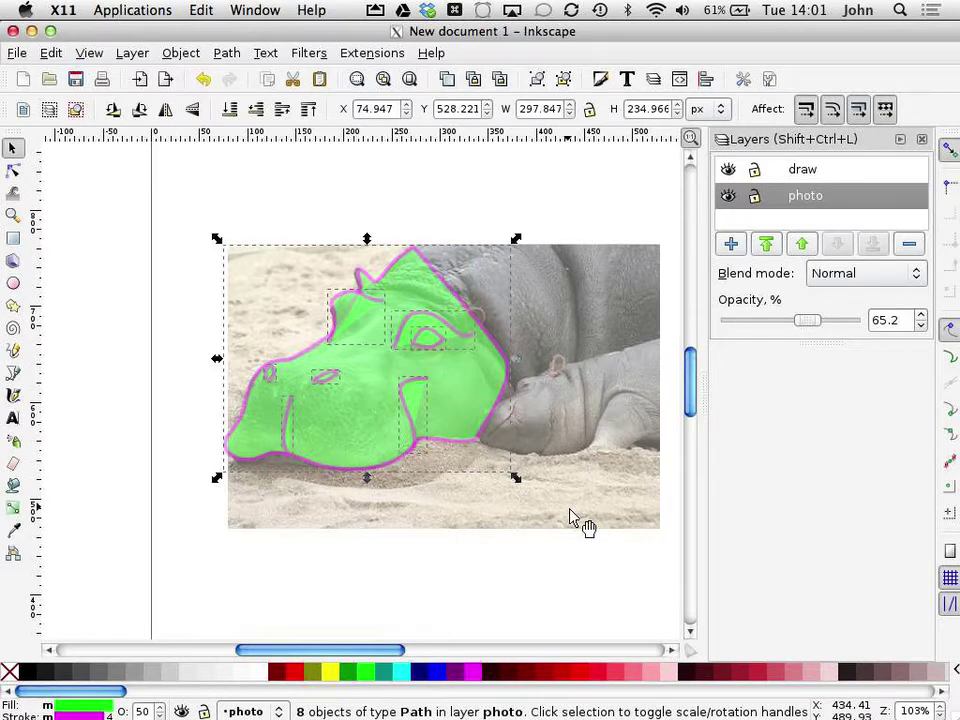
left_click(132, 53)
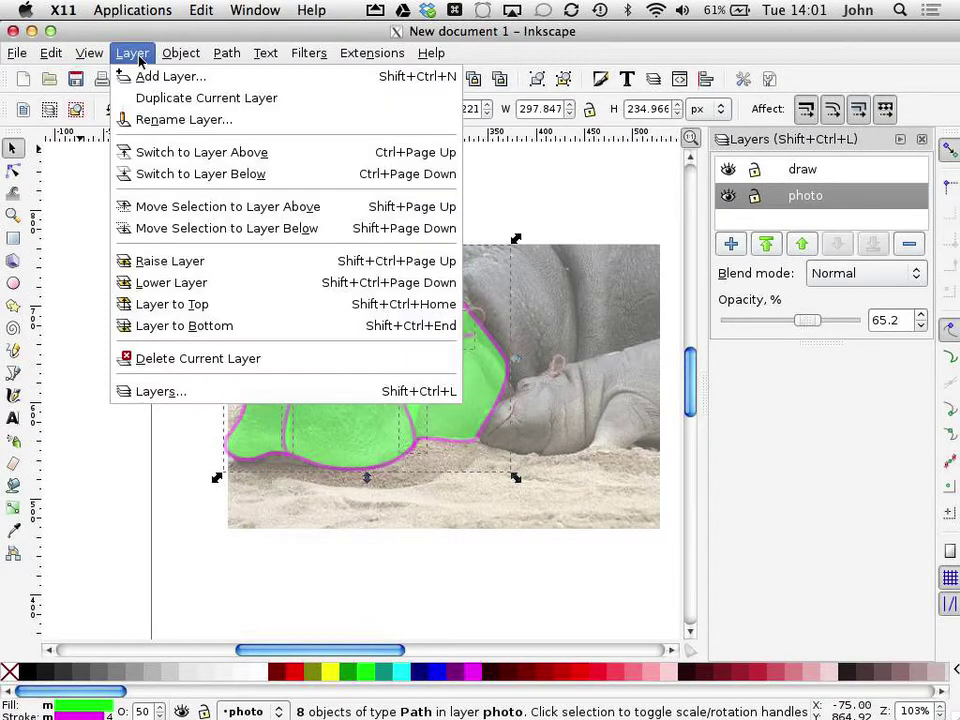
left_click(161, 207)
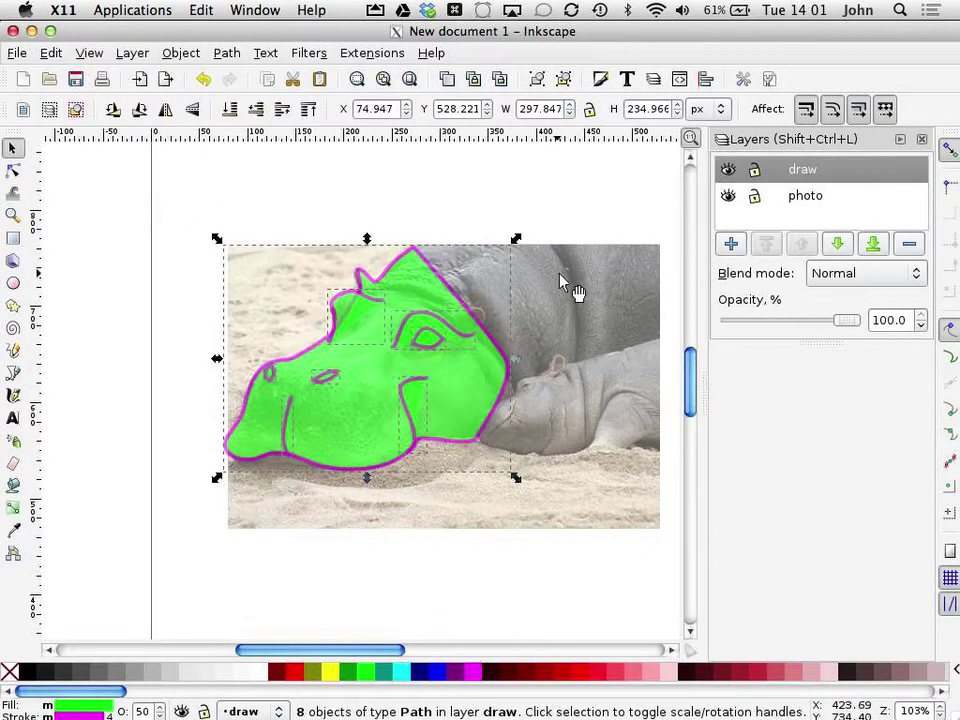
left_click(728, 170)
left_click(728, 171)
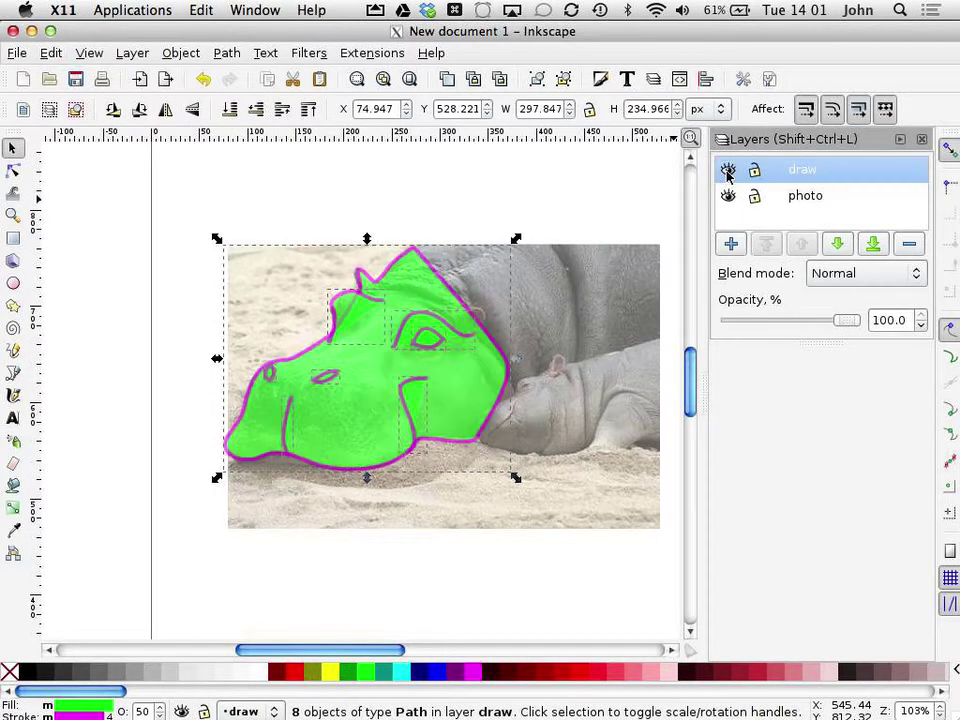
left_click(728, 196)
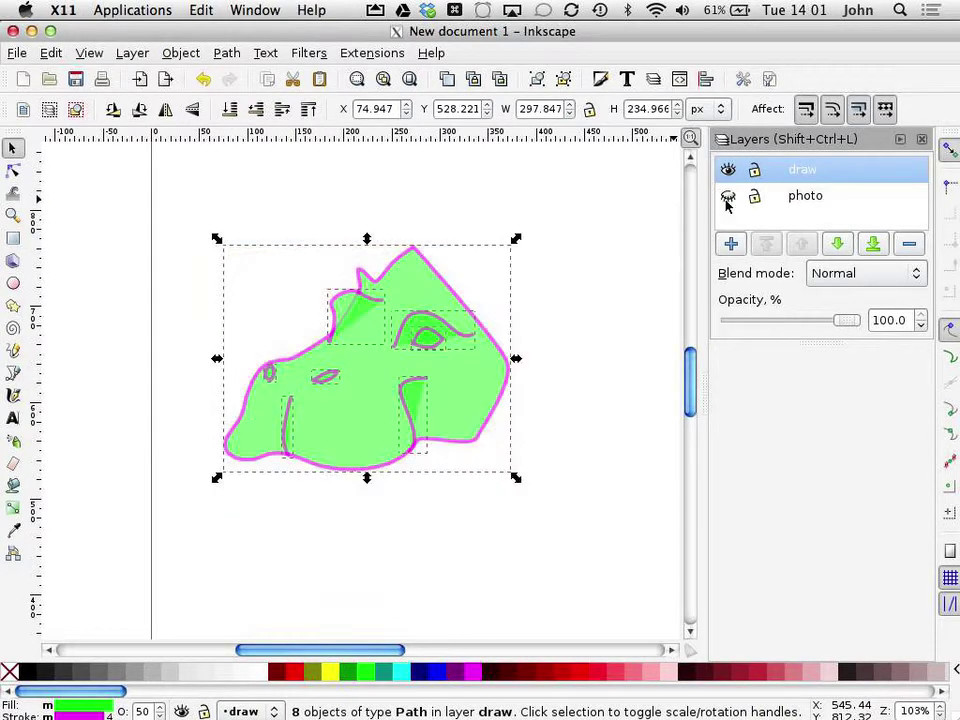
left_click(298, 191)
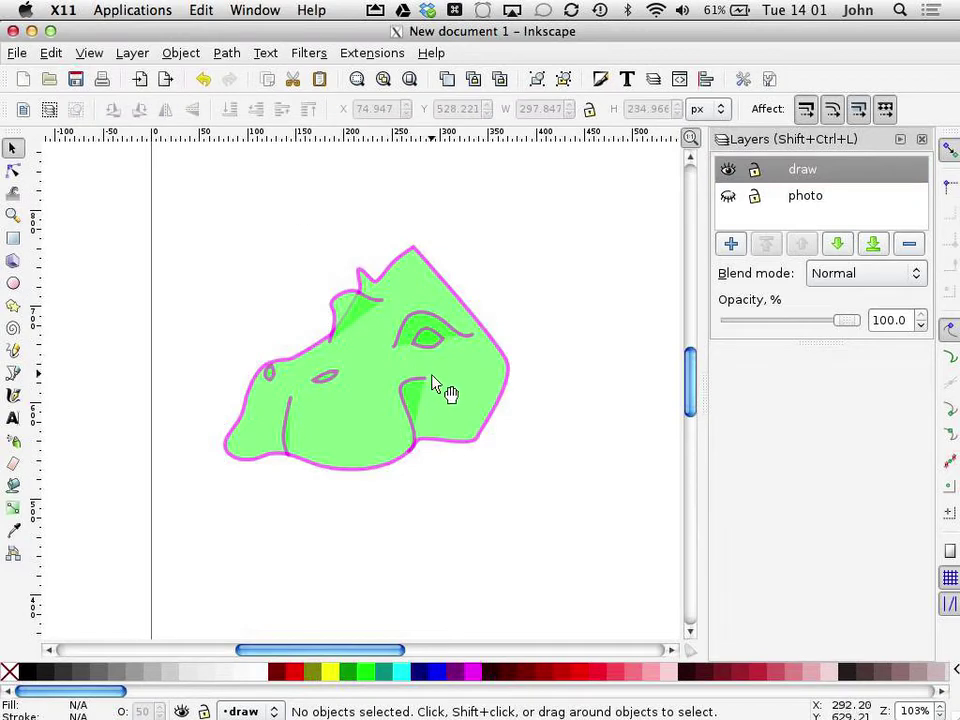
Step: Select all eight traced hippo paths and set their fill to none
left_click(464, 404)
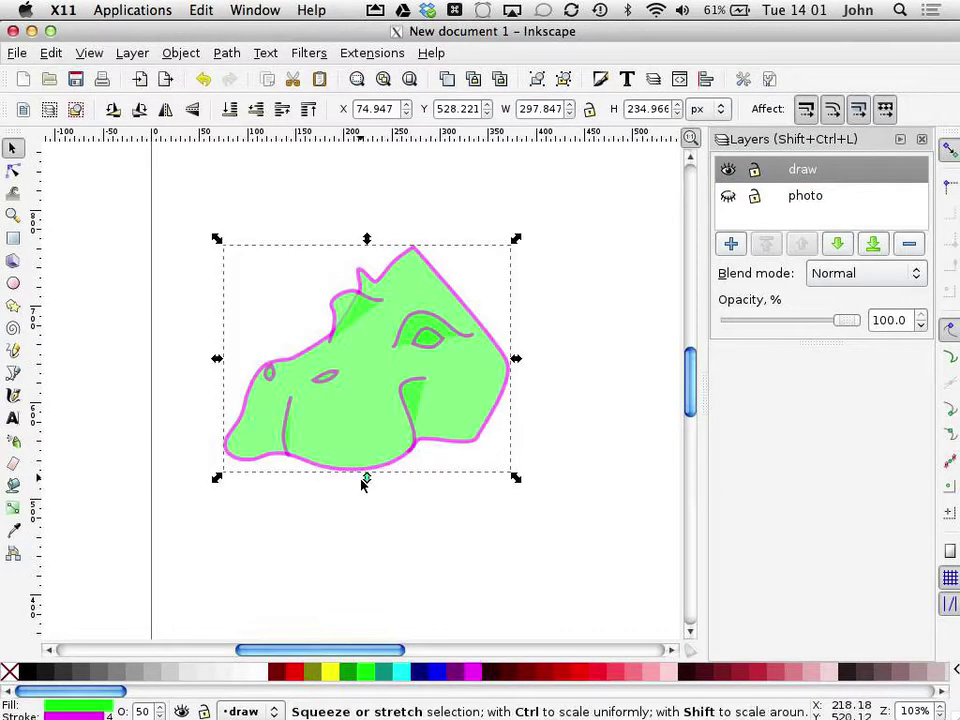
left_click_drag(148, 195, 588, 549)
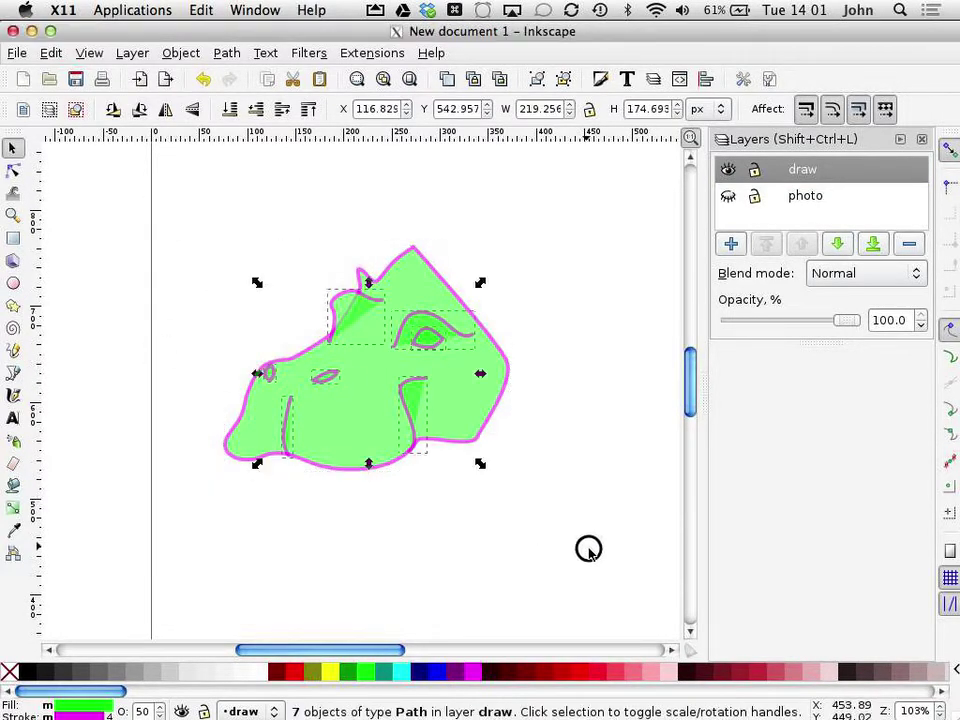
left_click_drag(159, 199, 611, 553)
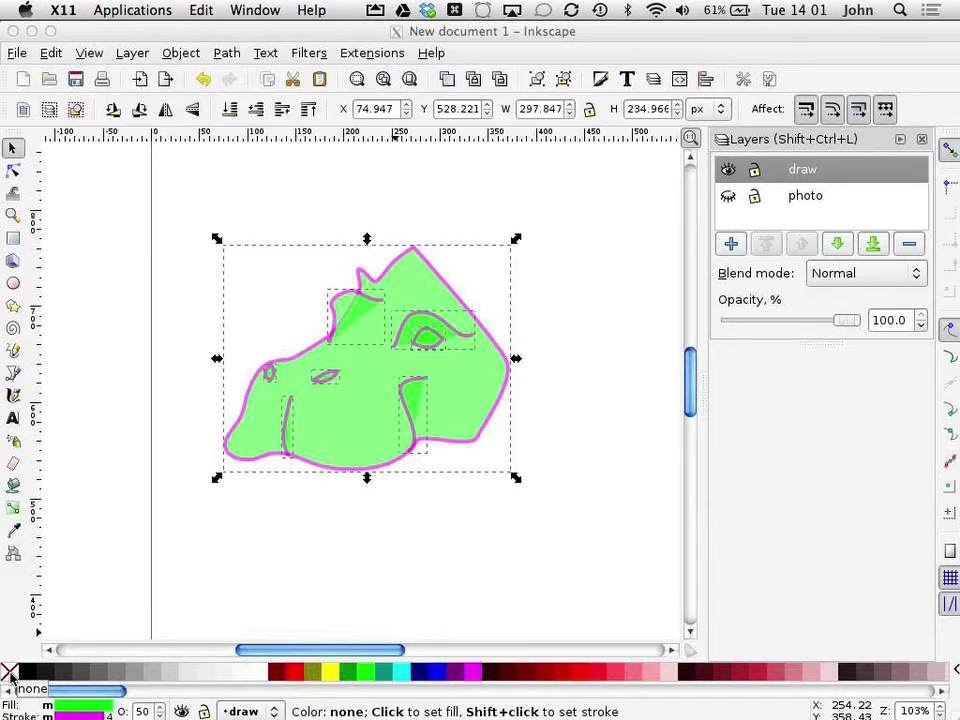
left_click(8, 676)
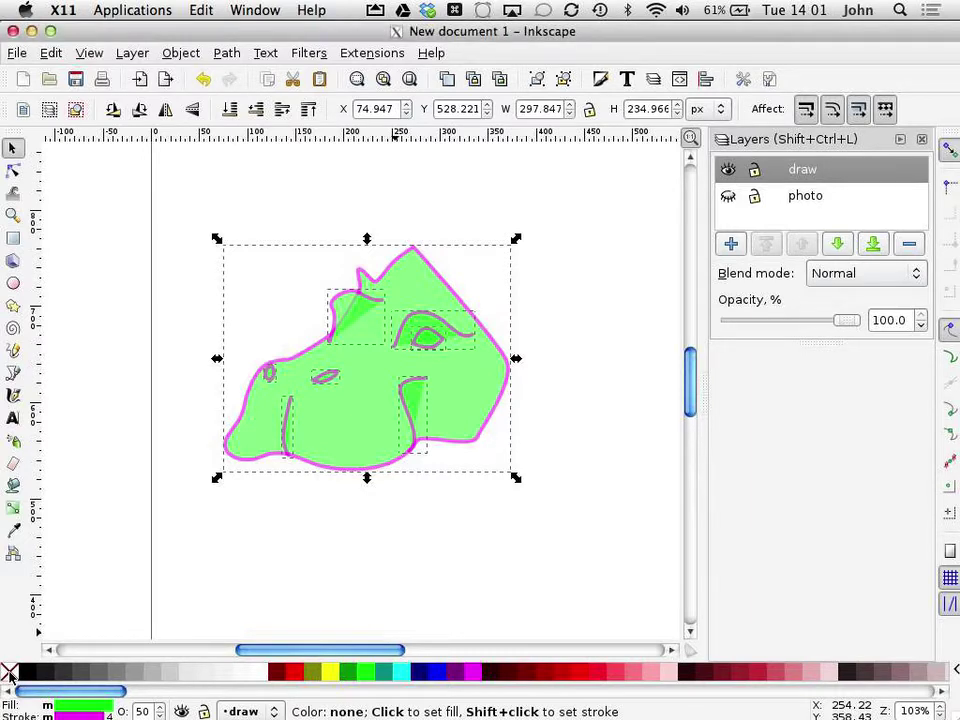
left_click(9, 676)
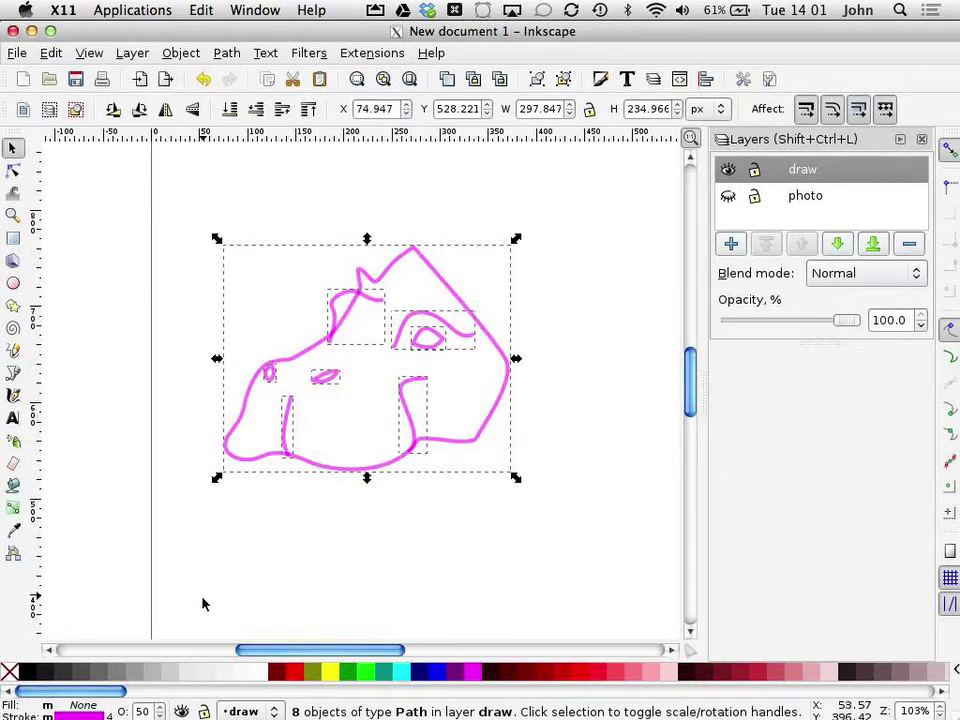
Step: Fill the magenta hippo outline with a darker gray
left_click(133, 414)
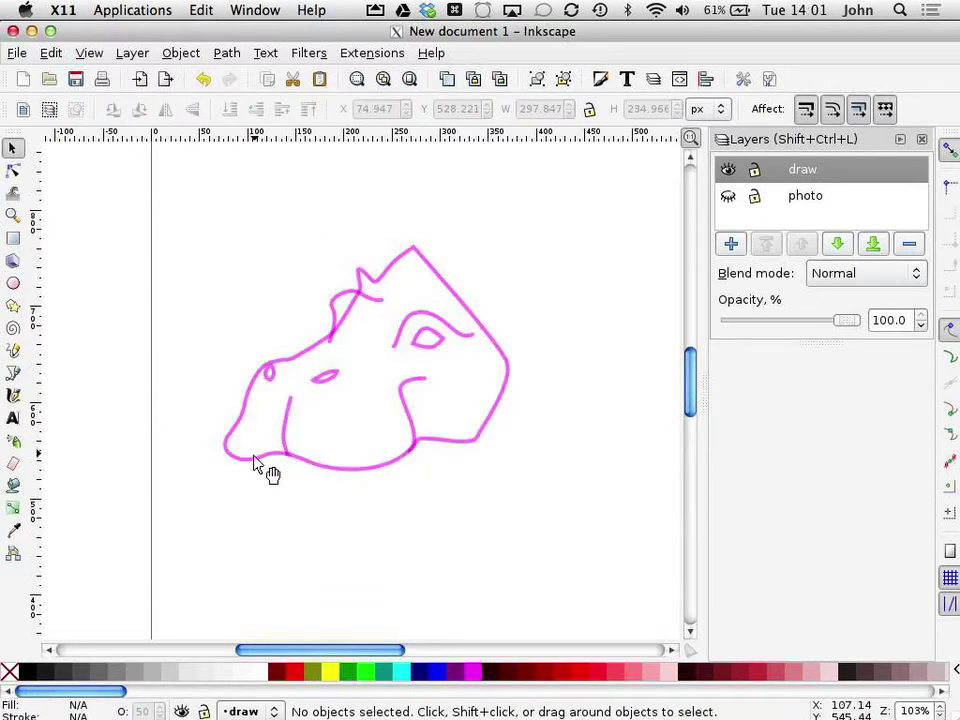
left_click(253, 463)
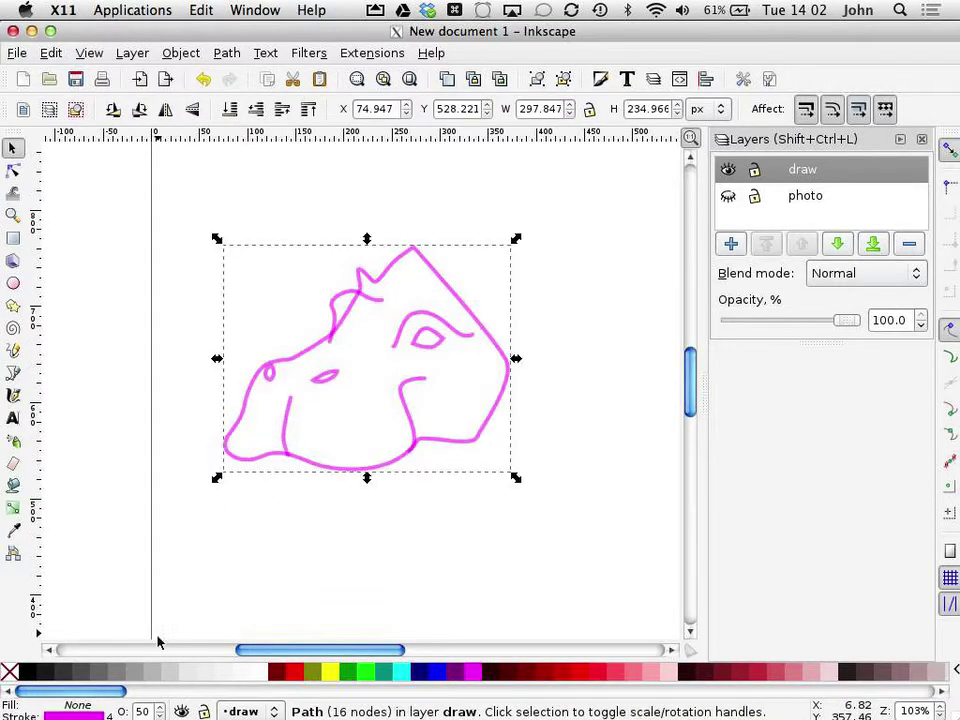
left_click(105, 676)
left_click(76, 677)
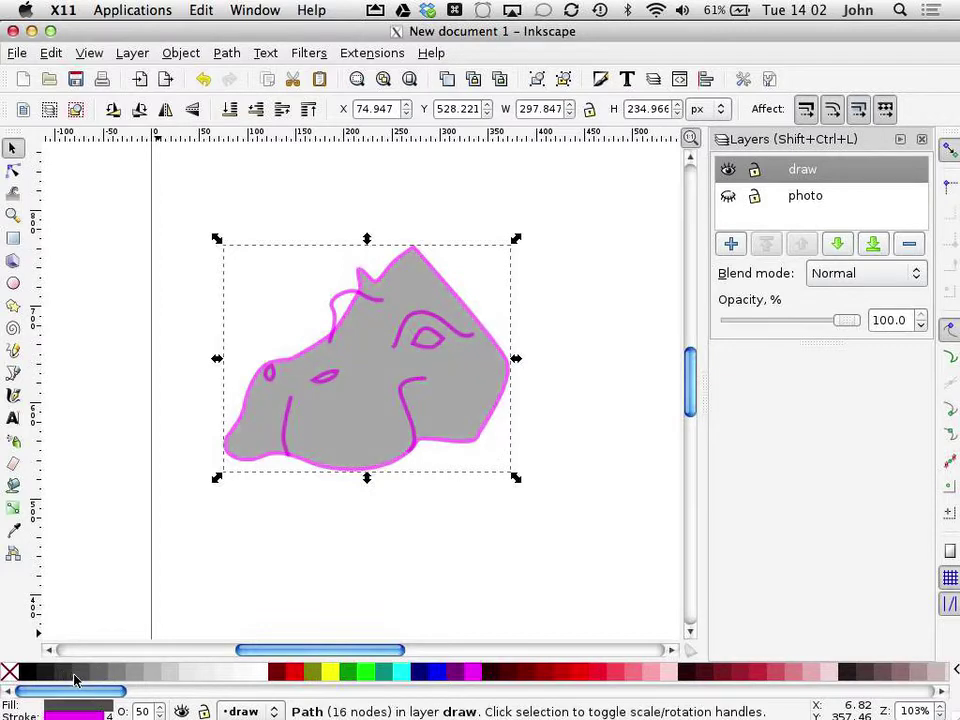
Step: Turn the strokes of all eight hippo paths black
left_click_drag(165, 204, 540, 556)
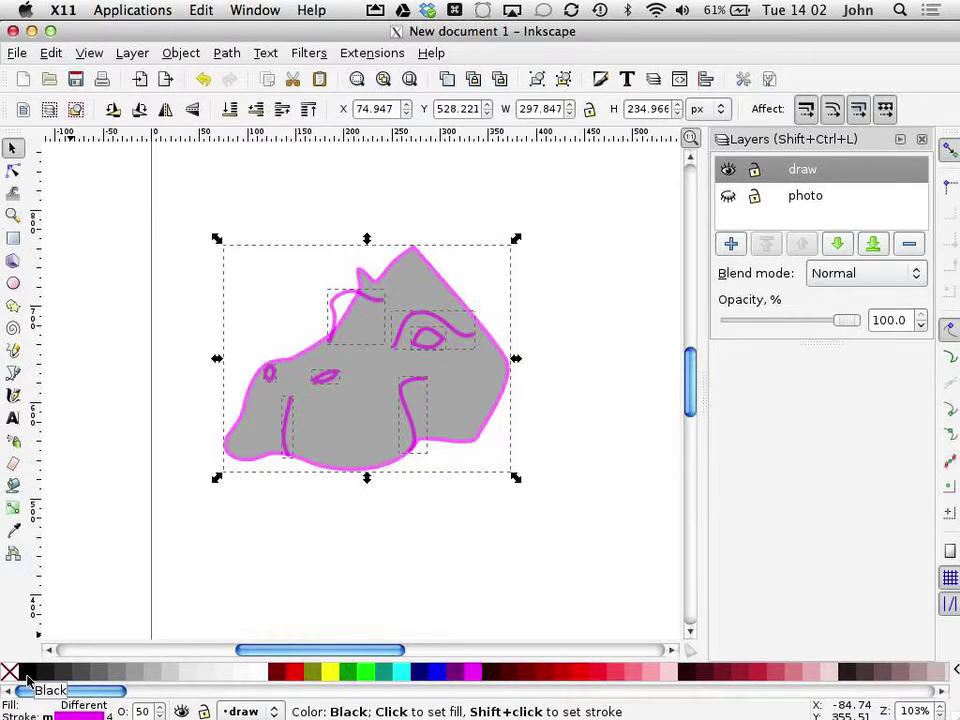
left_click(28, 676, "shift")
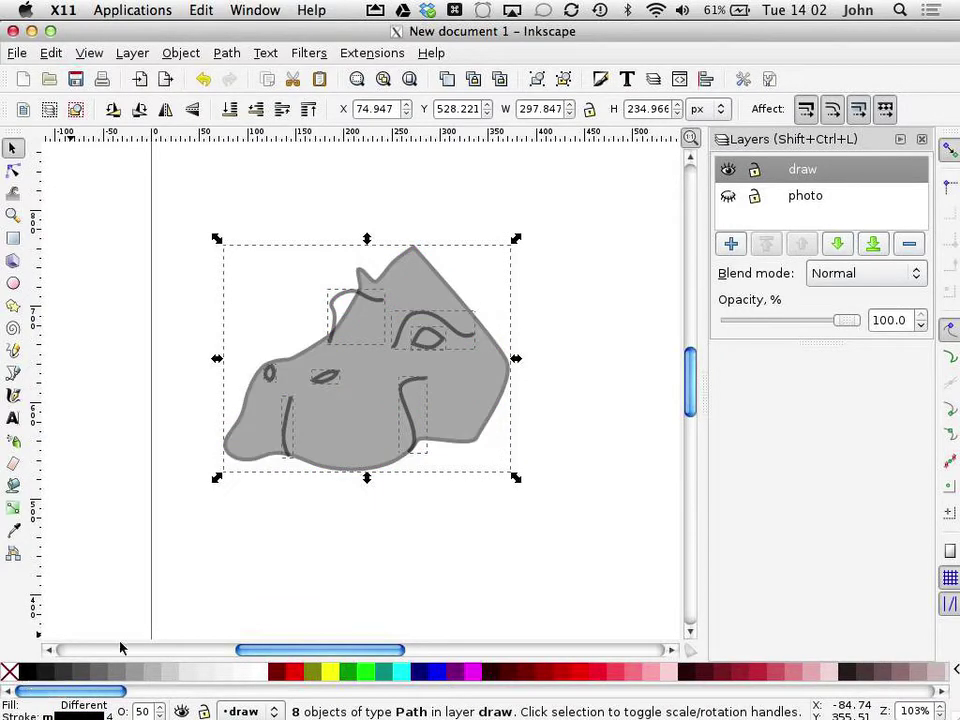
left_click(231, 572)
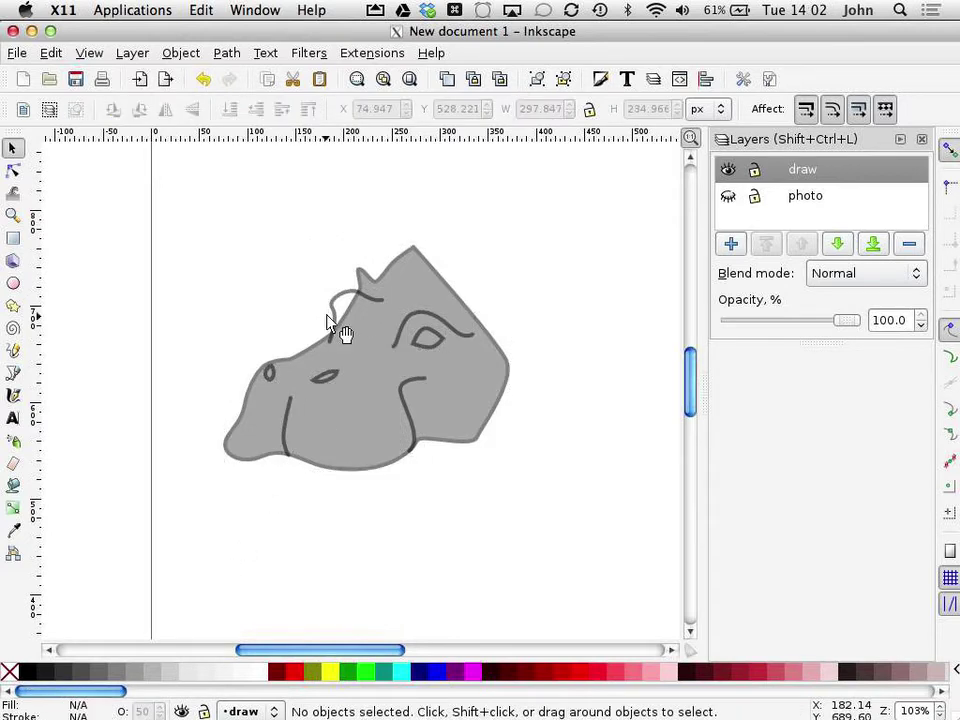
Step: Fill the small ear curve with 80% Gray, then select all paths in the drawing layer
left_click(364, 311)
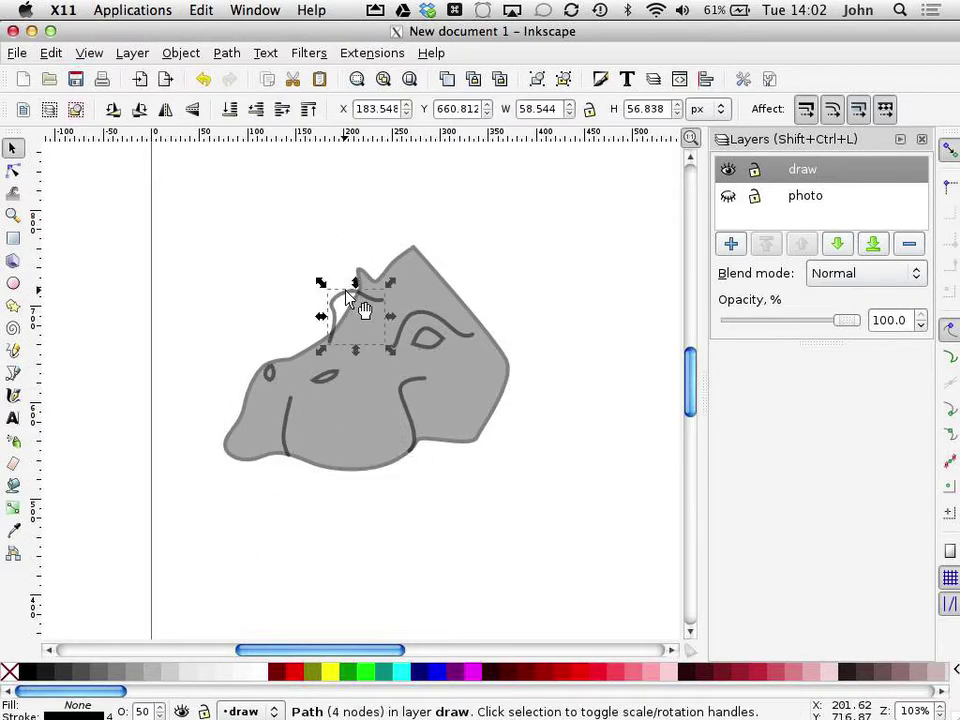
left_click(67, 677)
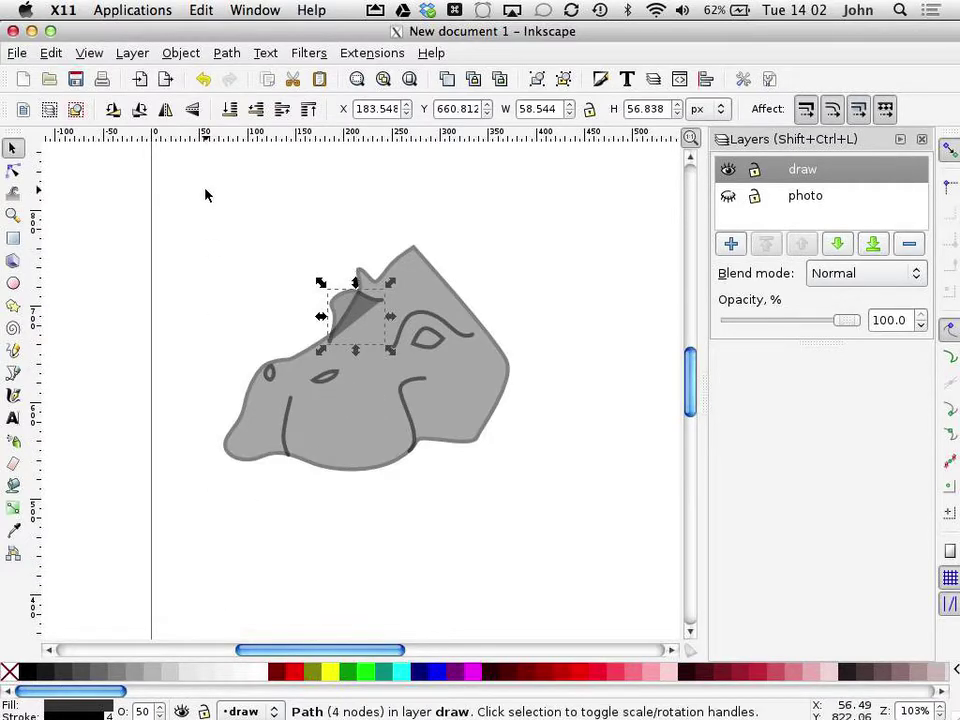
left_click_drag(184, 216, 514, 523)
left_click(422, 564)
key("ctrl+a")
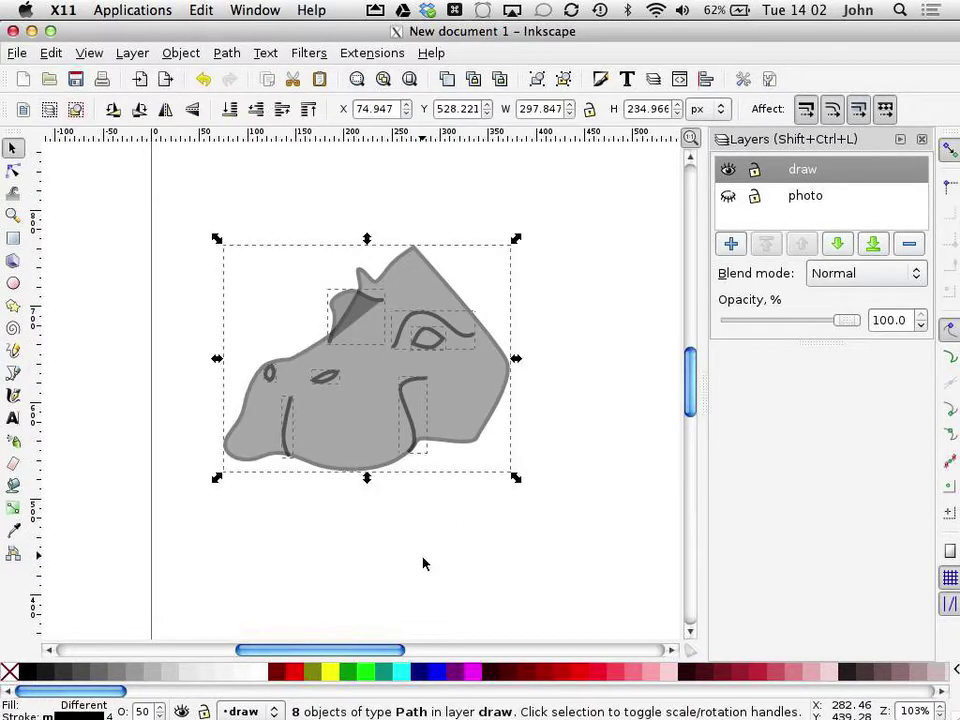
left_click(62, 54)
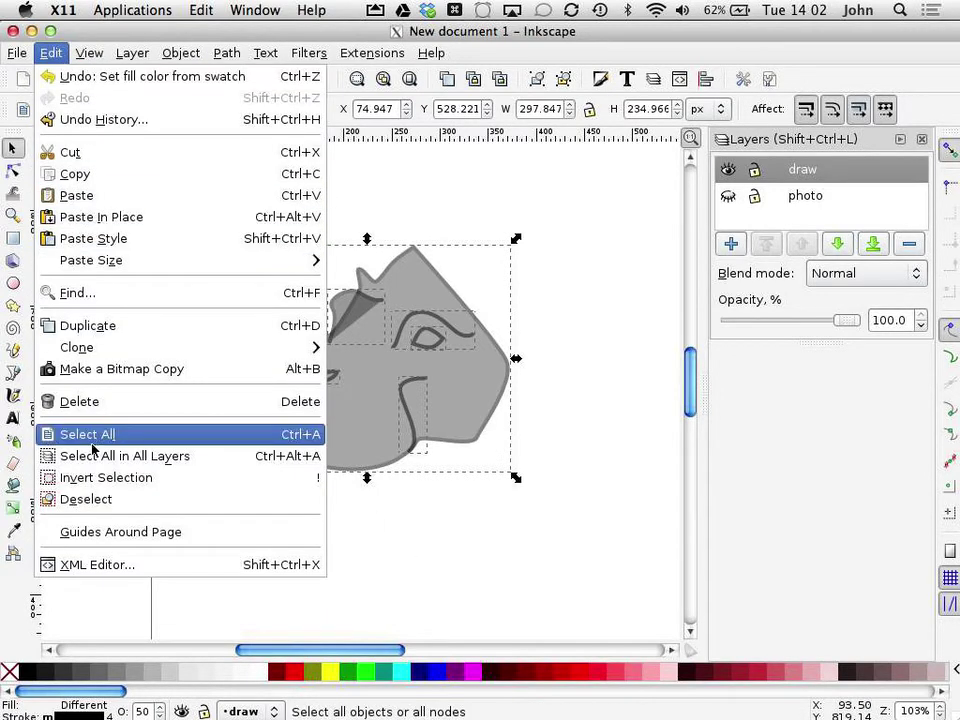
Step: Set every hippo path to 100% opacity, then select the ear shape
left_click(300, 435)
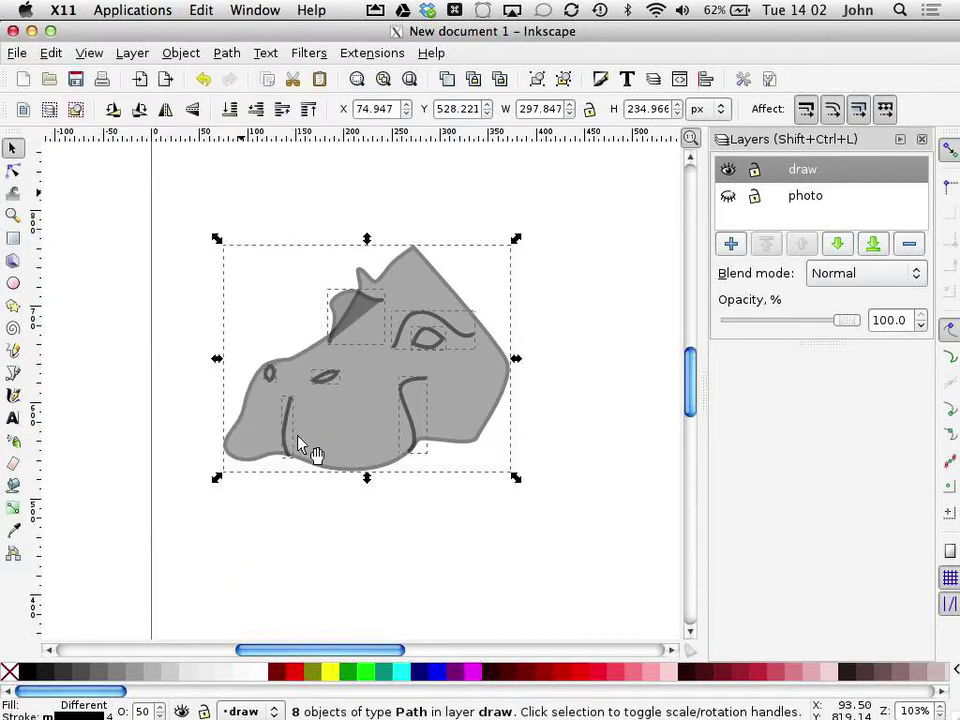
right_click(143, 712)
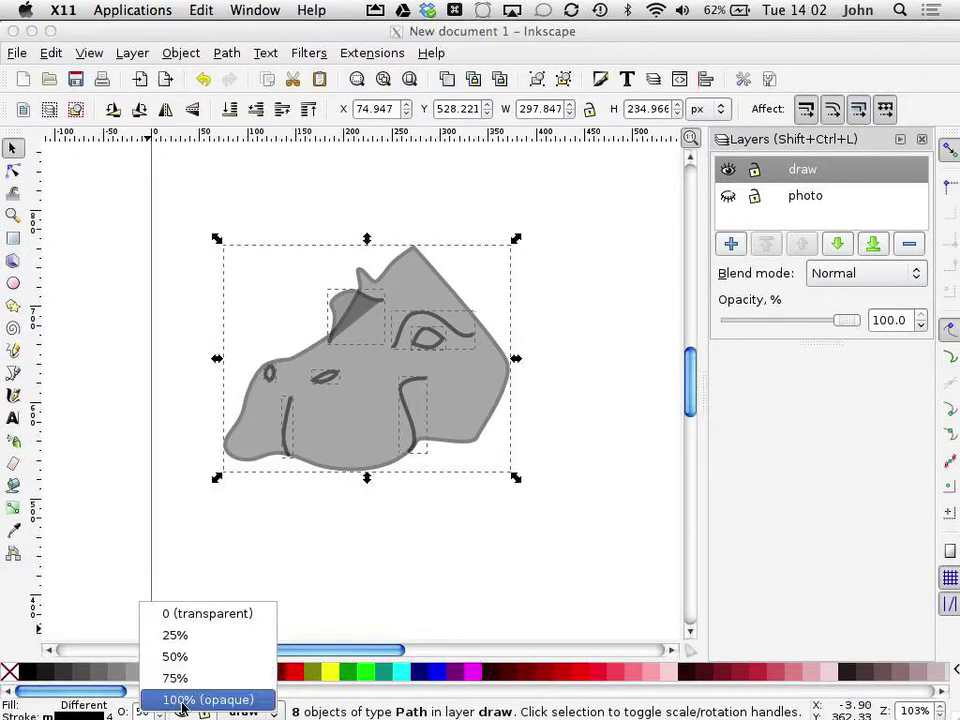
left_click(182, 700)
left_click(206, 546)
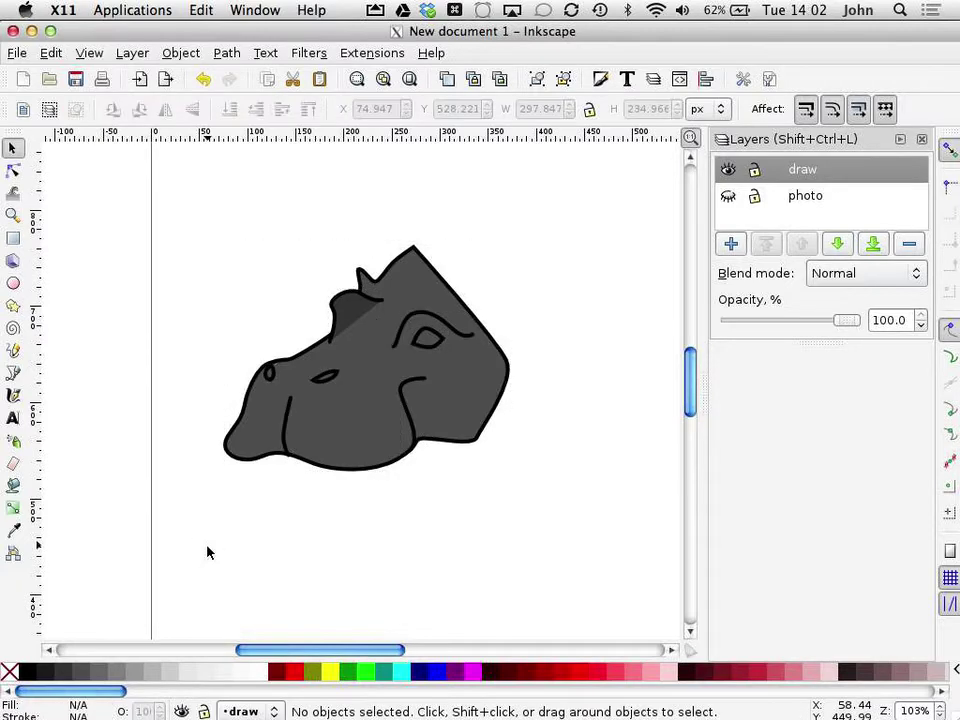
left_click(358, 317)
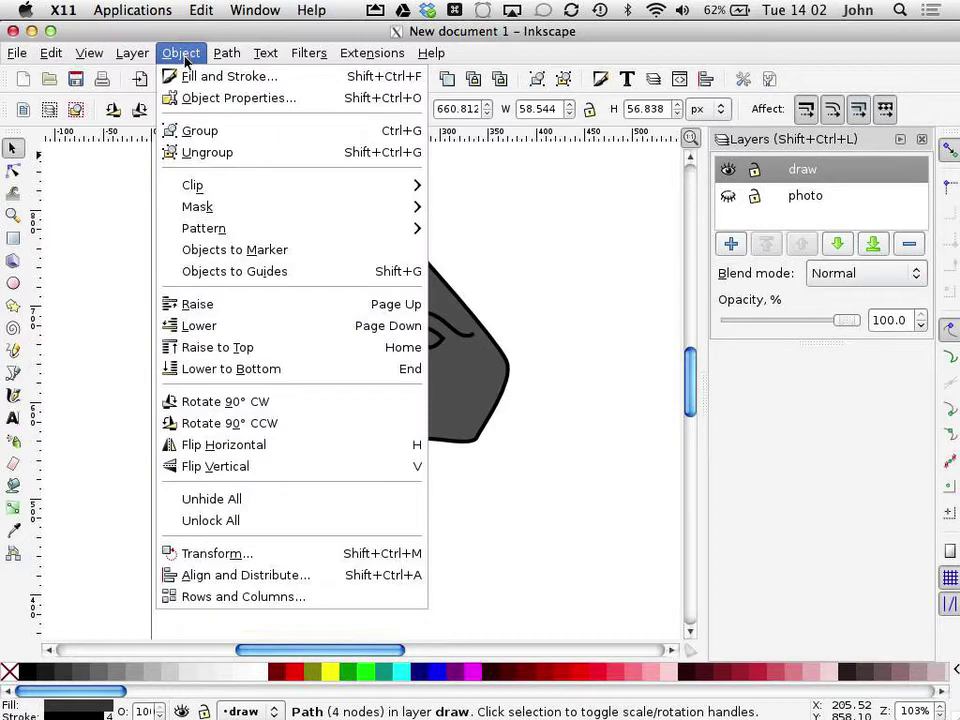
Step: Send the ear shape to the bottom of the stacking order
left_click(251, 372)
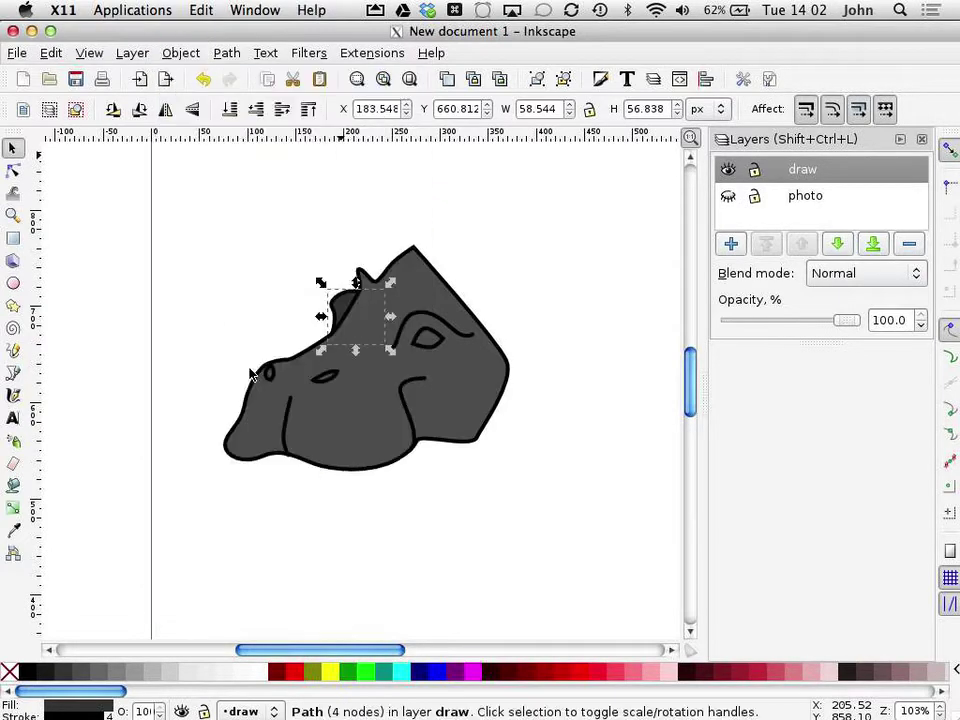
left_click(216, 246)
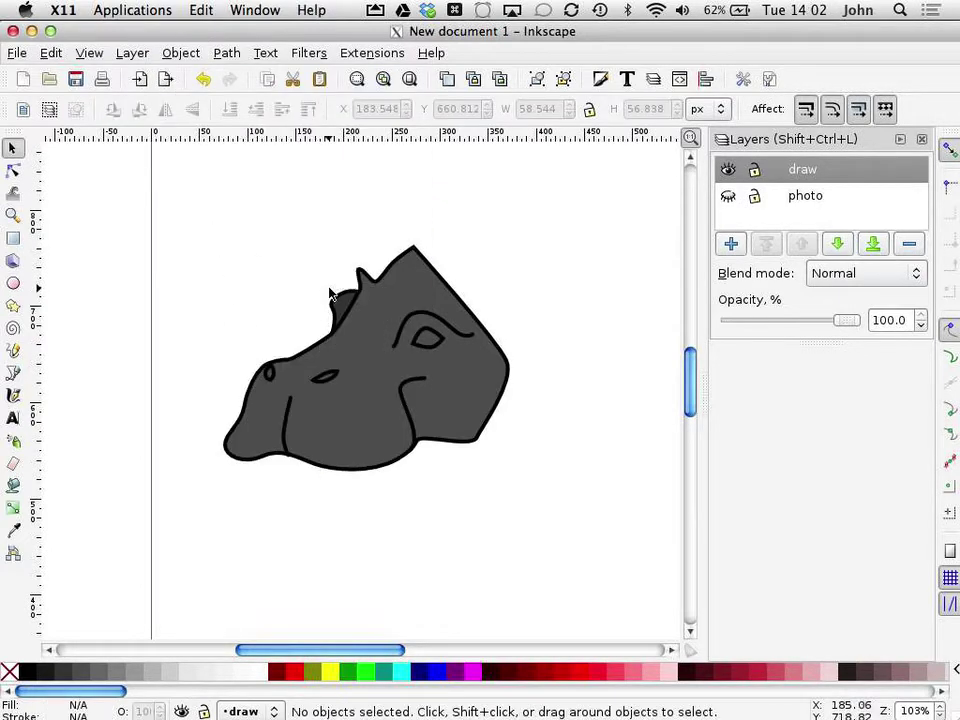
key("plus")
key("plus")
key("plus")
scroll(330, 291, "up", 1)
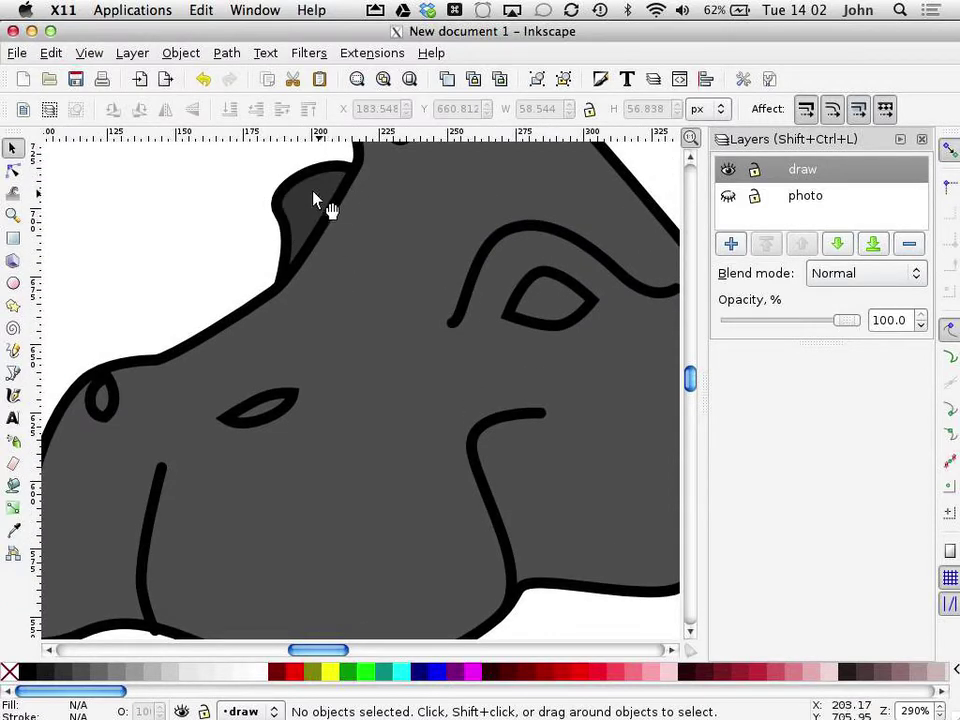
Step: Fill the nostril and almond-shaped eye mark solid black
left_click(563, 300)
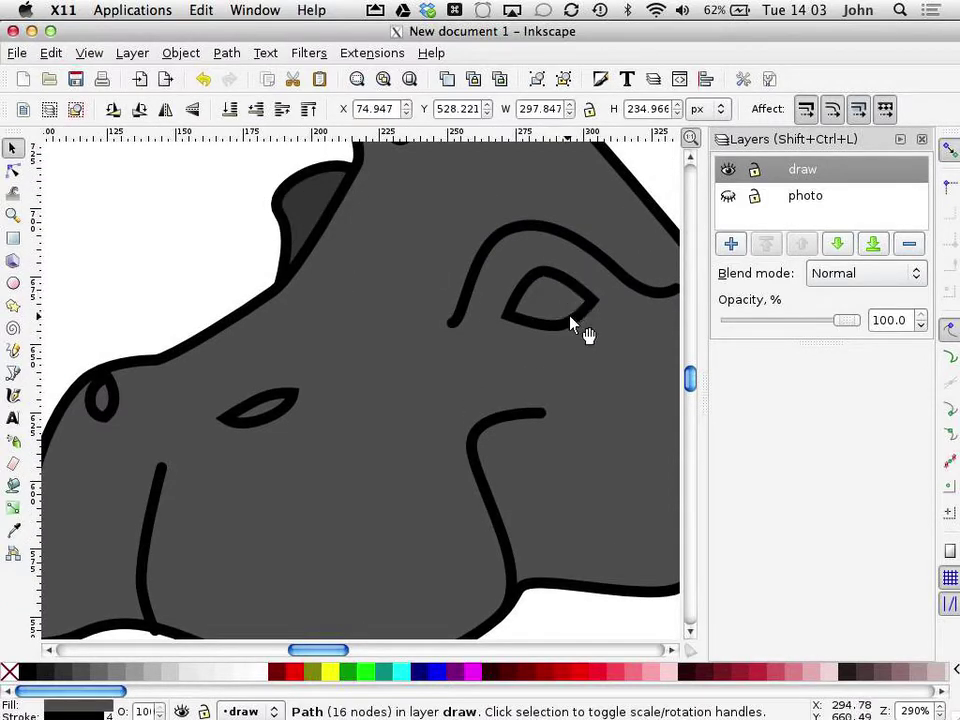
left_click(571, 322)
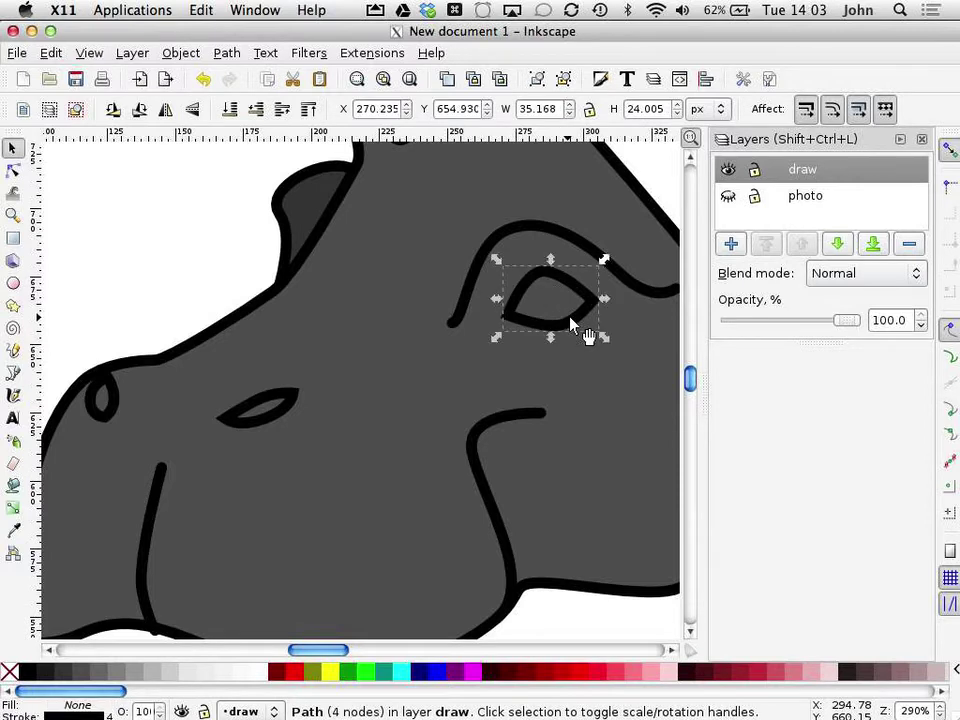
left_click(279, 413)
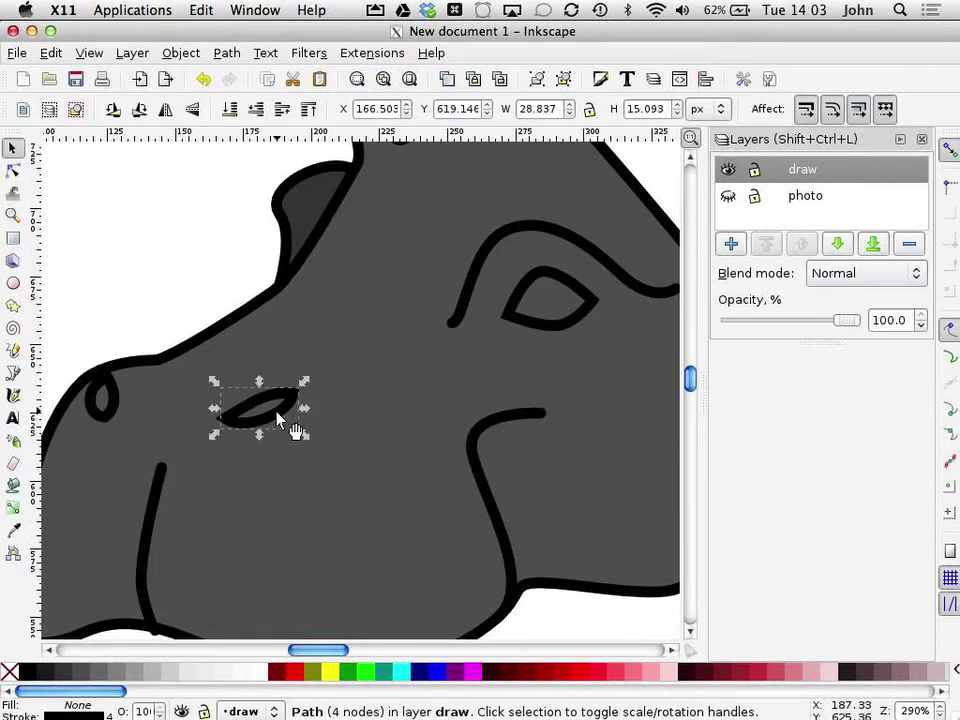
left_click(110, 406, "shift")
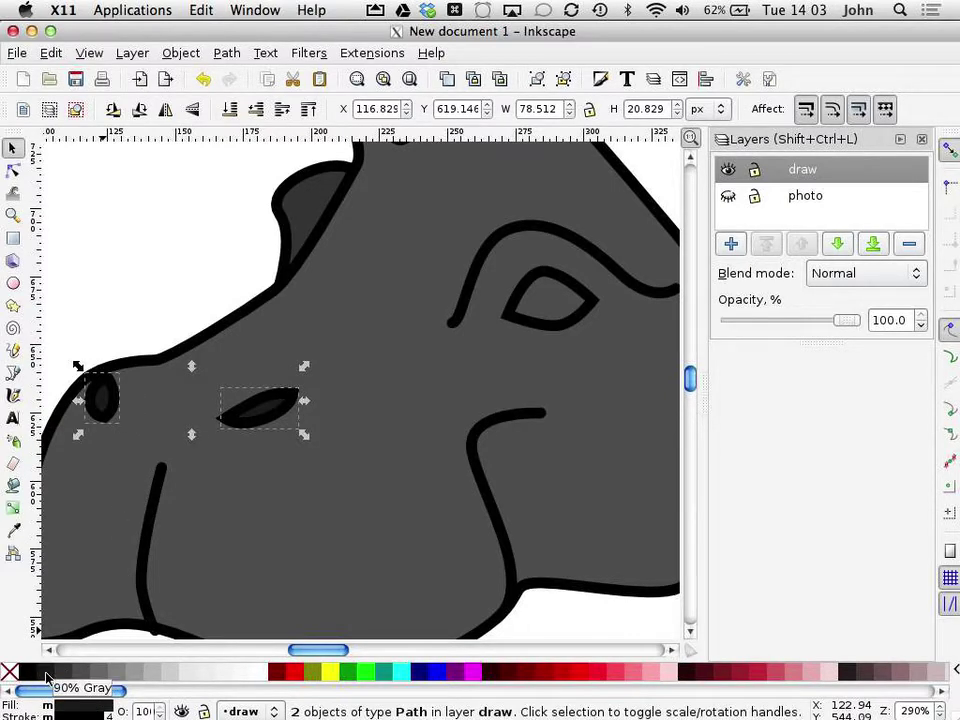
key("minus")
key("minus")
key("minus")
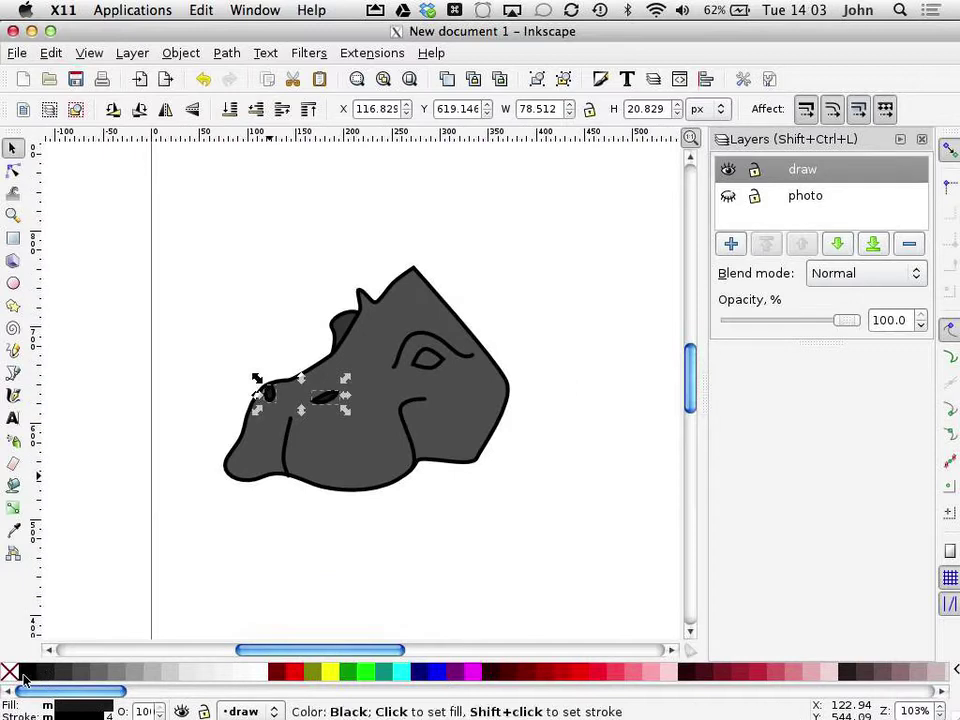
left_click(386, 573)
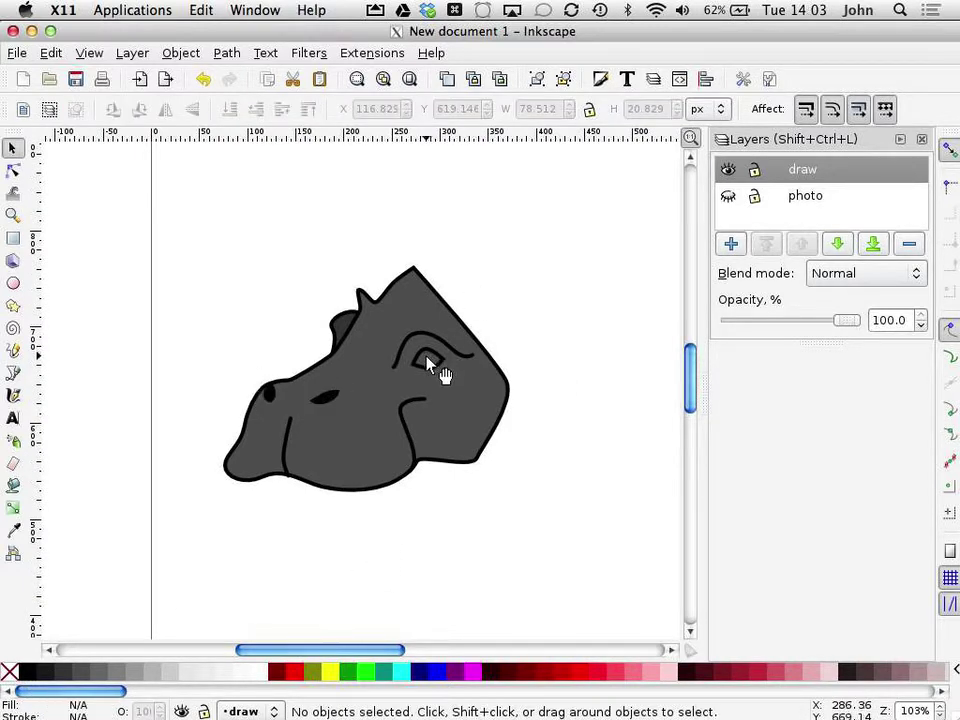
Step: Show the hippo photo layer and toggle the drawing layer off and on to compare
left_click(729, 197)
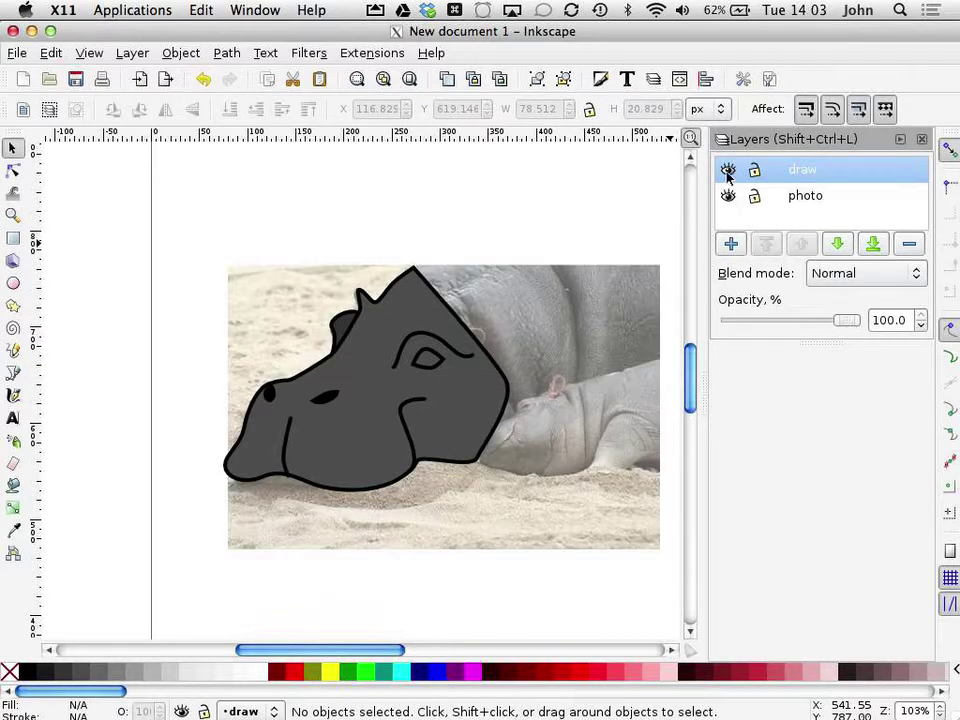
left_click(728, 171)
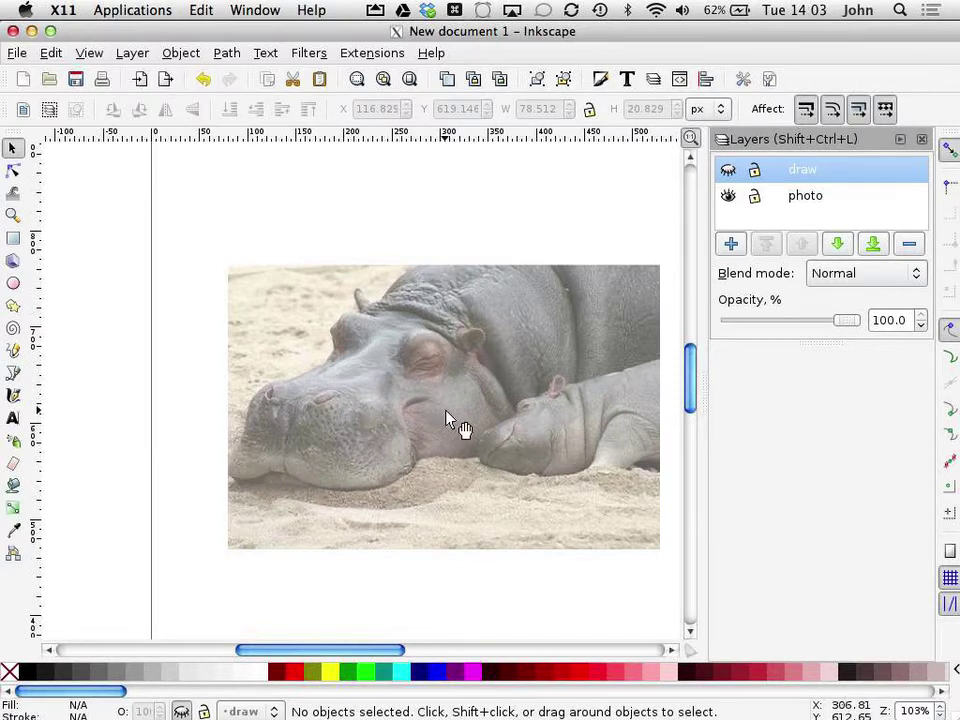
left_click(730, 170)
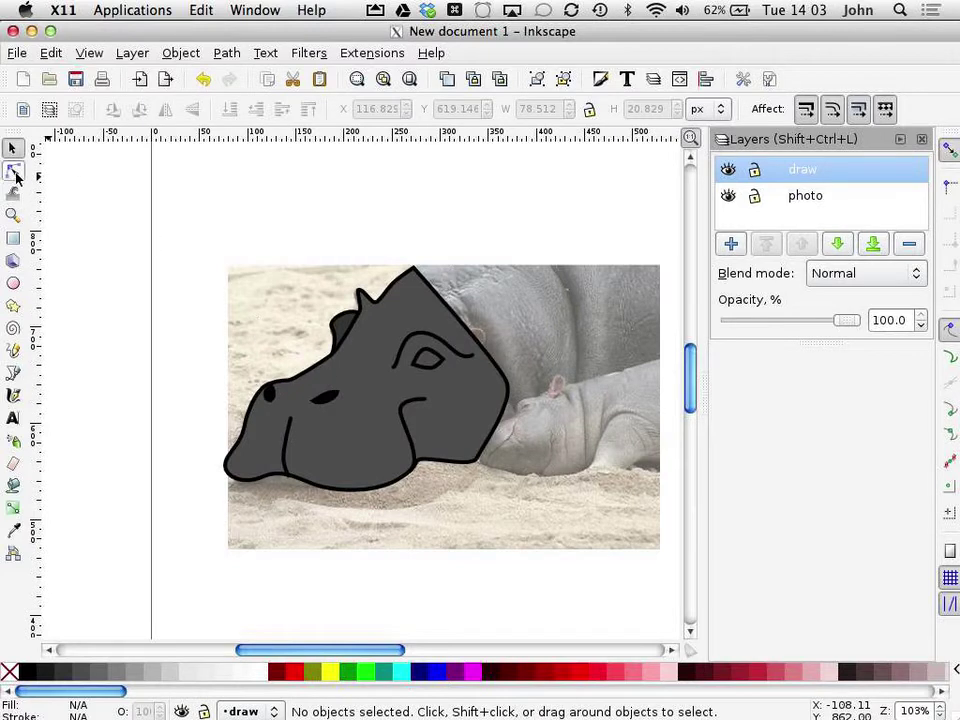
Step: Draw a closed Bezier shape covering the hippo's lower head and jaw
left_click(13, 372)
left_click(221, 433)
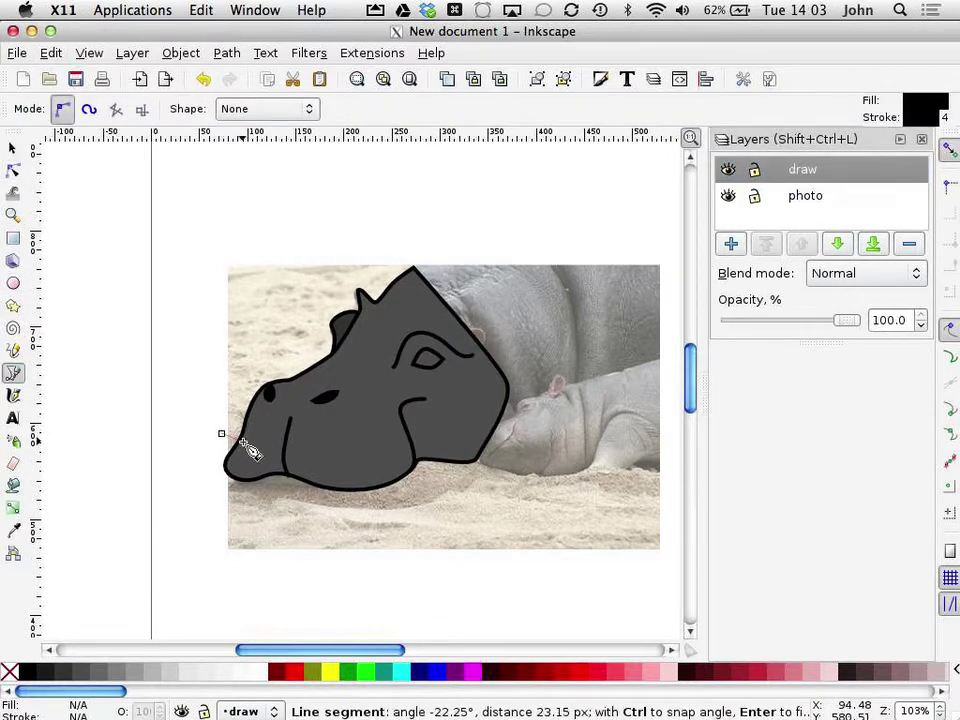
left_click_drag(255, 454, 487, 404)
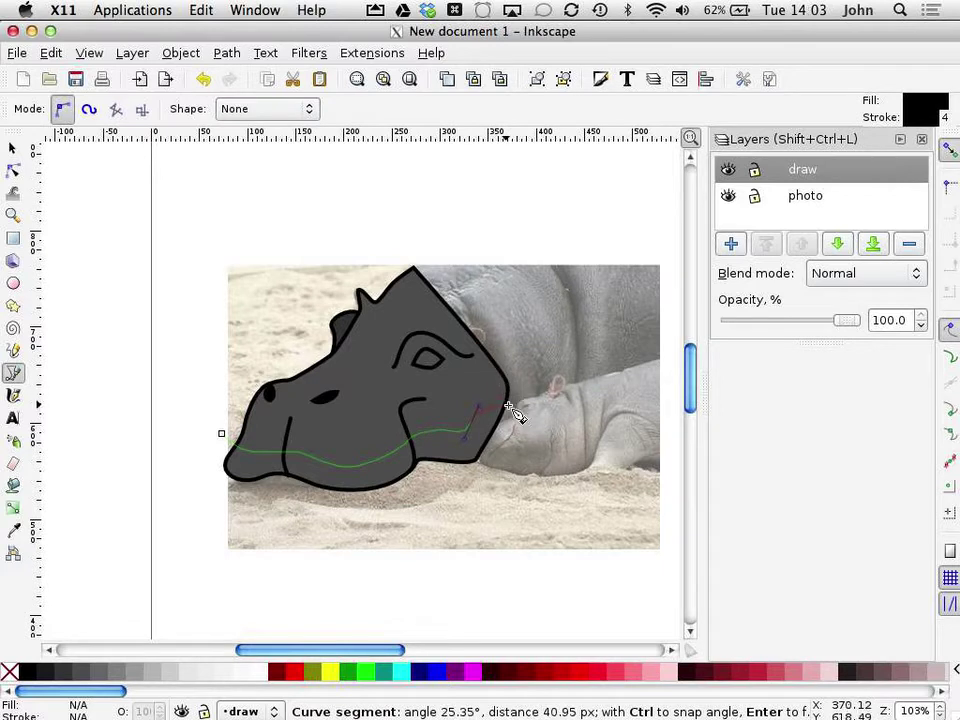
left_click(520, 393)
left_click(520, 525)
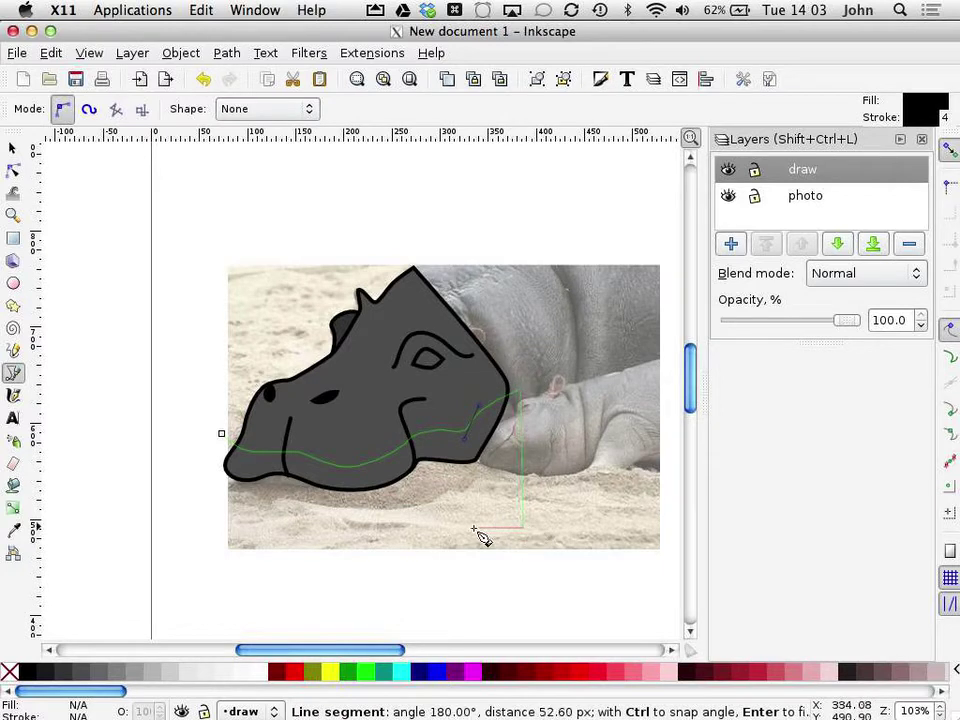
left_click(238, 525)
left_click(187, 464)
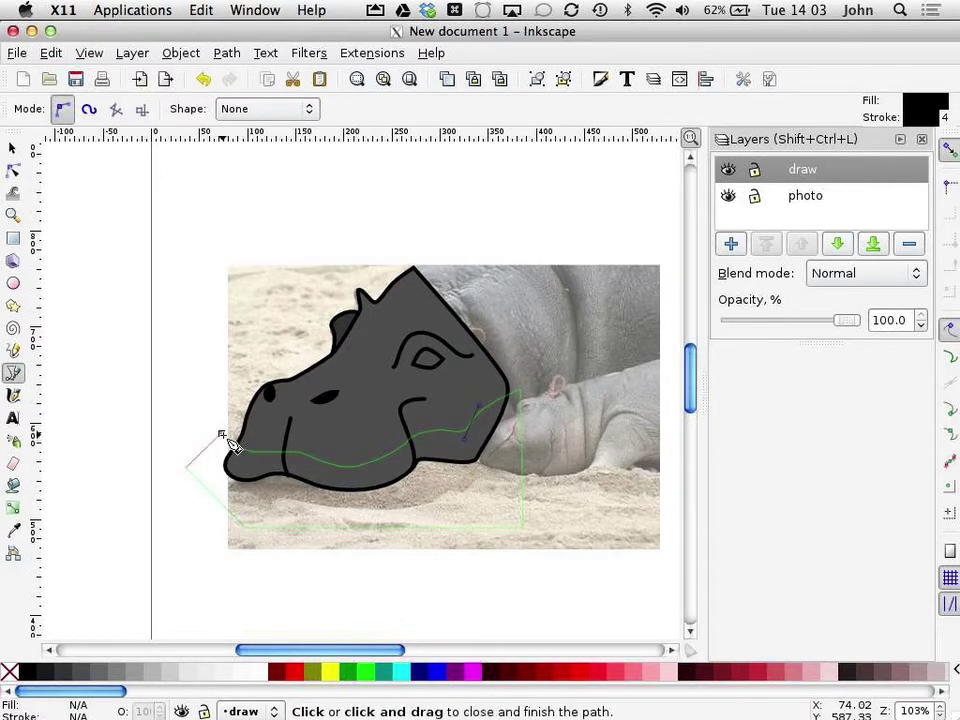
left_click(222, 437)
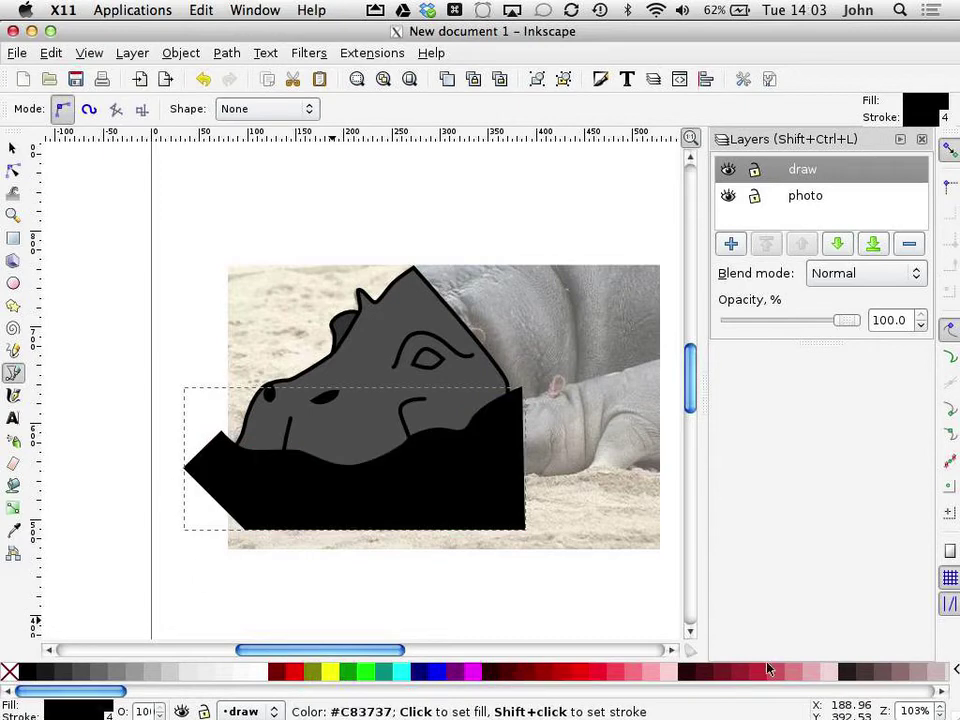
Step: Give the new shape a mauve #916F6F fill and no outline
left_click(905, 672)
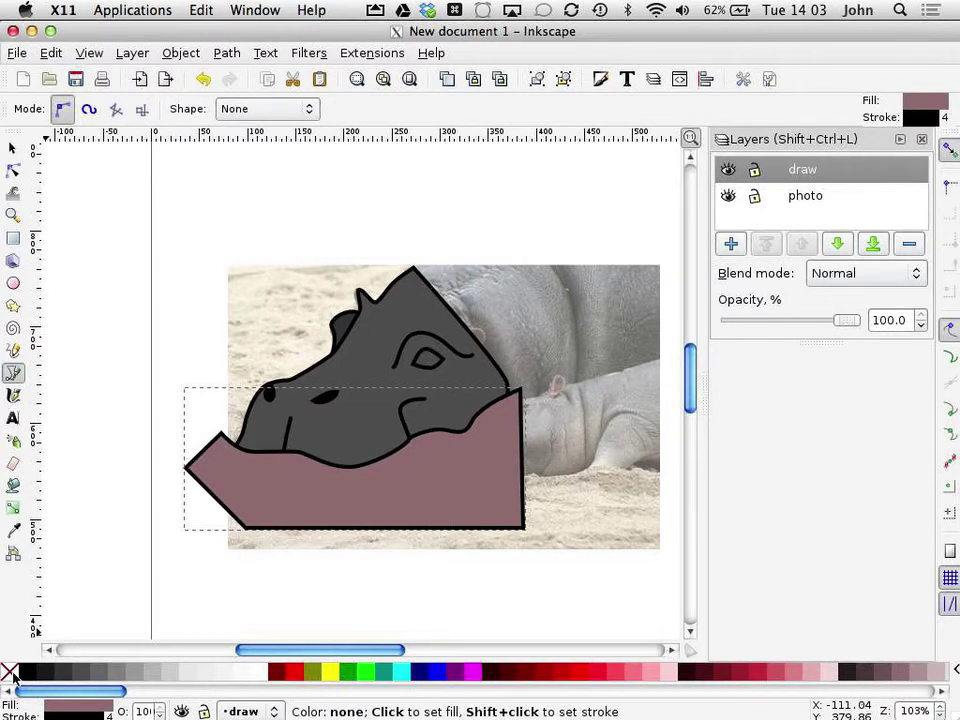
left_click(10, 672, "shift")
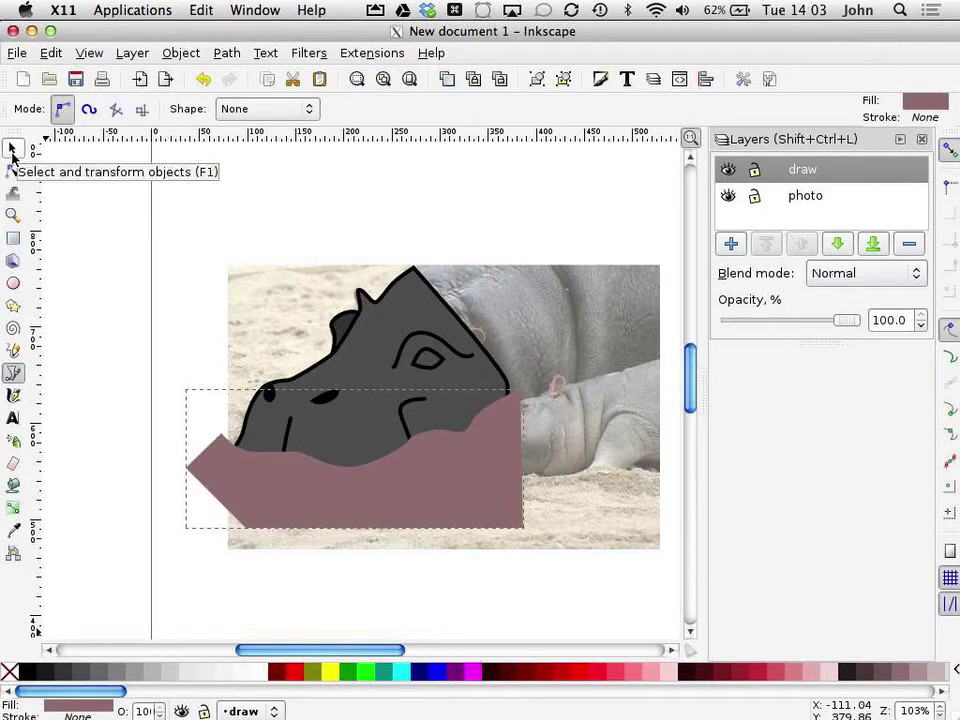
left_click(13, 149)
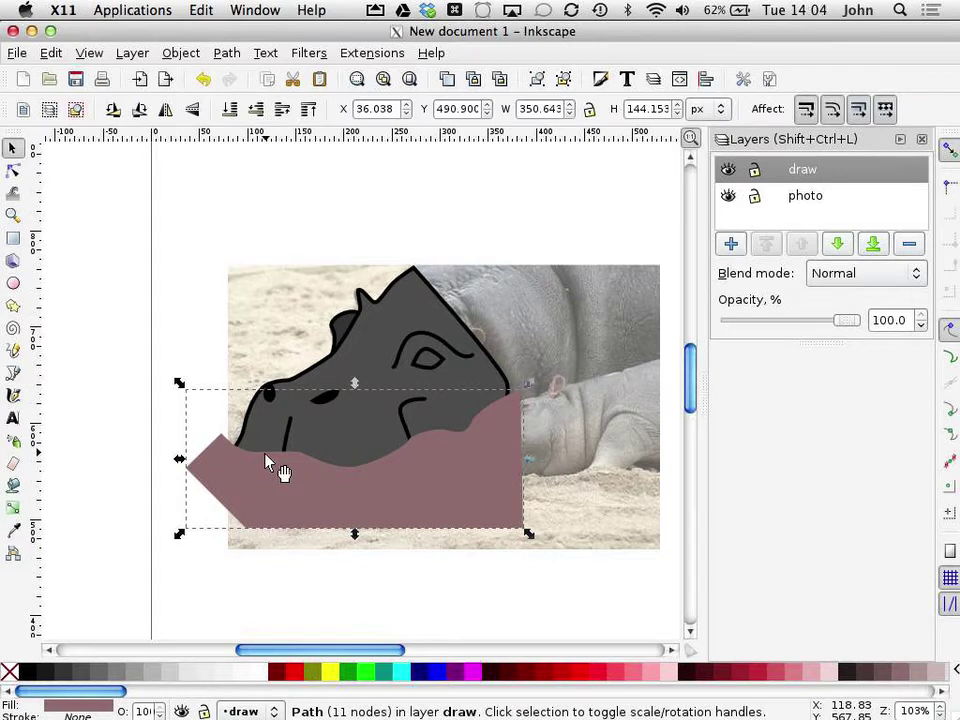
Step: Intersect a duplicate of the hippo head with the mauve shape, leaving a lower-jaw band
left_click(424, 320)
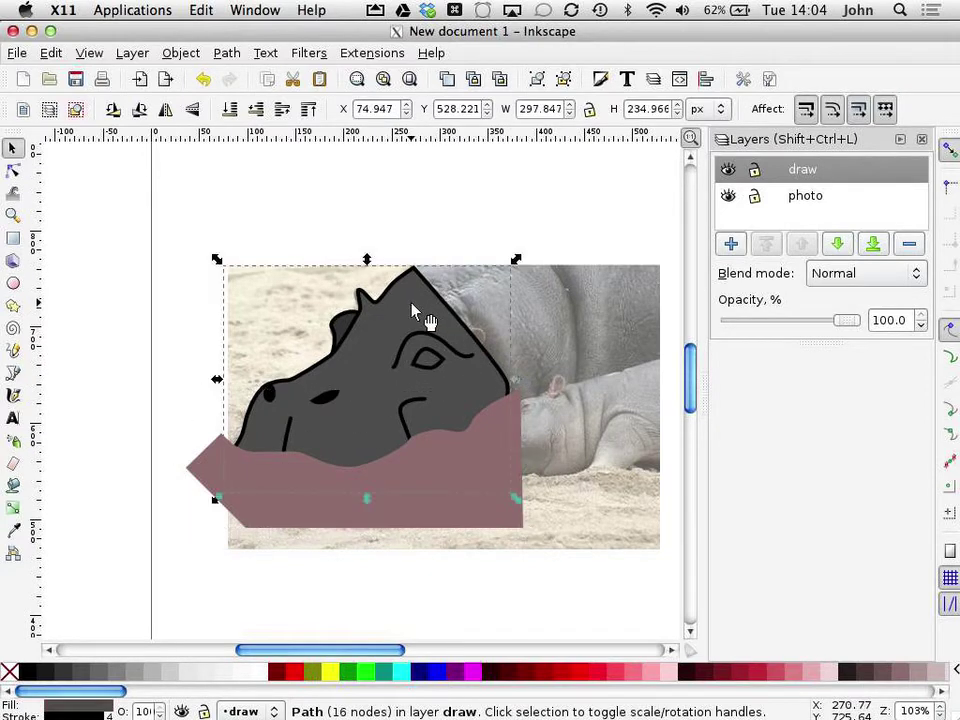
left_click(51, 52)
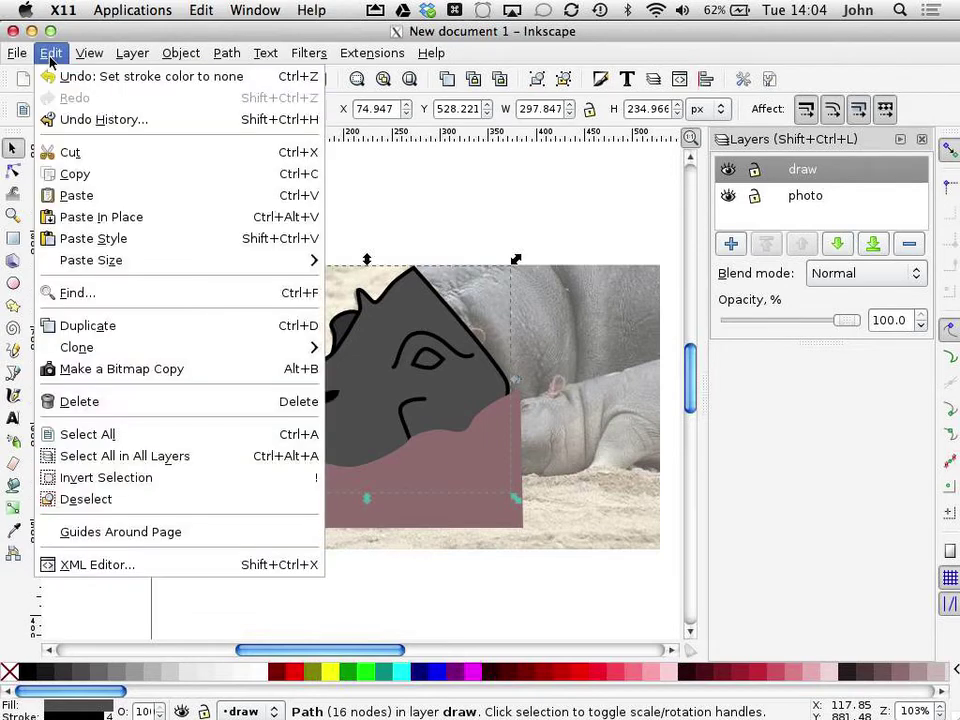
left_click(88, 326)
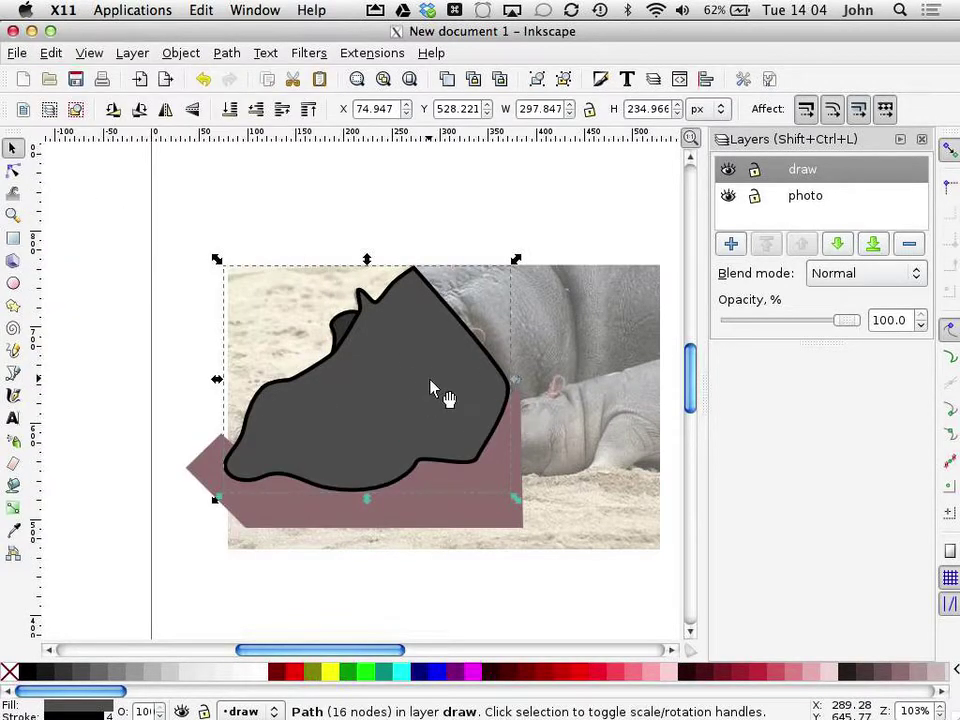
key("shift")
left_click(331, 514, "shift")
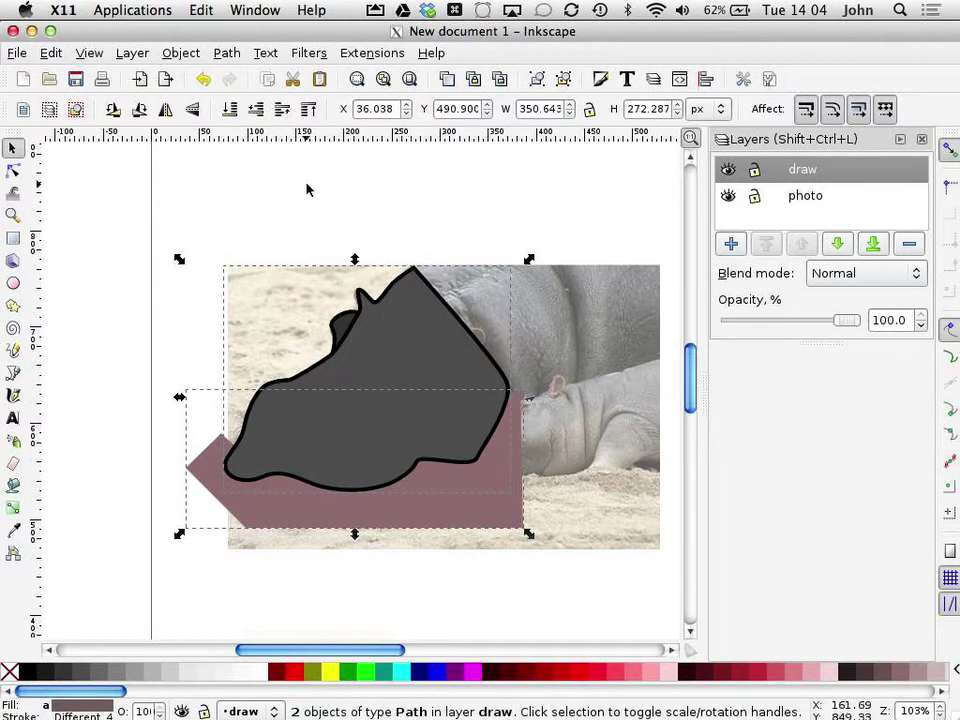
left_click(182, 53)
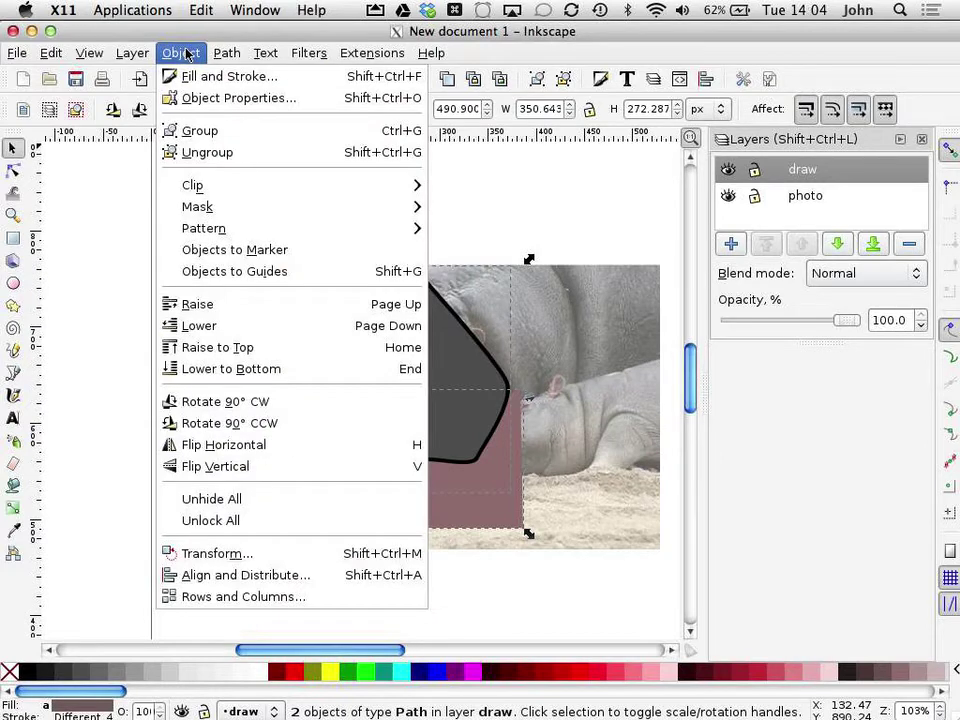
mouse_move(217, 53)
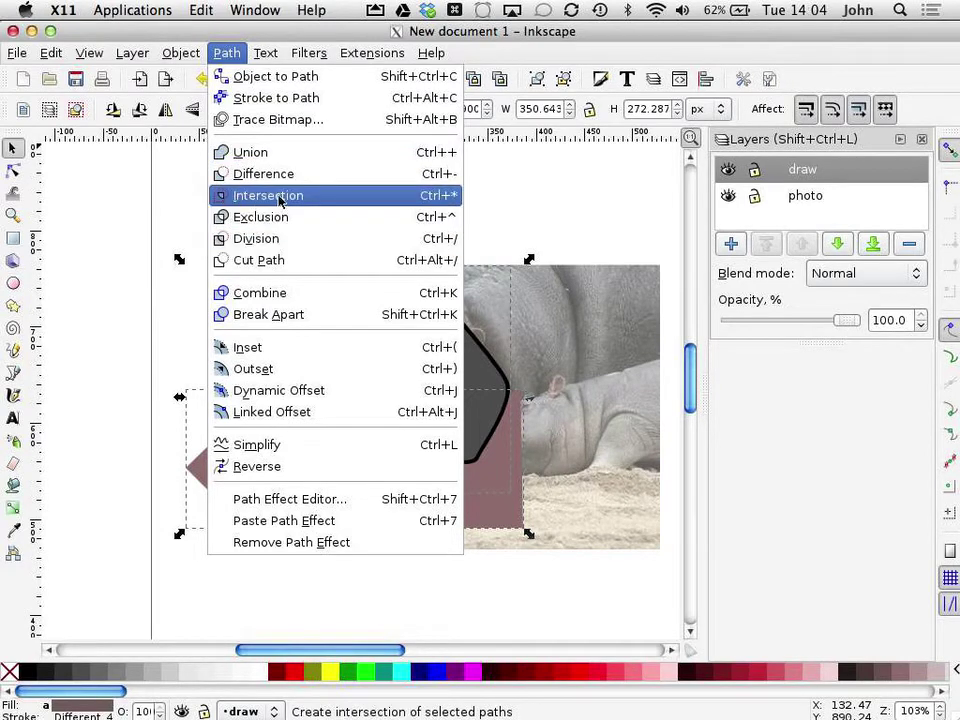
left_click(262, 197)
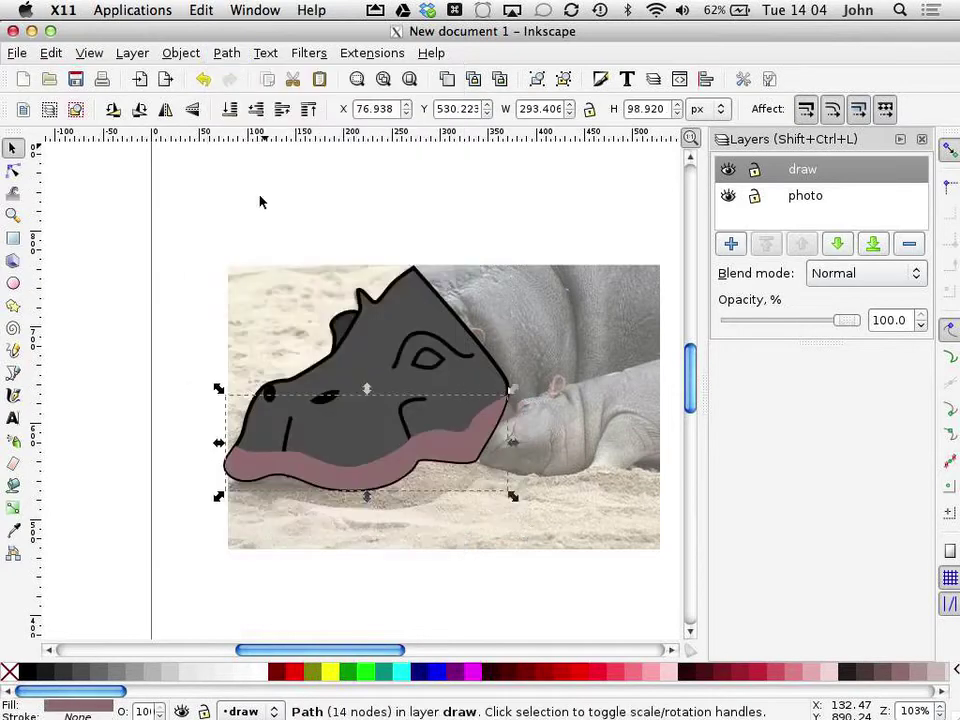
Step: Lower the mauve jaw band one step so the black mouth lines show on top
left_click(137, 369)
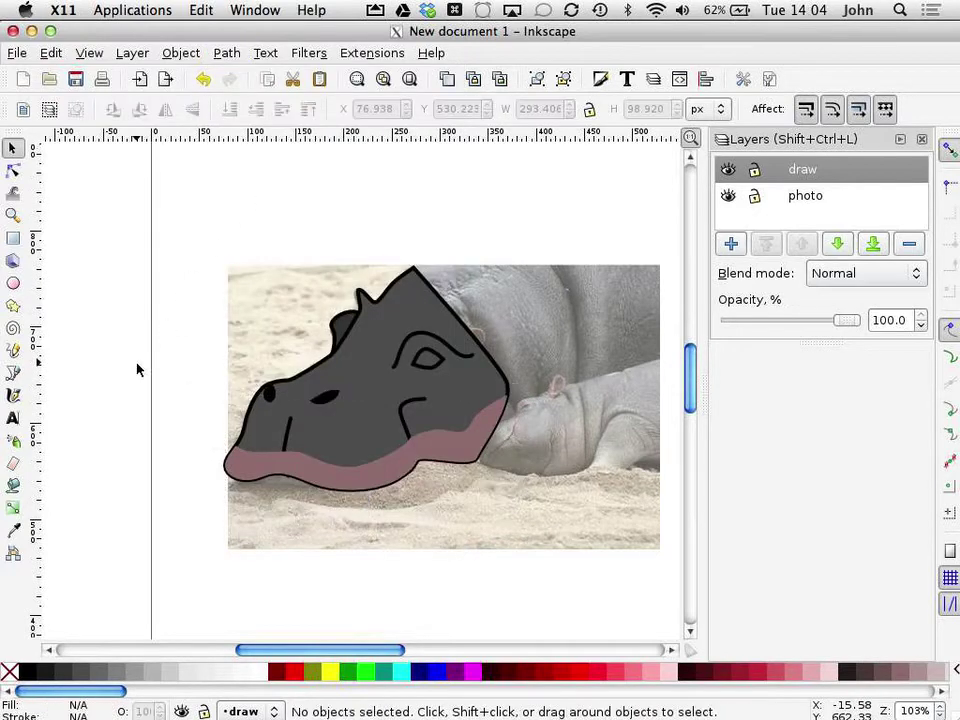
left_click(316, 482)
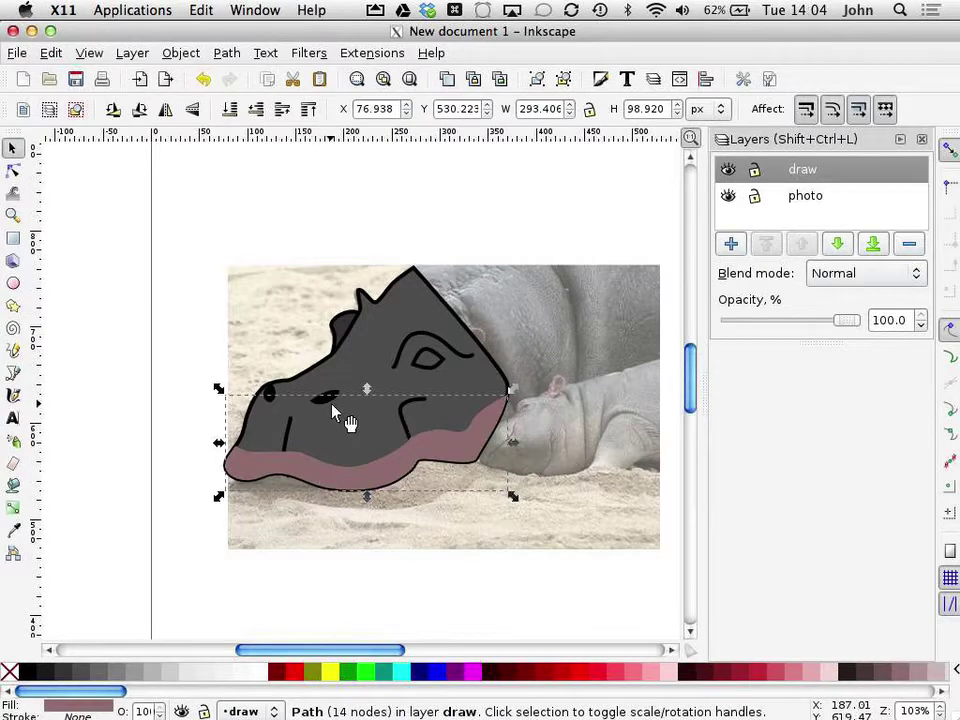
left_click(221, 54)
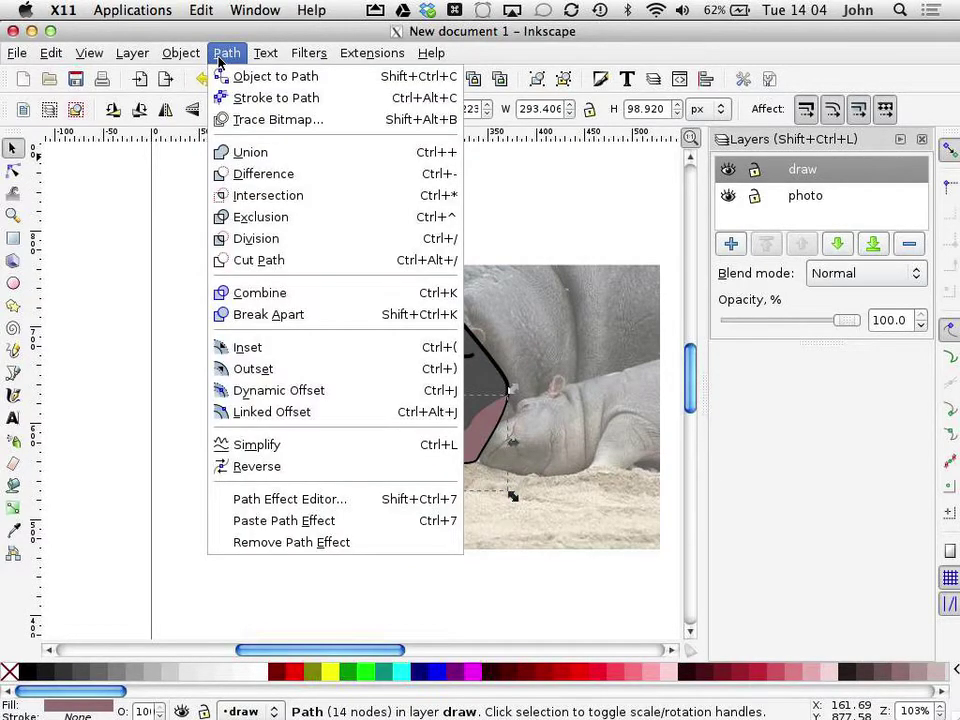
left_click(123, 263)
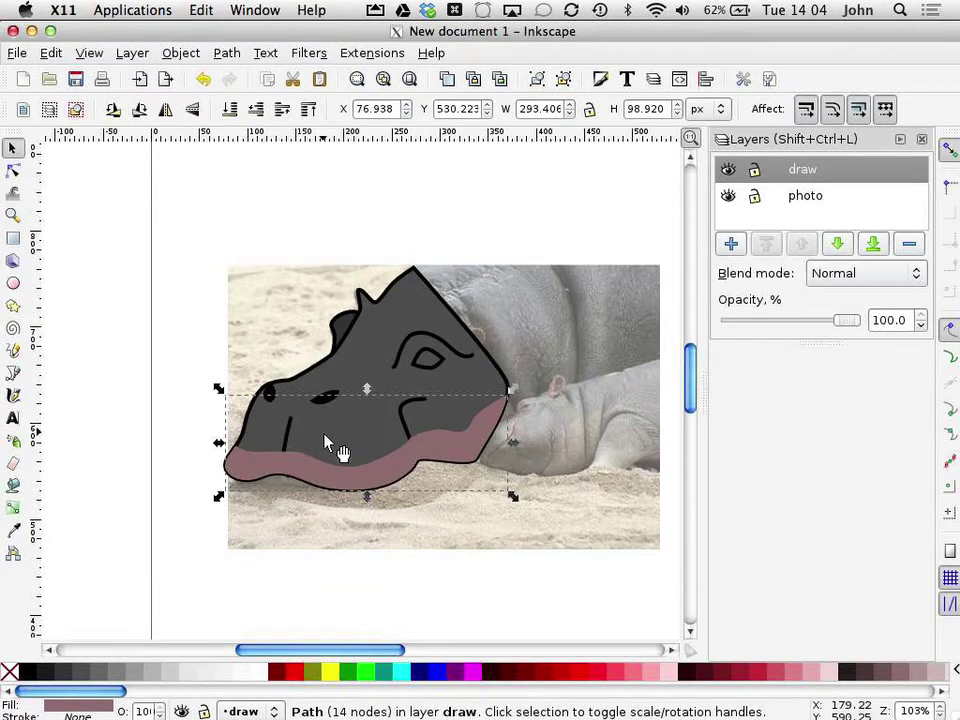
left_click(193, 55)
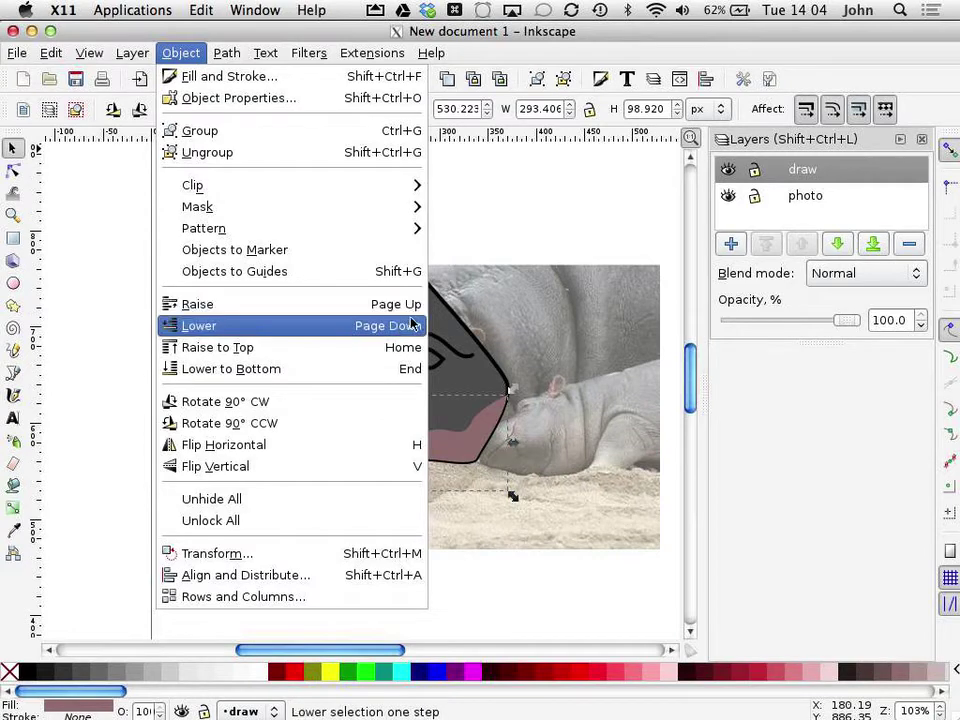
left_click(540, 199)
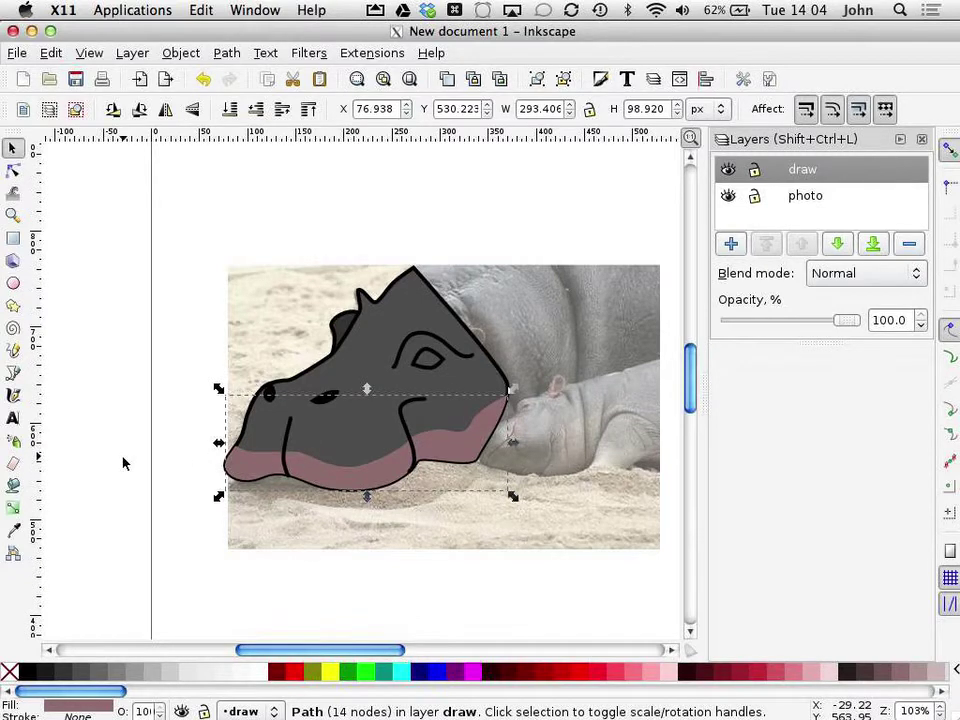
left_click(136, 480)
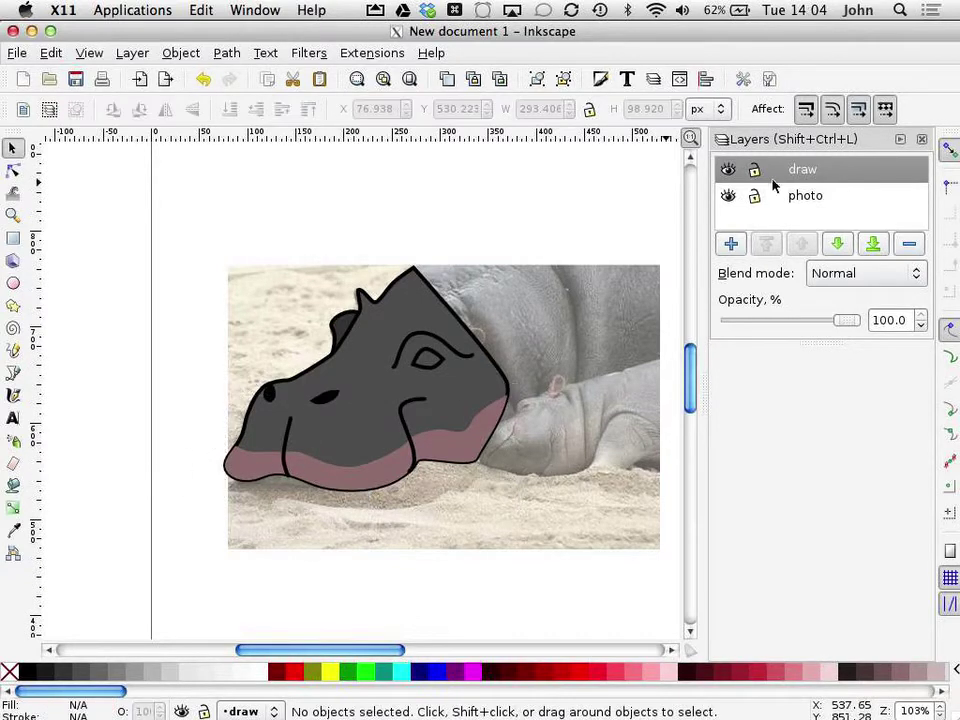
Step: Hide the photo layer and save the drawing as hippo.svg
left_click(728, 197)
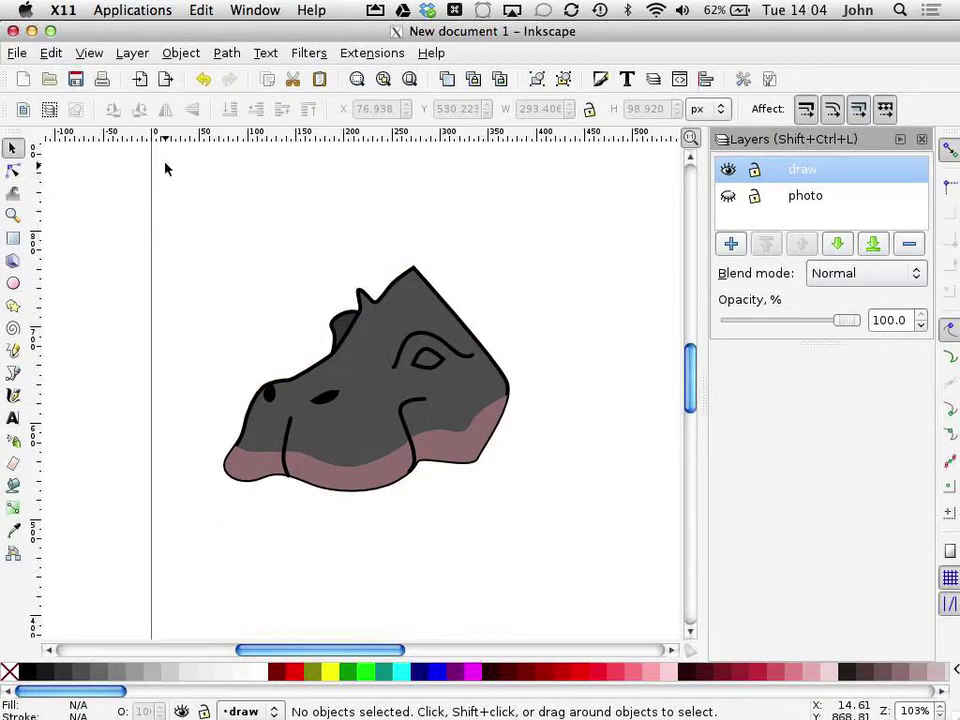
left_click(20, 53)
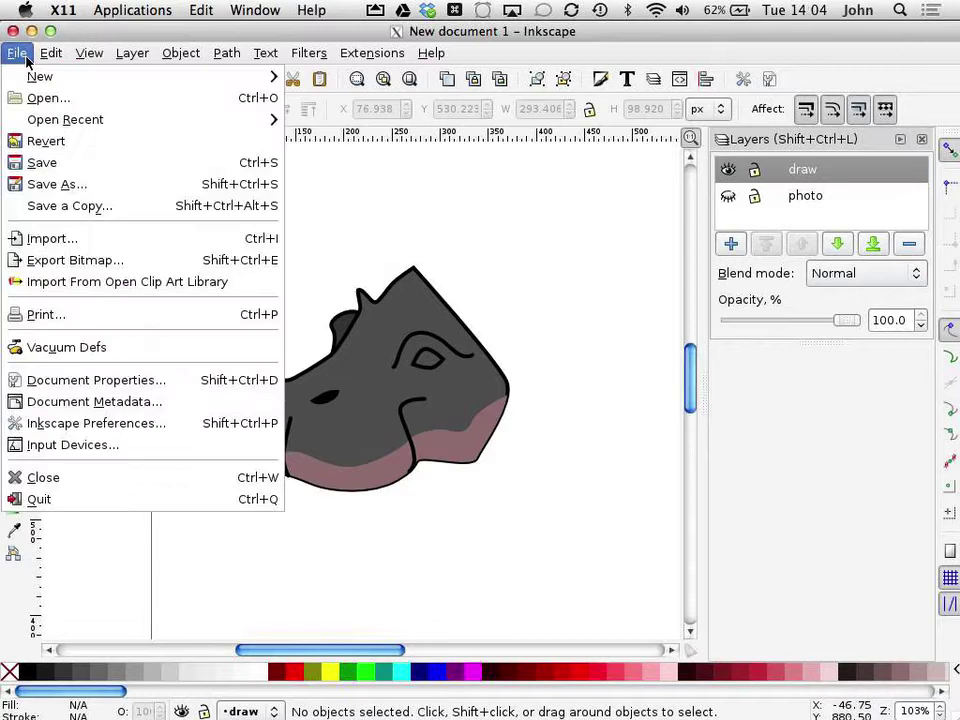
left_click(50, 160)
type("hippo")
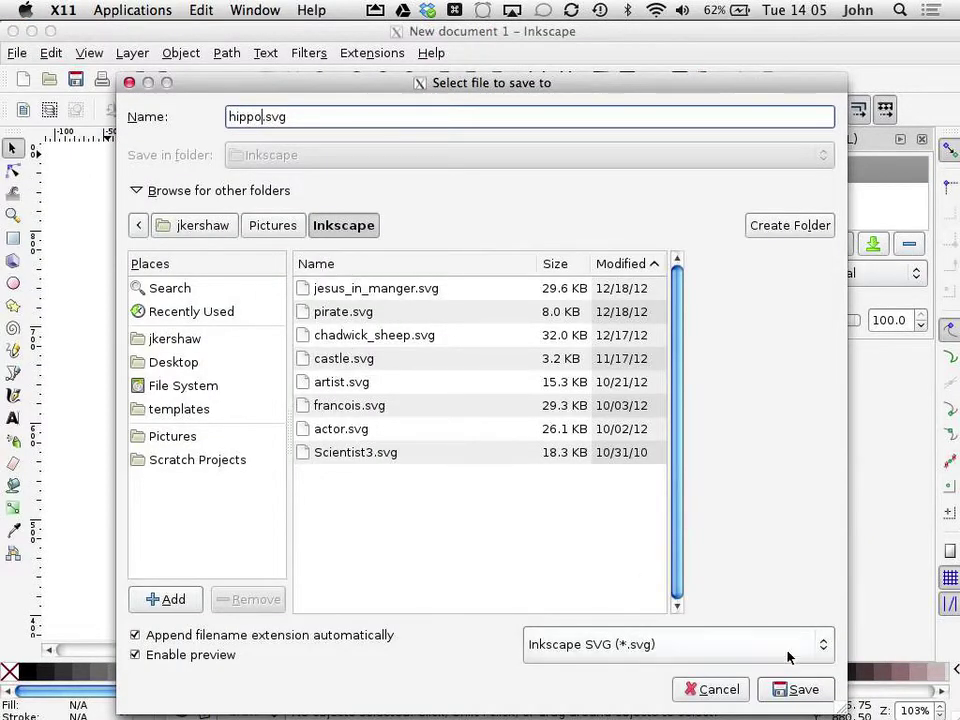
left_click(790, 689)
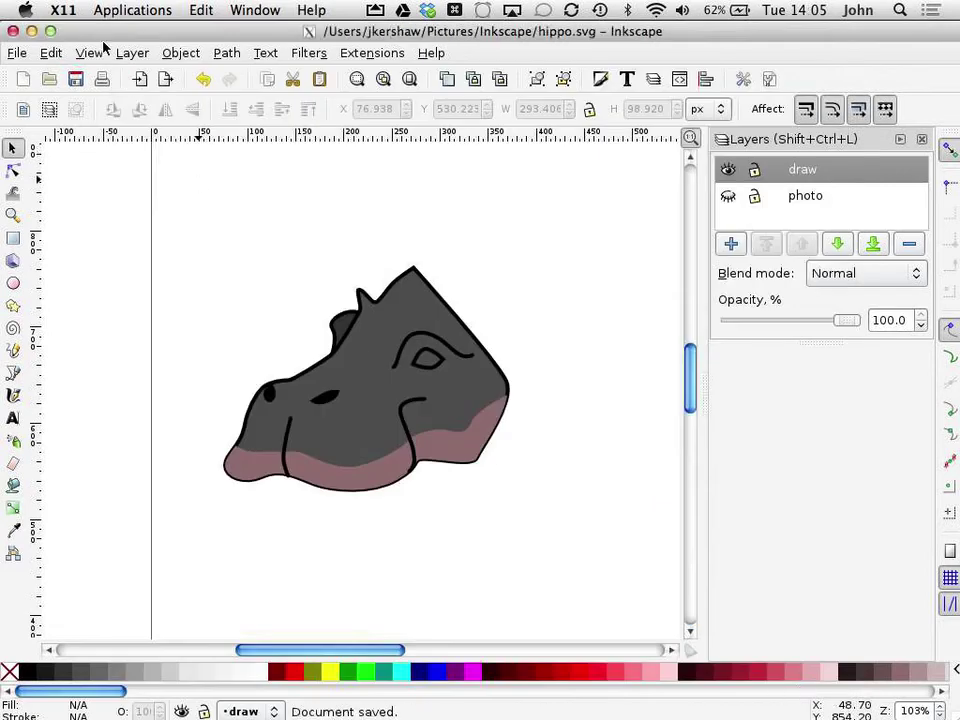
left_click(437, 298)
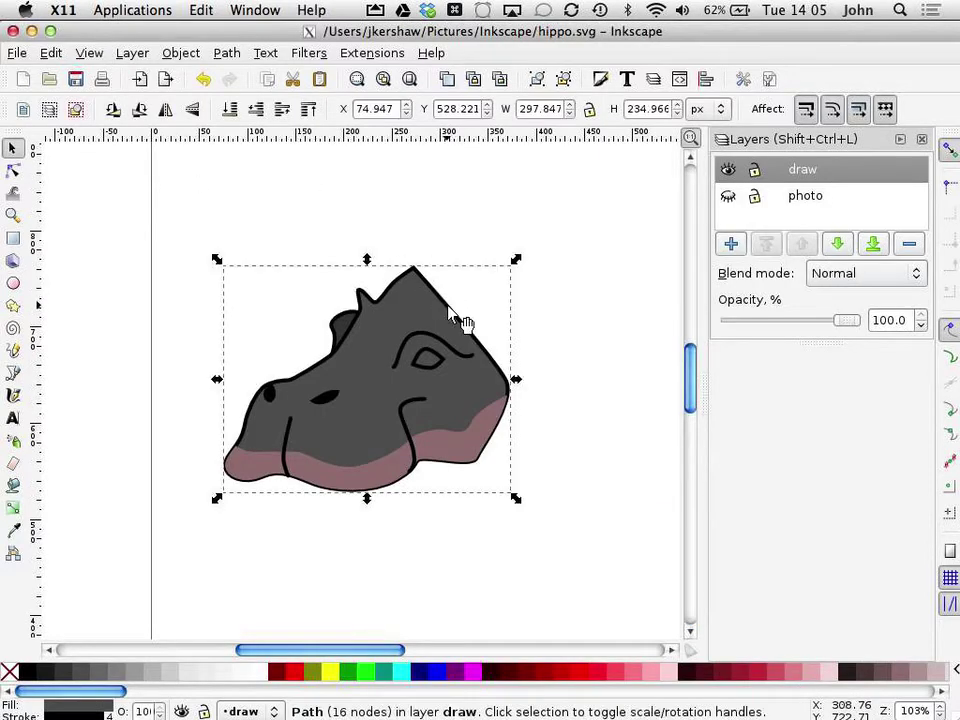
left_click(15, 190)
left_click(15, 171)
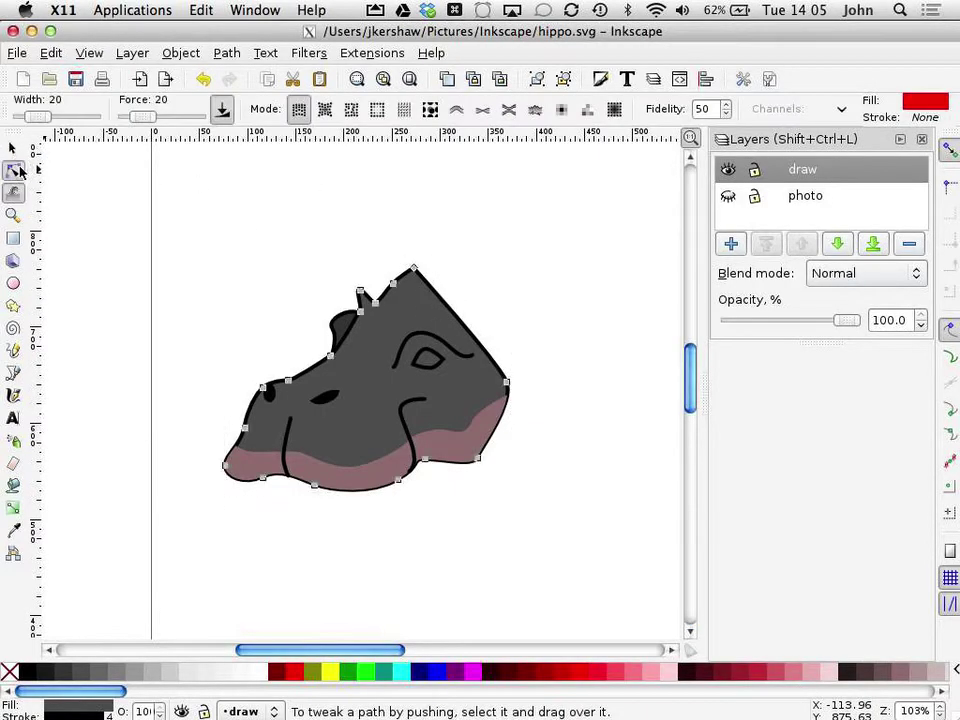
left_click(476, 336)
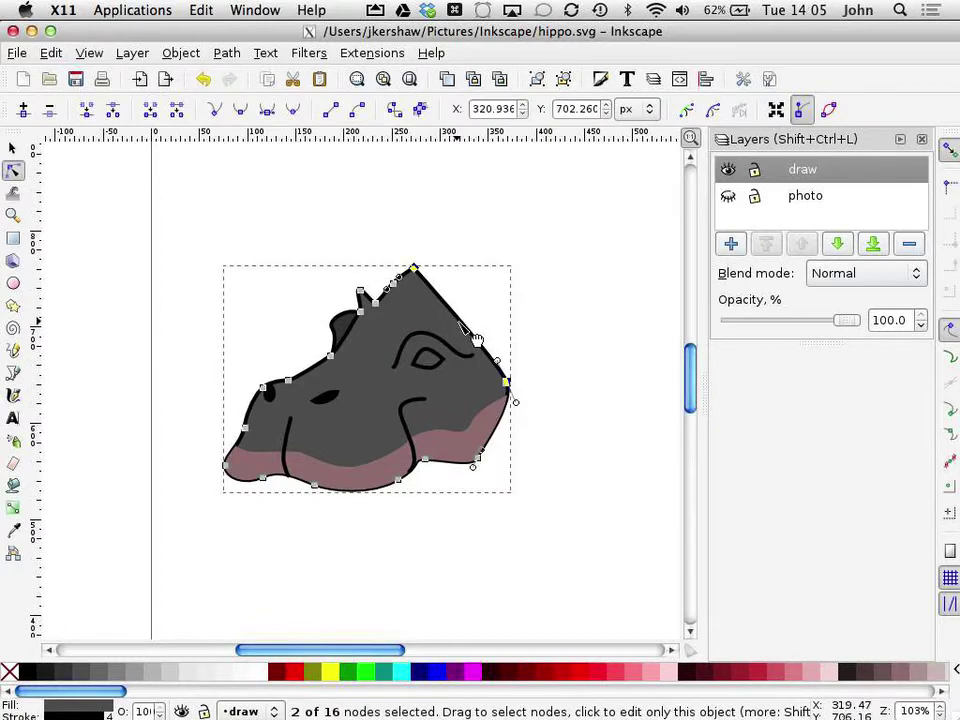
left_click_drag(476, 338, 505, 327)
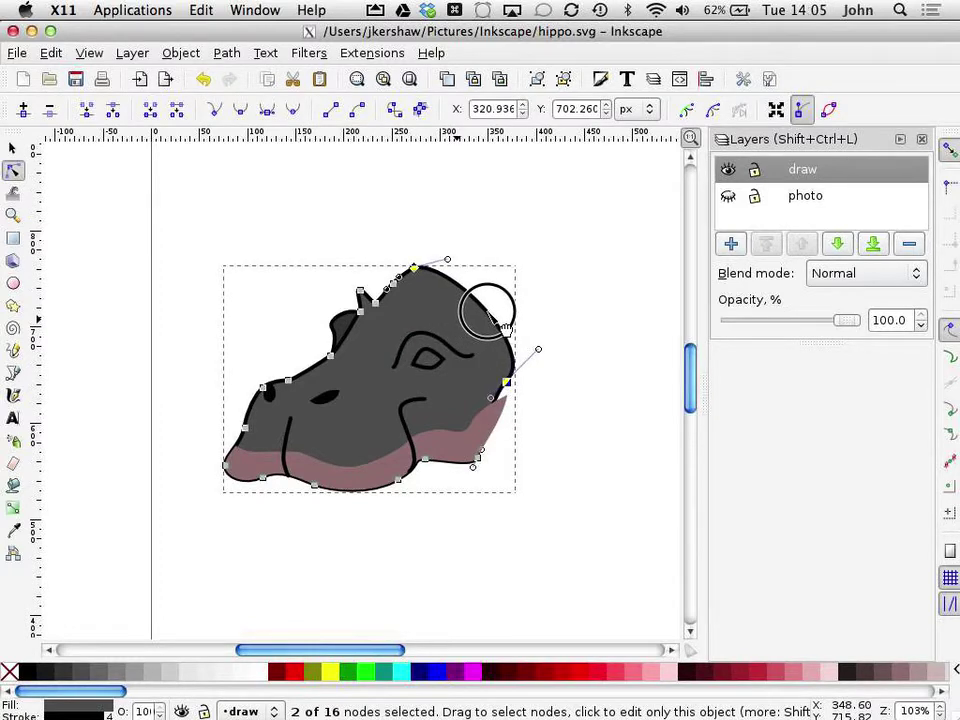
left_click(564, 259)
left_click(581, 356)
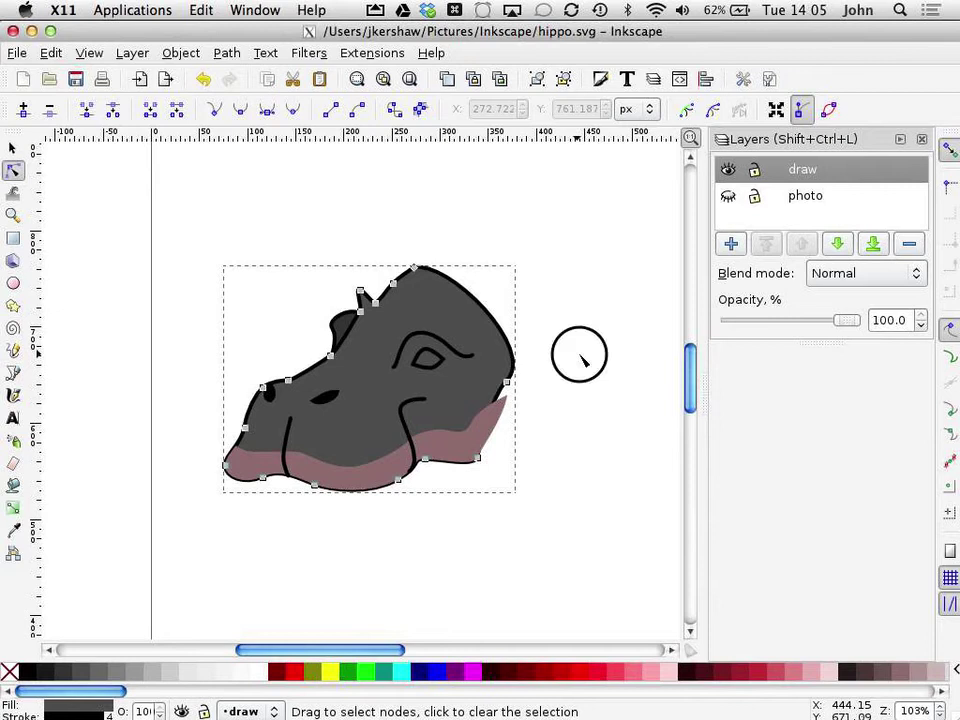
left_click(503, 428)
left_click_drag(509, 399, 496, 401)
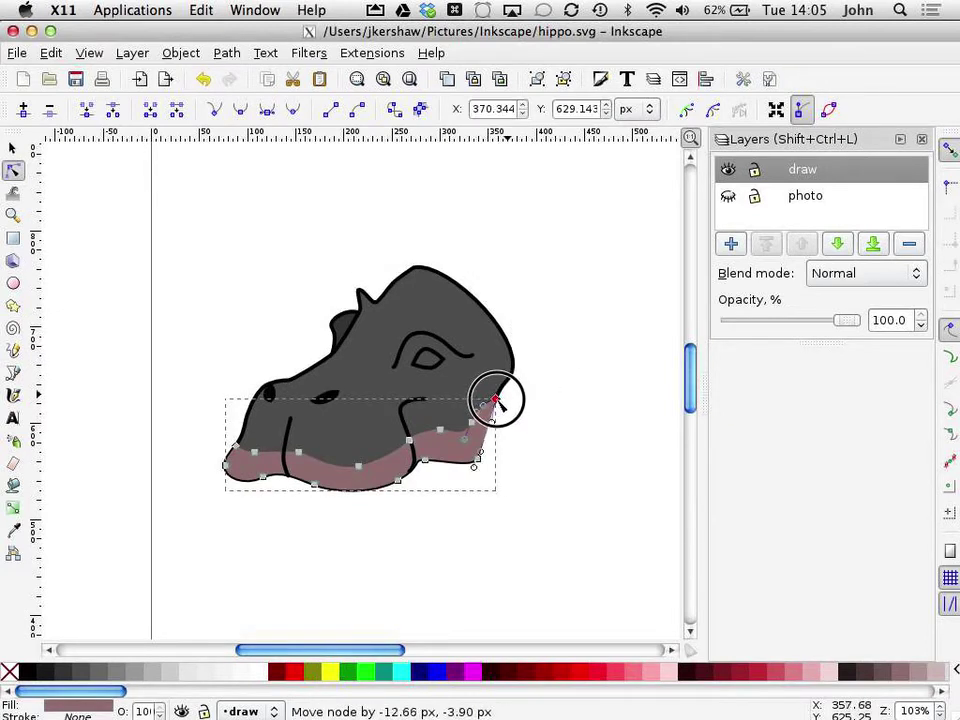
left_click(557, 444)
left_click(585, 539)
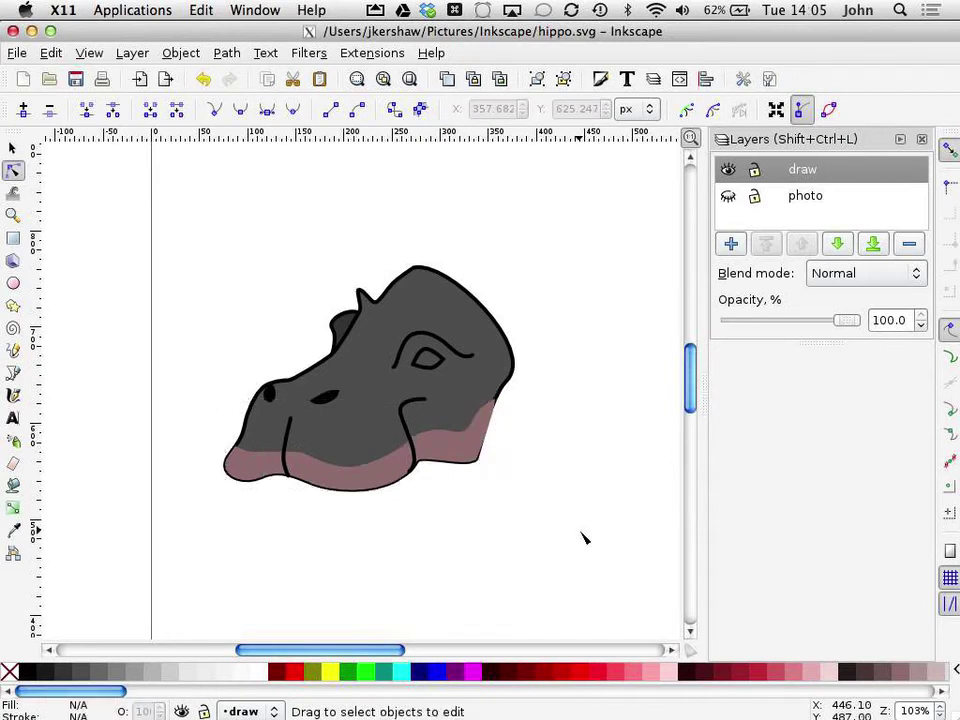
key("ctrl+z")
key("ctrl+z")
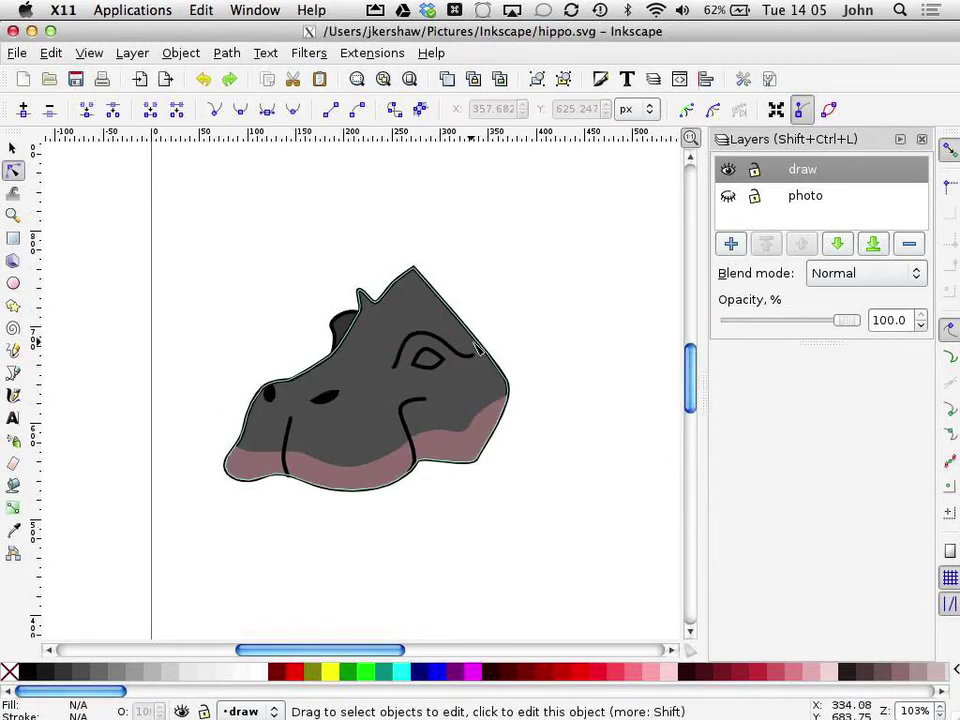
left_click(488, 358)
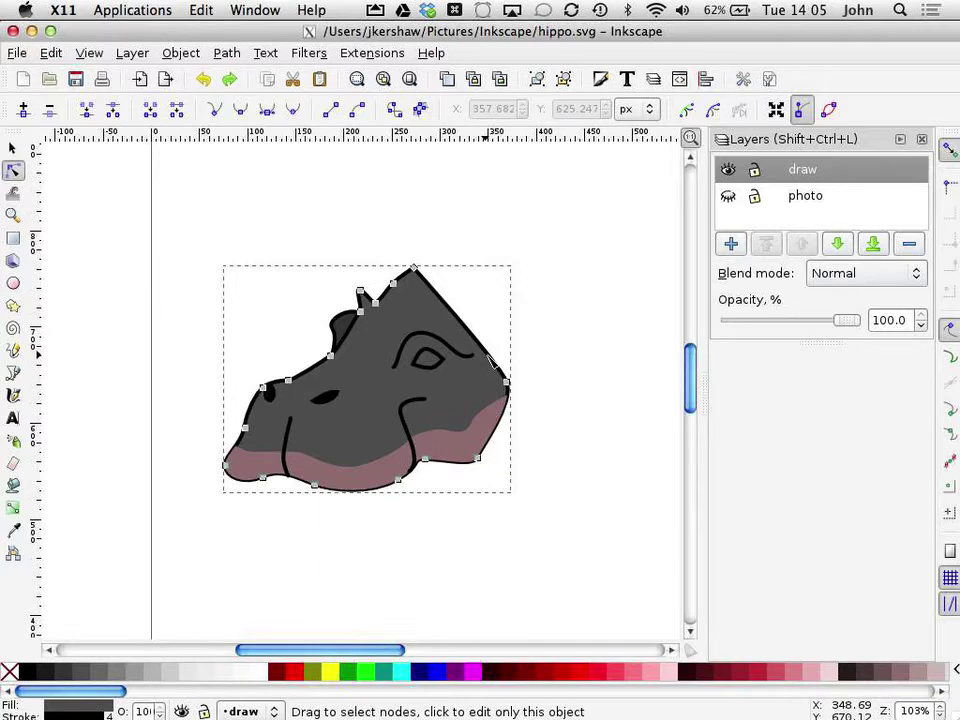
left_click(489, 352, "shift")
left_click(510, 375)
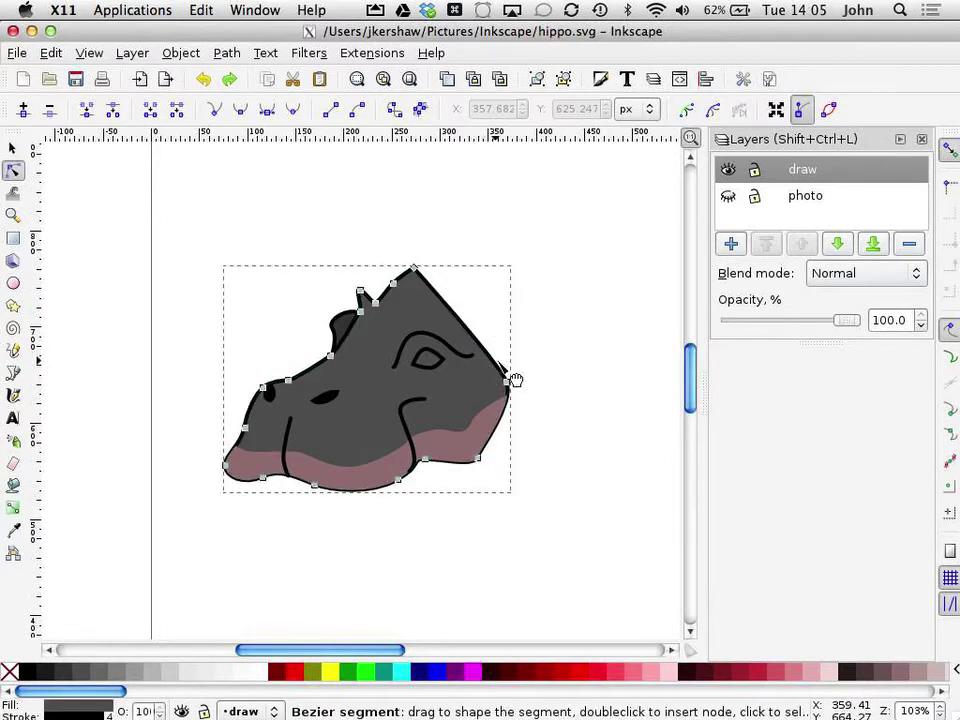
left_click(549, 356)
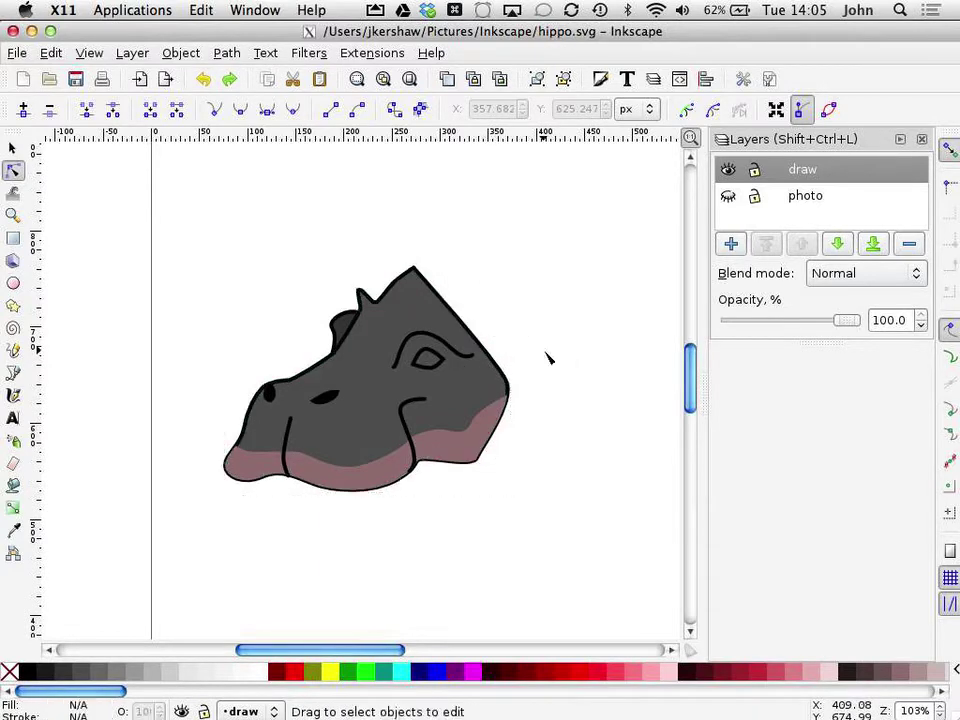
Step: Export the drawing area as hippo.png at 45 × 35 px
left_click(17, 54)
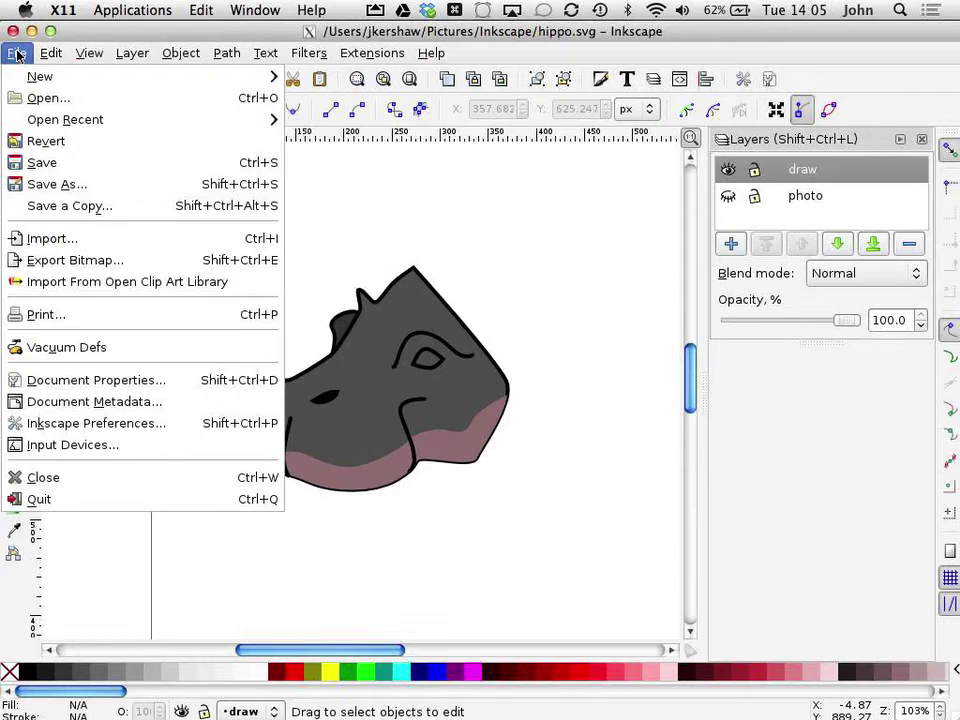
left_click(60, 262)
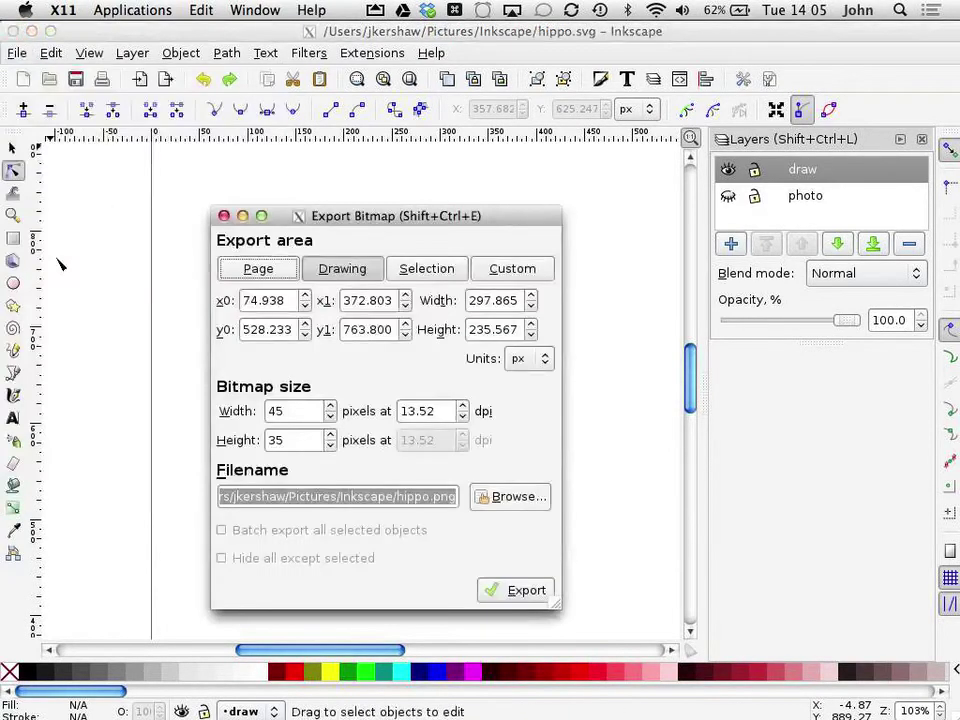
left_click(262, 272)
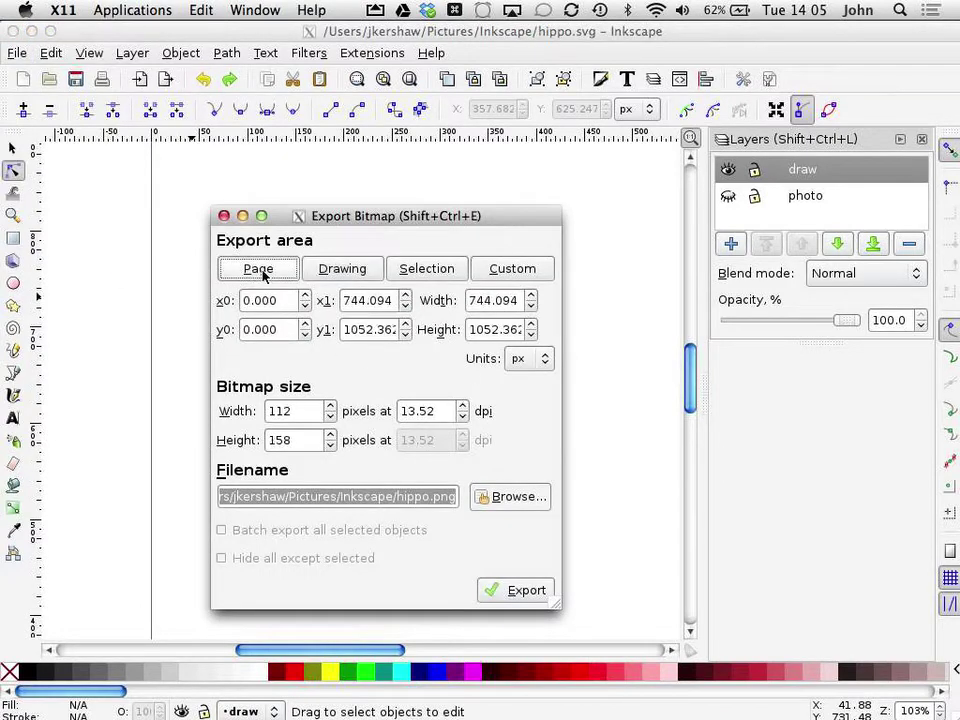
left_click(330, 268)
left_click(455, 270)
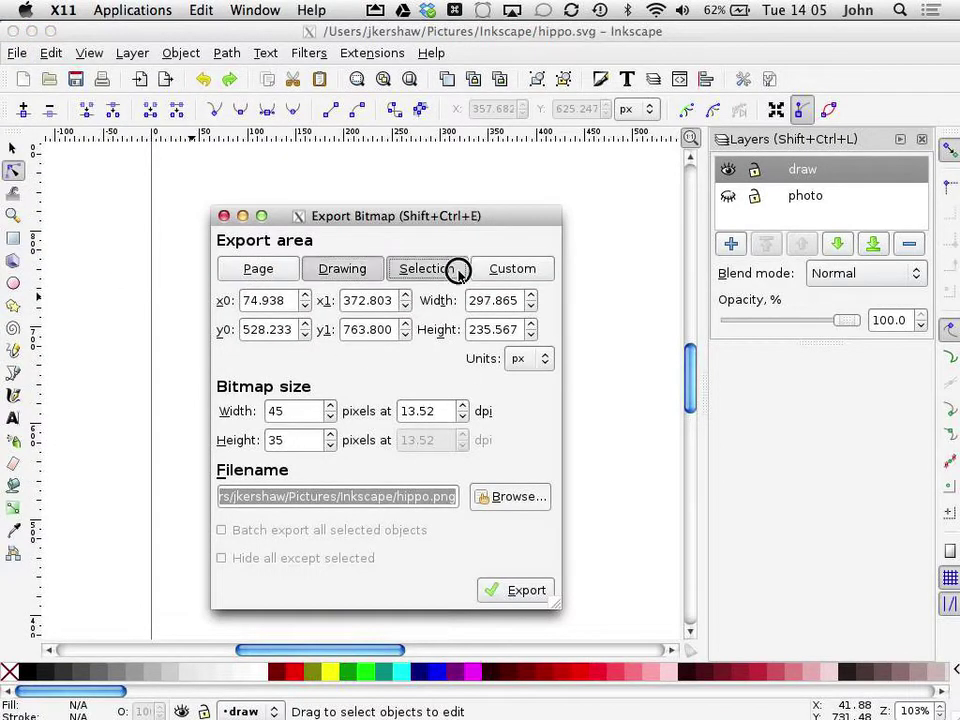
left_click(508, 270)
left_click(321, 279)
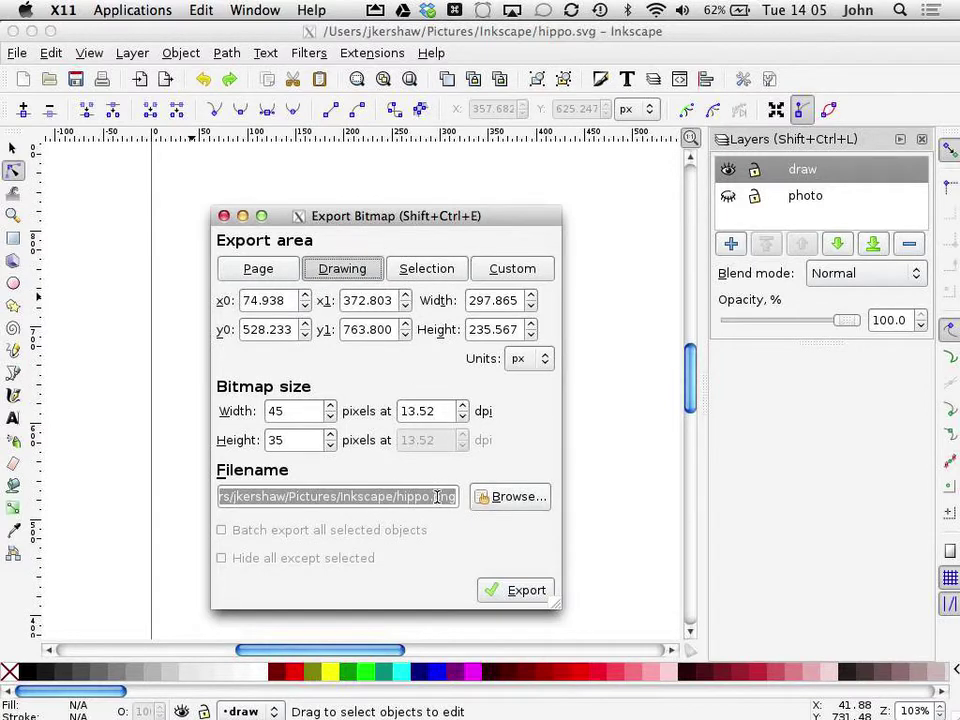
left_click(512, 594)
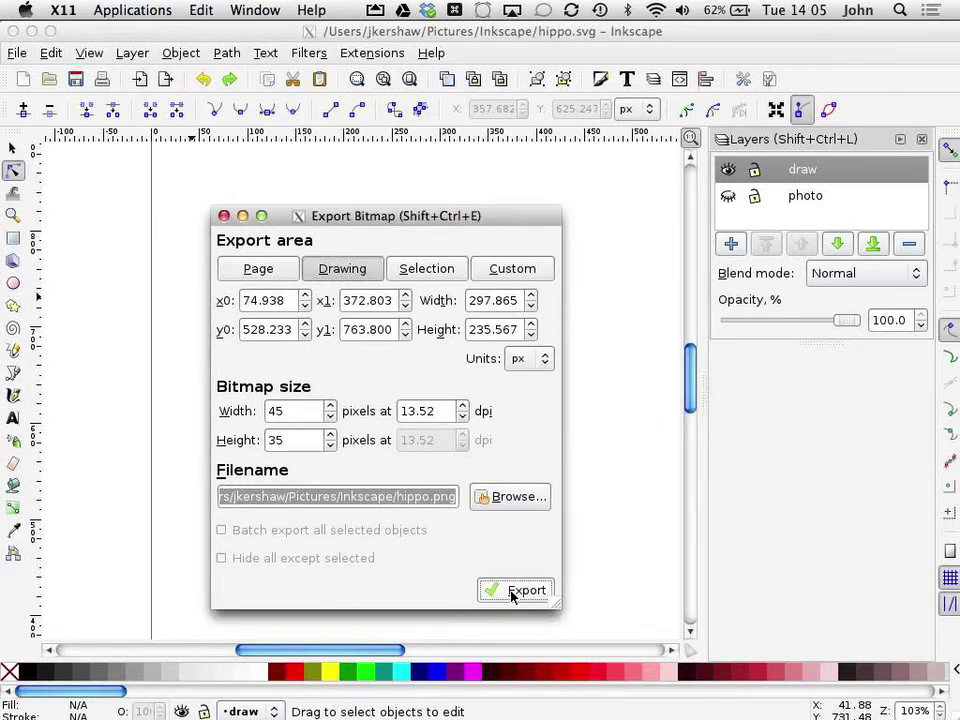
Step: In Chrome, load the school site's /2018 page and follow the Y56 Inkscape & Web Test link
key("super+Tab")
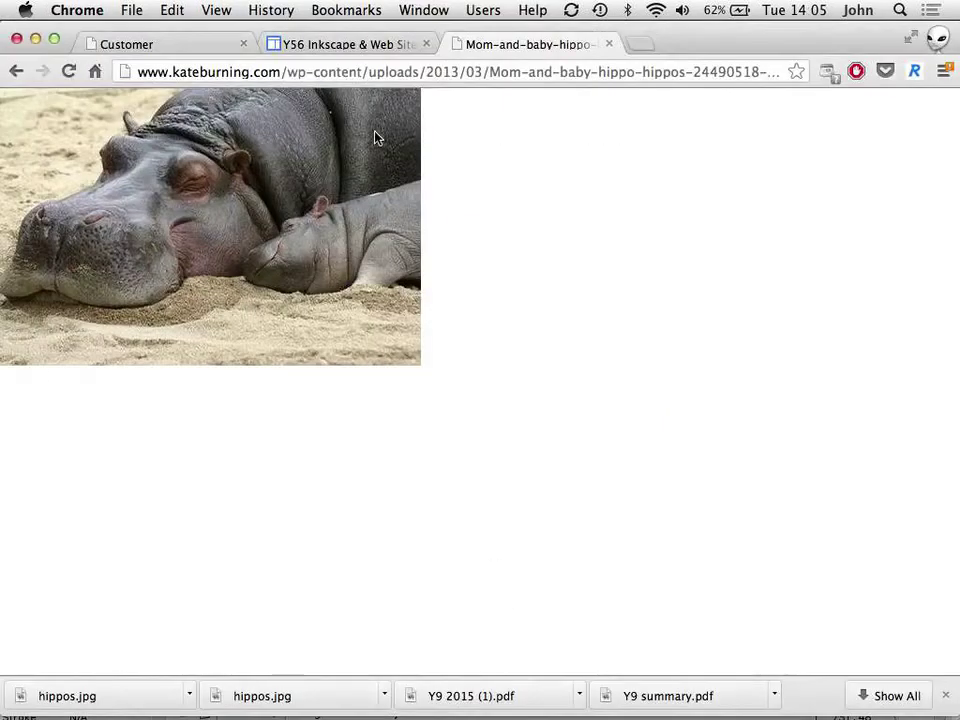
key("super+l")
type("mrk.bxs.org.uk")
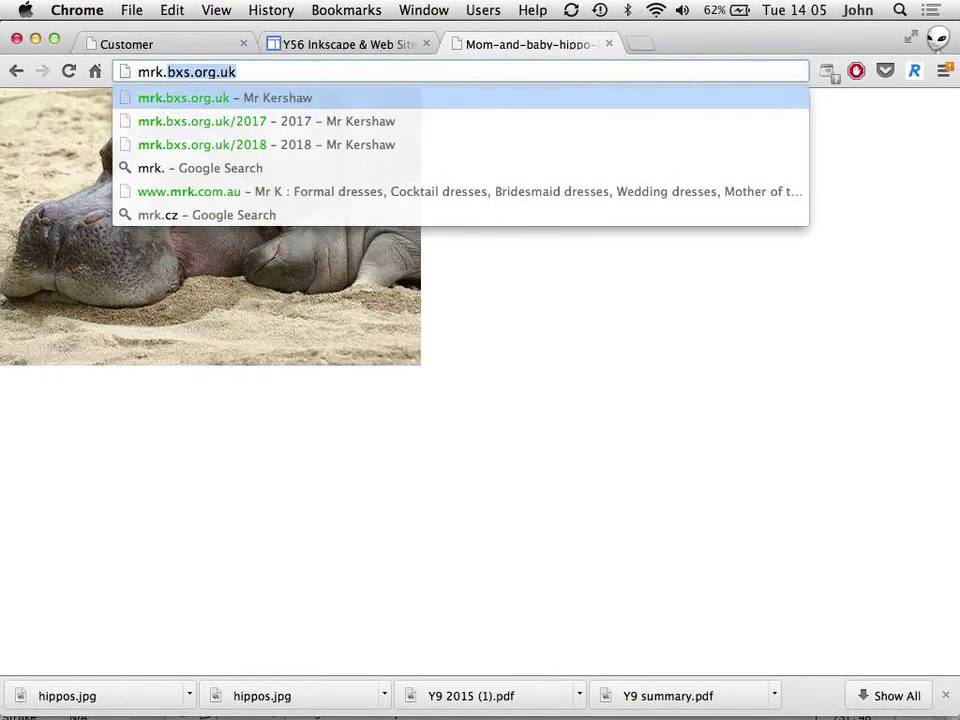
key("Right")
type(".")
key("BackSpace")
type("/20")
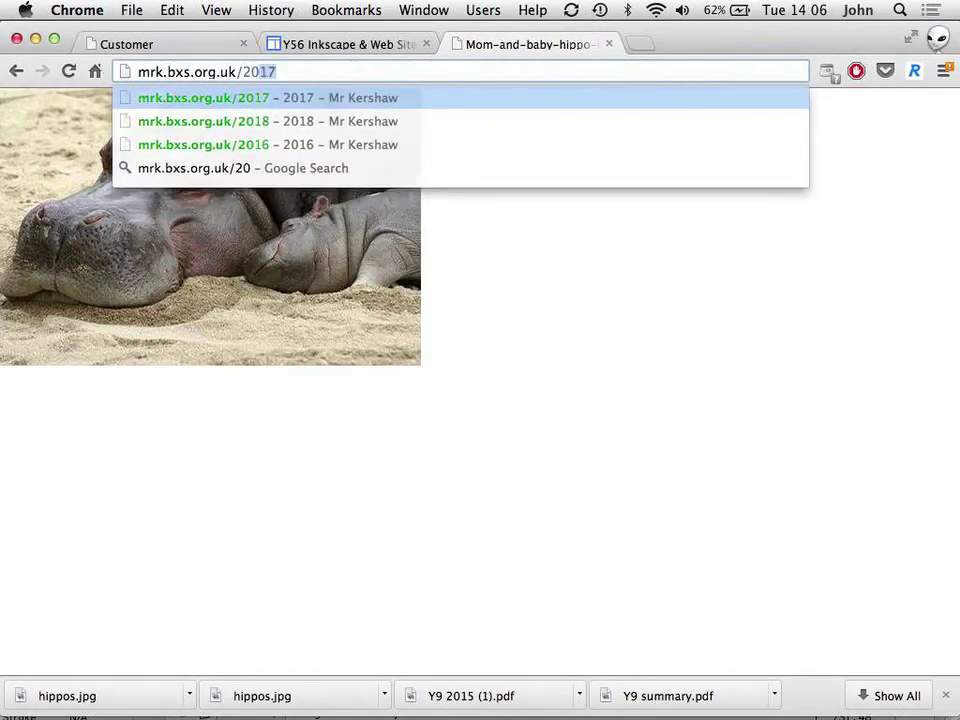
key("Down")
key("Return")
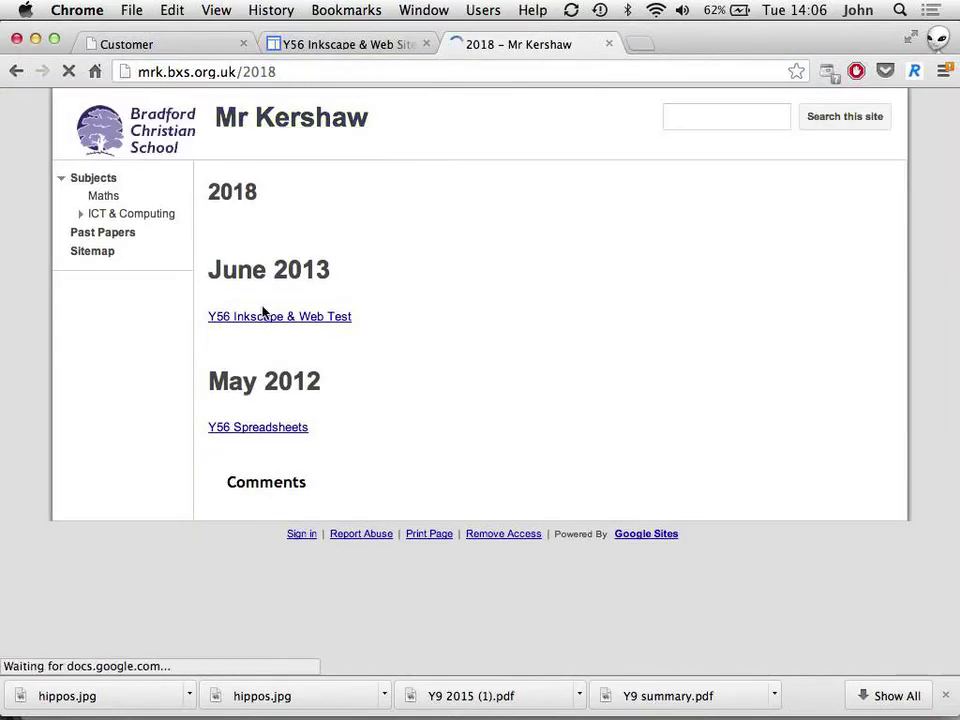
left_click(263, 317)
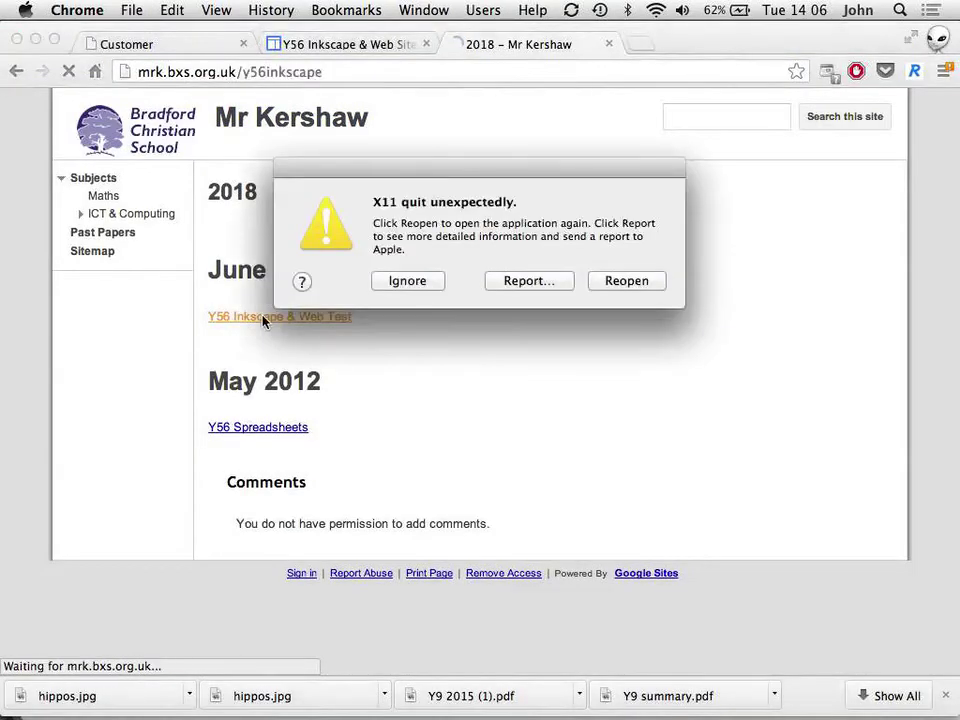
Step: Dismiss the X11 crash message, sign in to the site, and start editing the task page
left_click(441, 282)
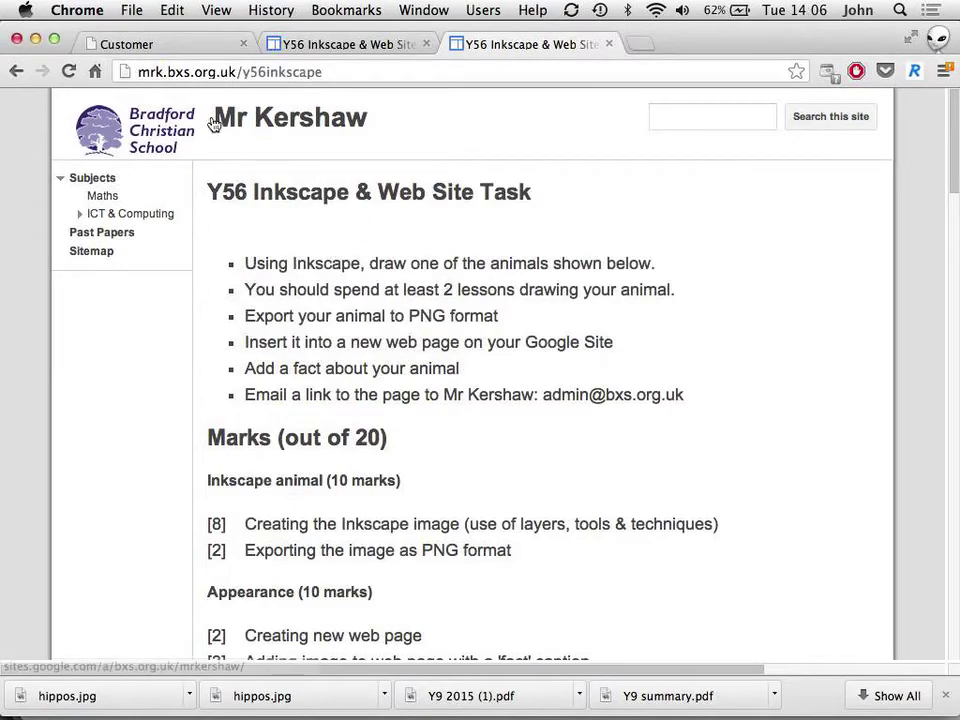
scroll(512, 135, "down", 1)
scroll(512, 133, "down", 2)
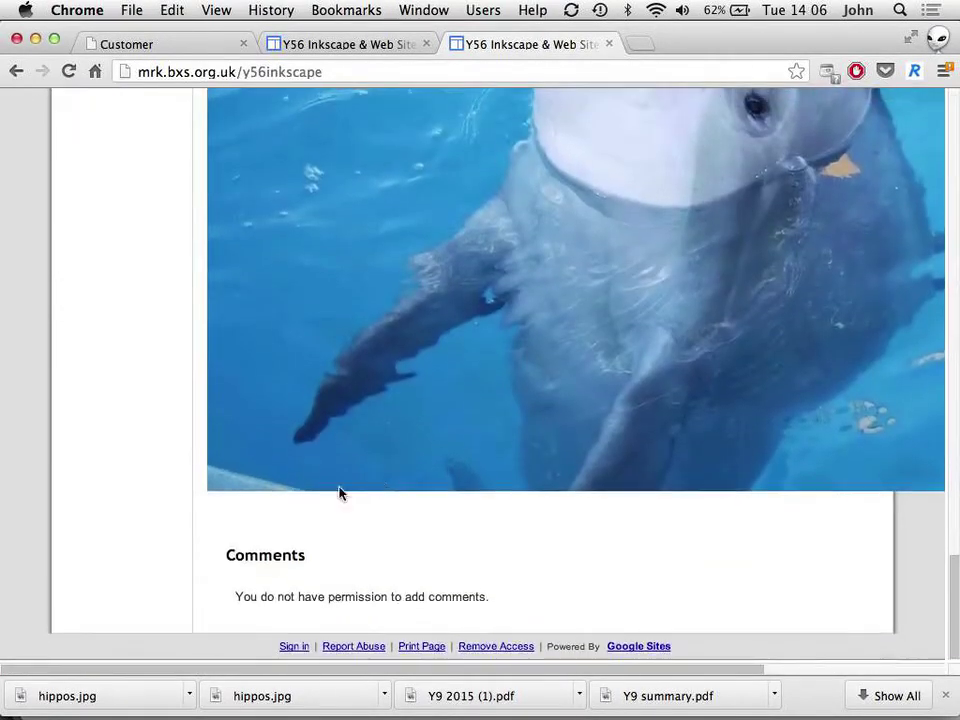
left_click(294, 649)
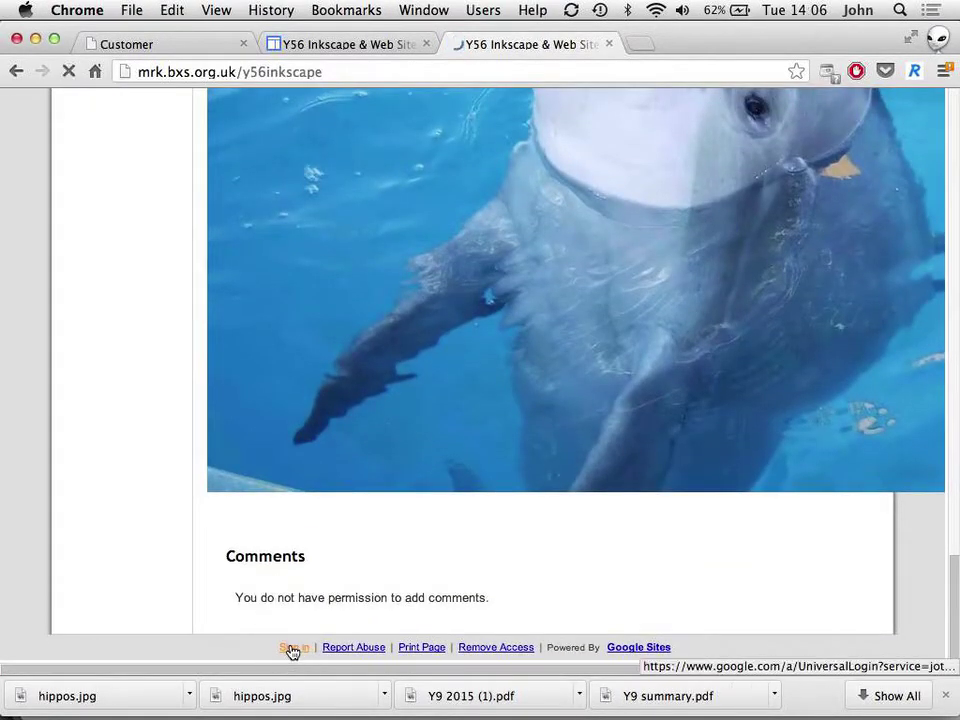
left_click(293, 648)
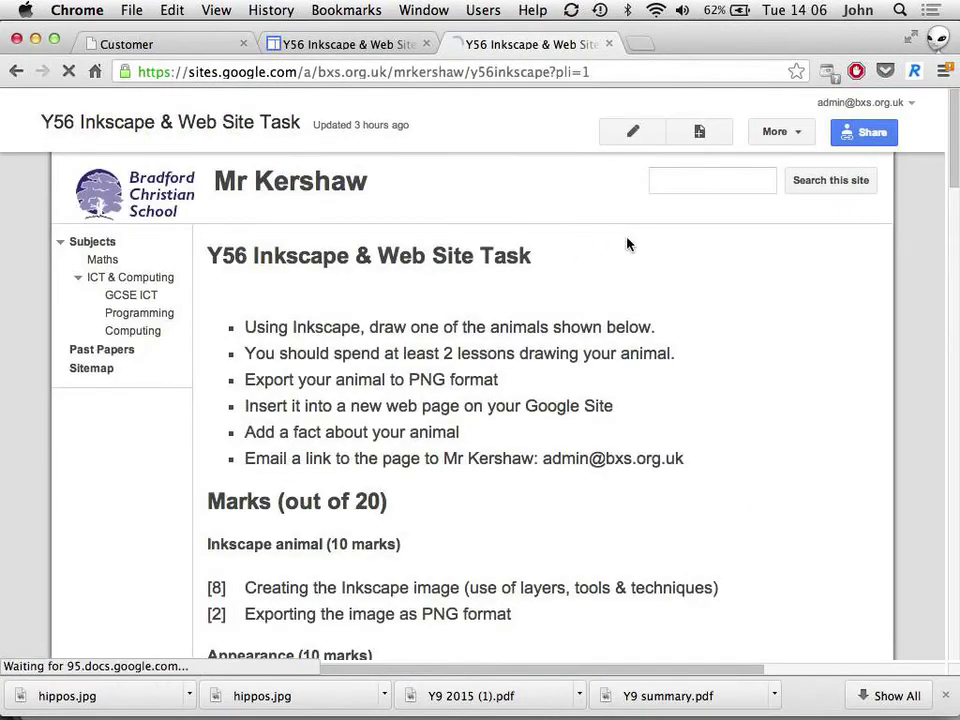
left_click(638, 131)
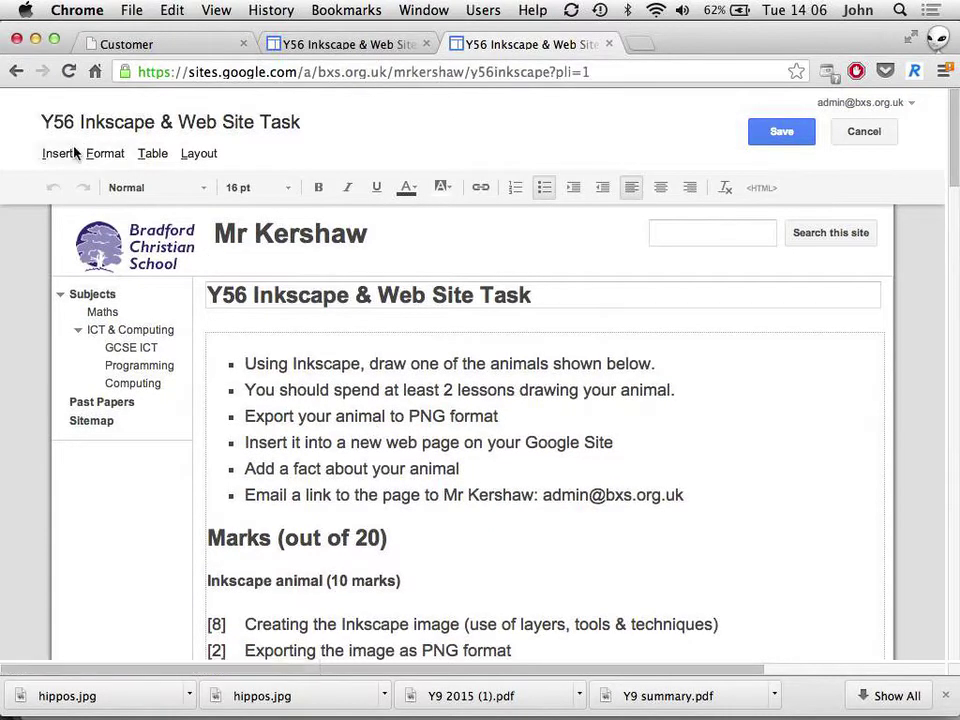
Step: Choose Insert > Image and bring up the file picker for uploading
left_click(62, 153)
left_click(86, 223)
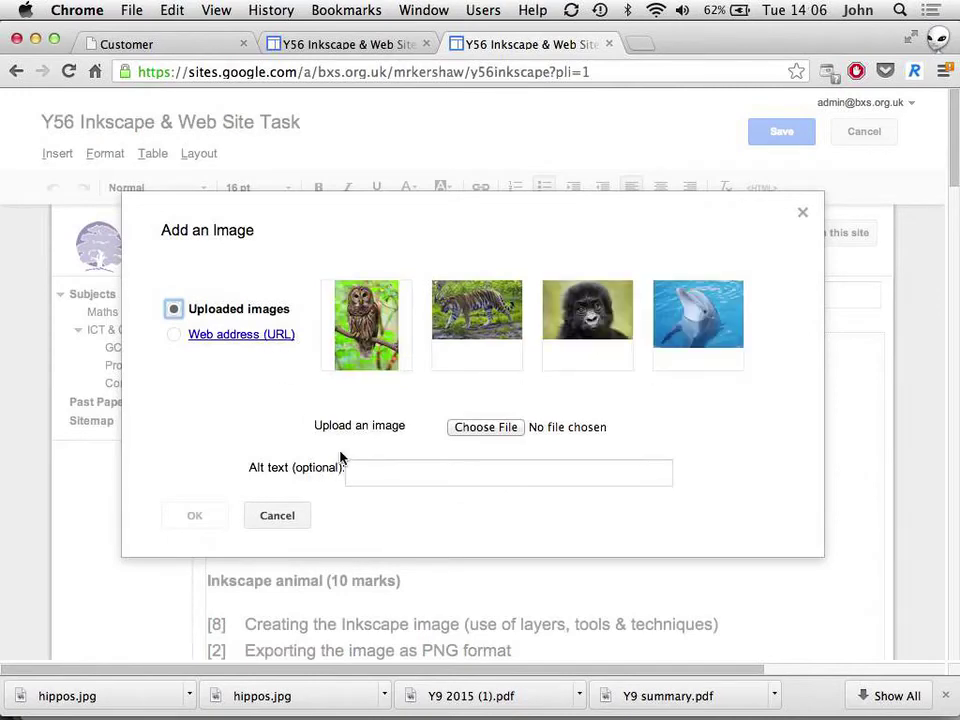
left_click(504, 426)
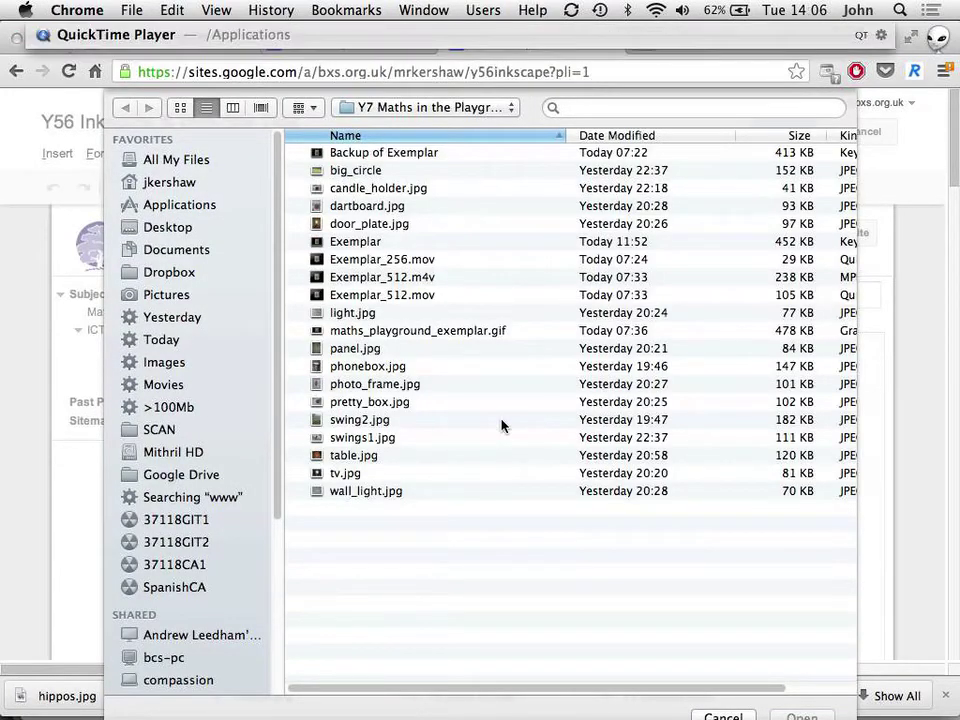
key("Down")
key("Down")
key("Down")
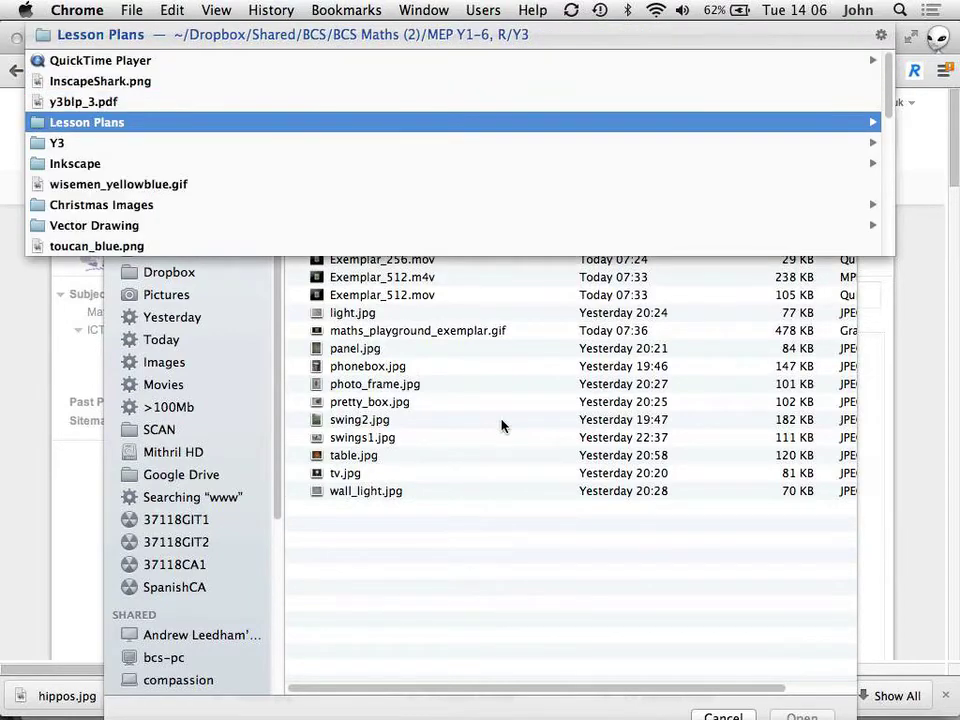
key("Return")
Step: Upload hippo.png from the Pictures > Inkscape folder
left_click(145, 295)
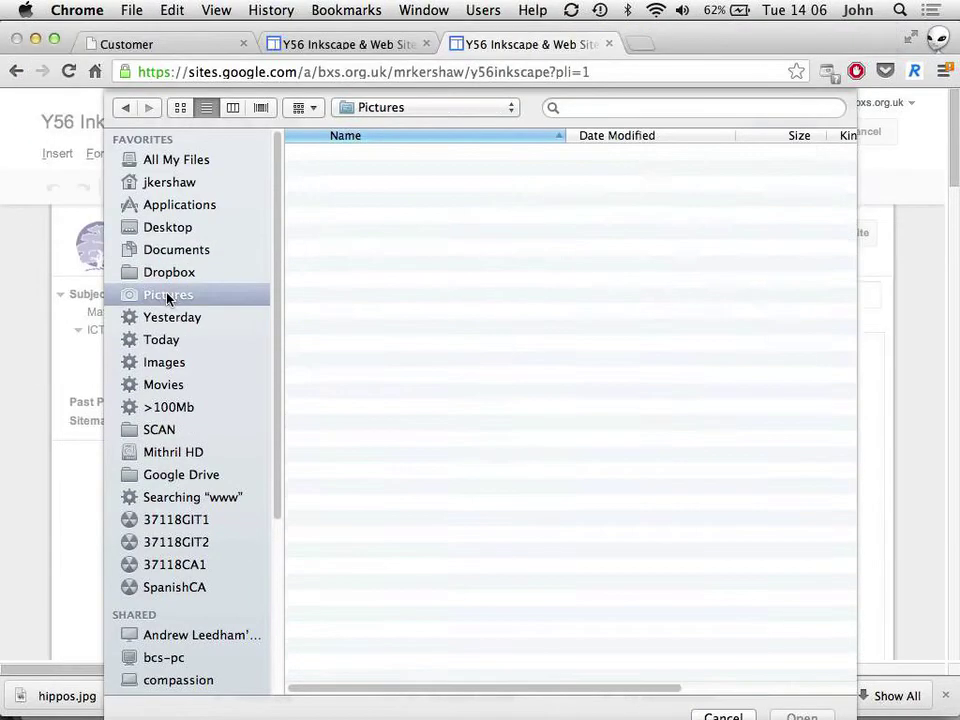
scroll(370, 583, "down", 15)
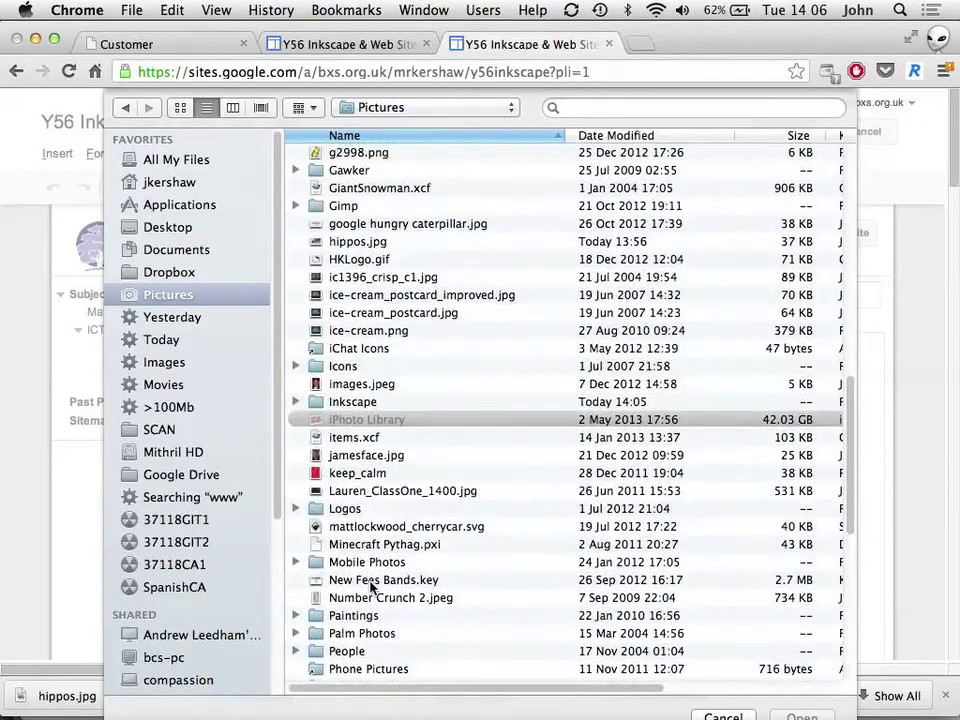
scroll(372, 587, "down", 10)
scroll(371, 570, "up", 5)
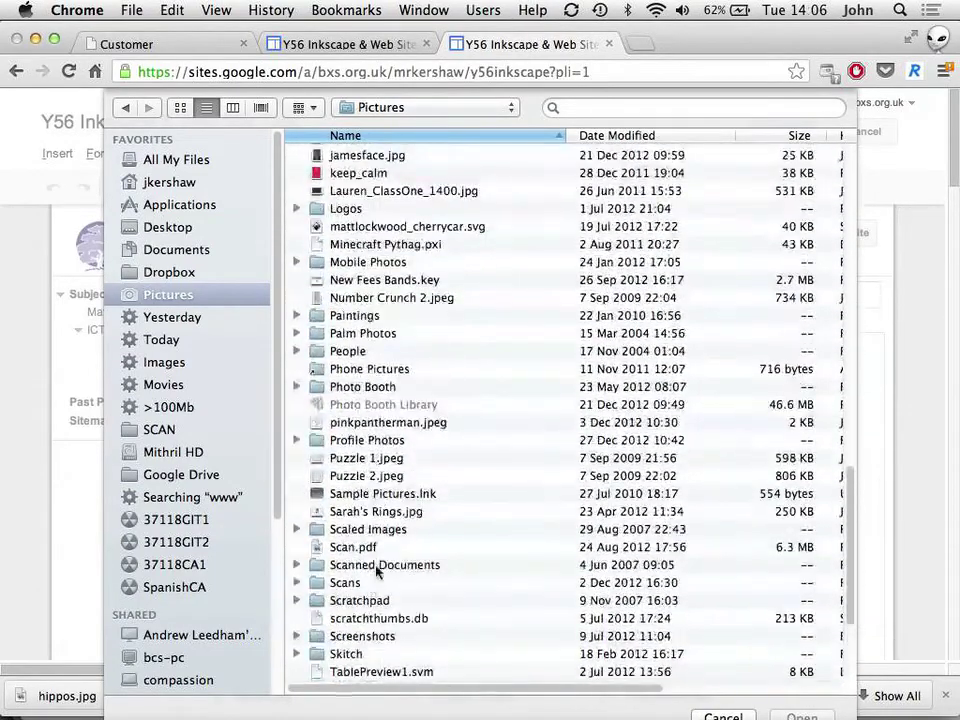
left_click(612, 135)
scroll(523, 197, "up", 2)
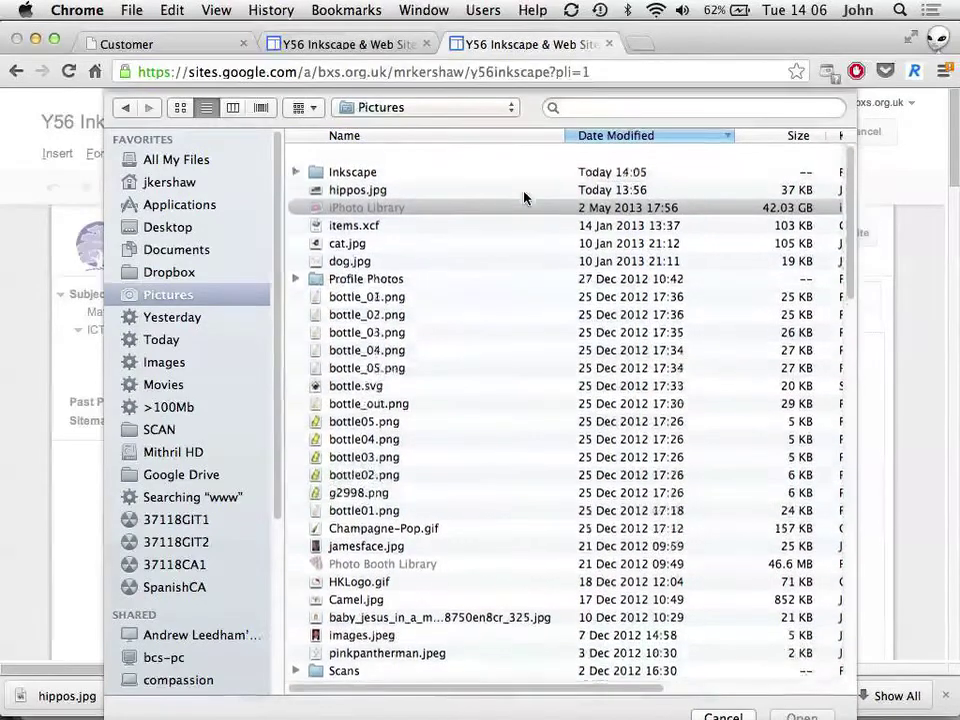
left_click(320, 172)
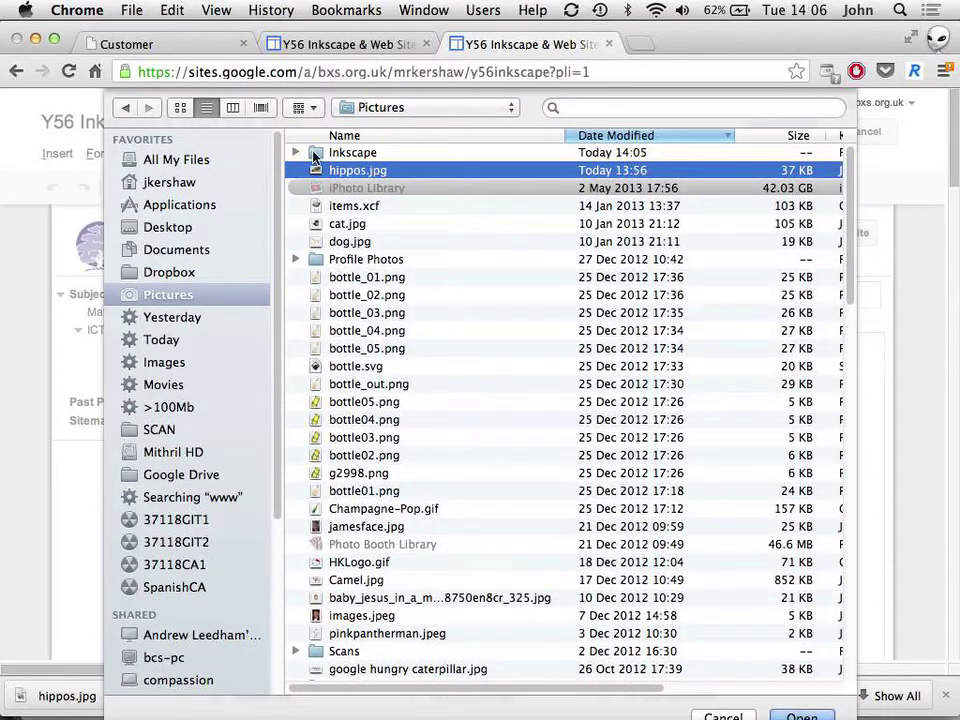
double_click(312, 153)
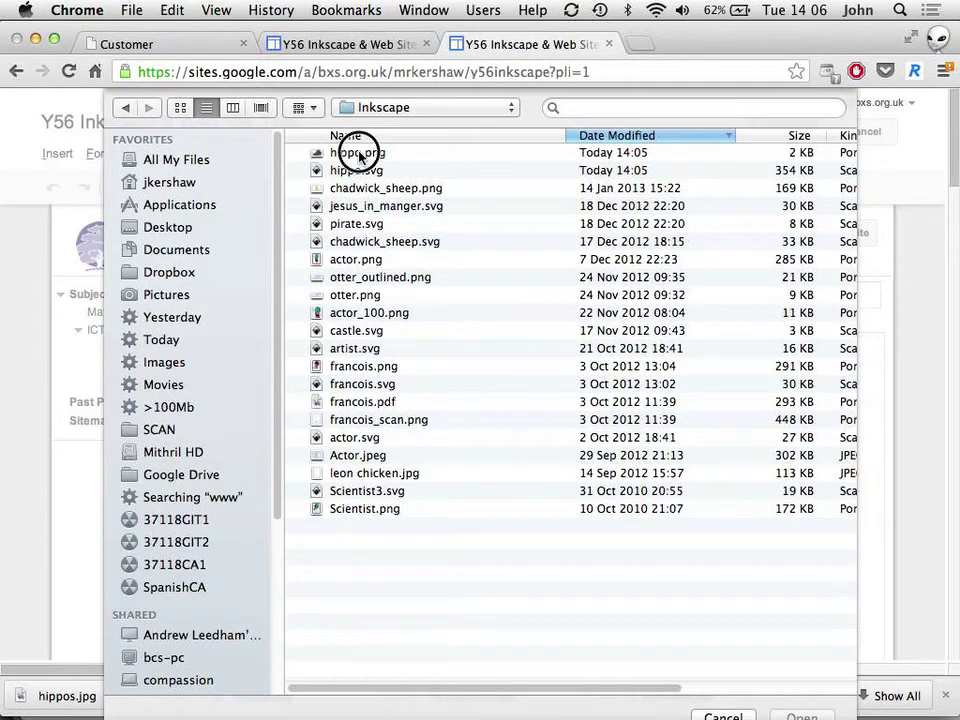
left_click(360, 153)
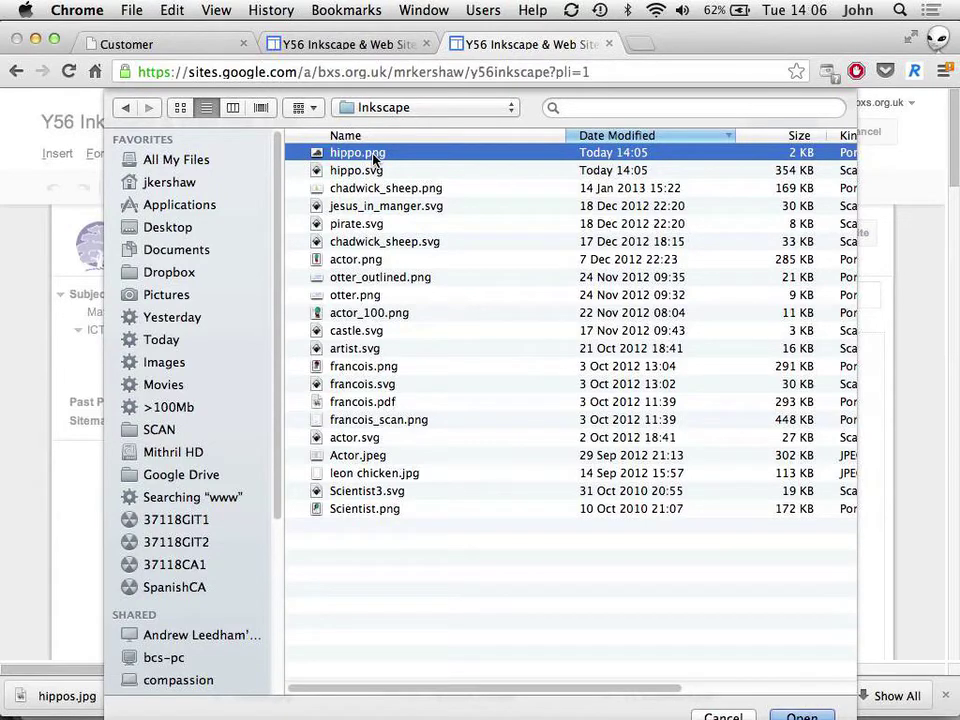
left_click(344, 172)
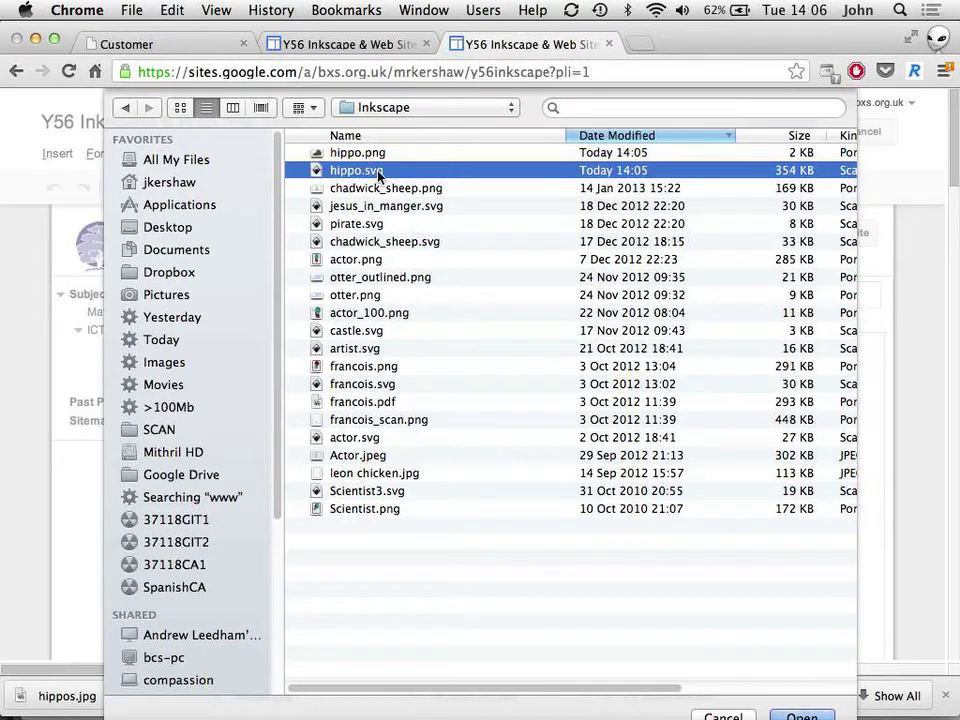
left_click(339, 154)
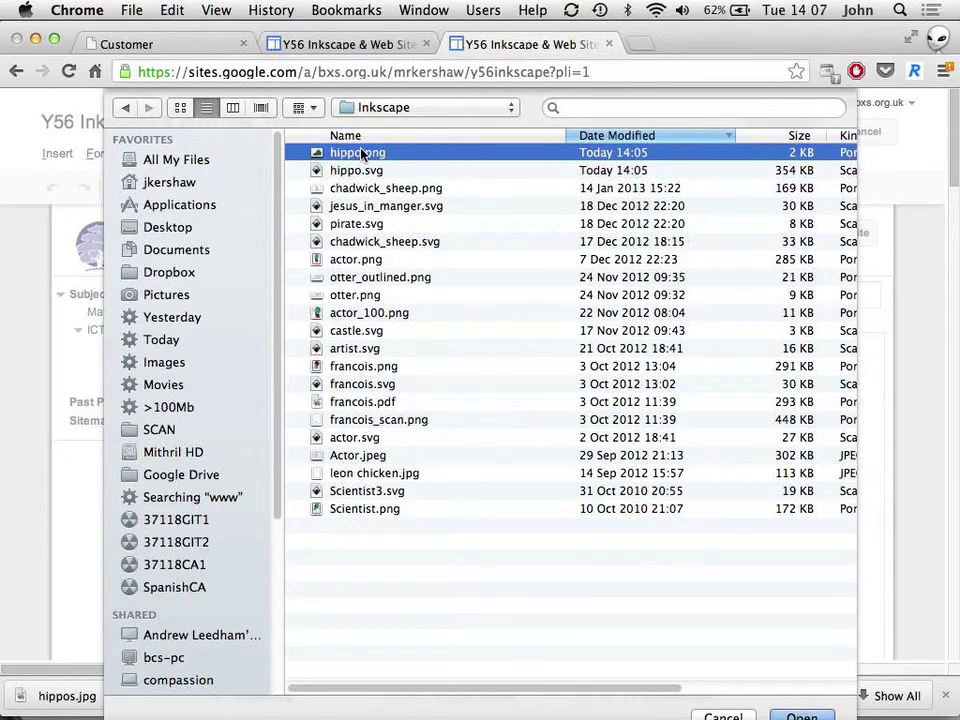
double_click(341, 154)
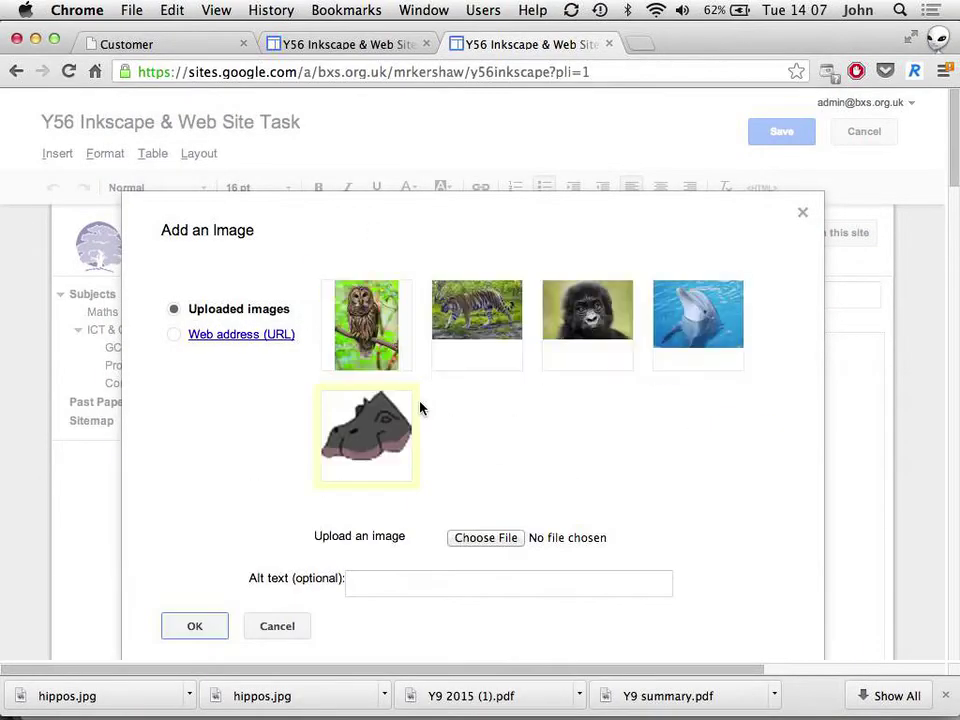
Step: Insert the hippo image with text wrap on and right alignment
left_click(198, 625)
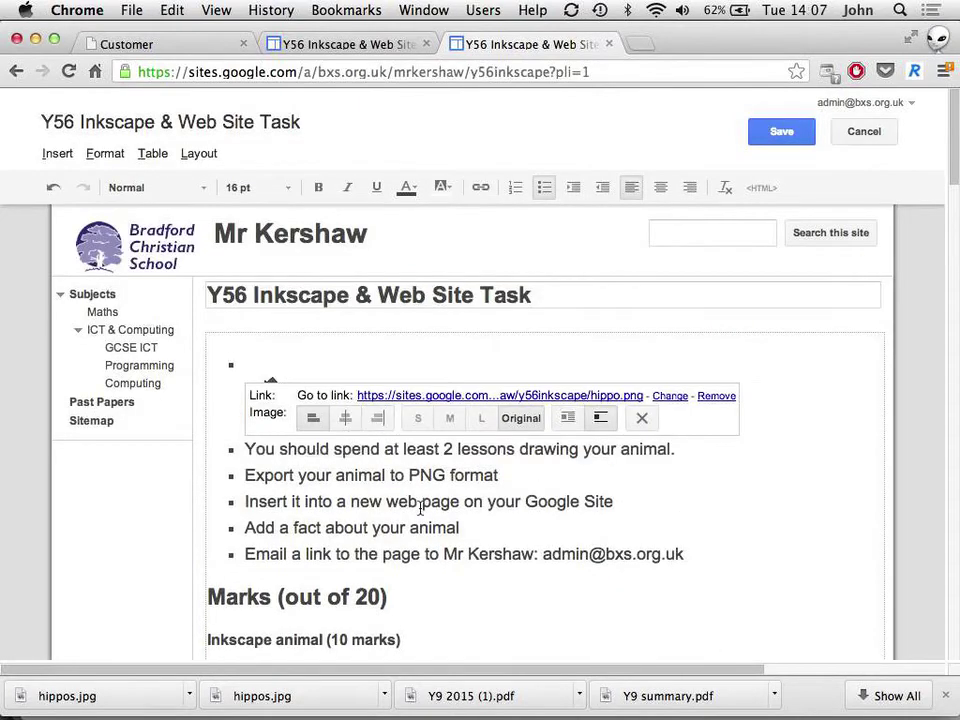
left_click(421, 503)
left_click(266, 392)
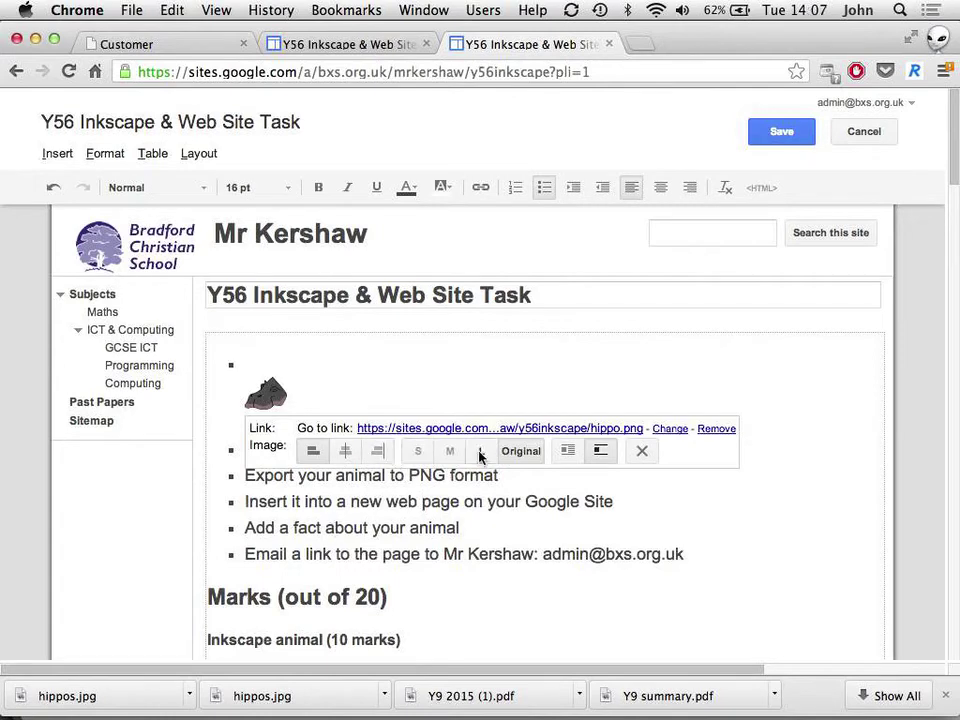
left_click(568, 451)
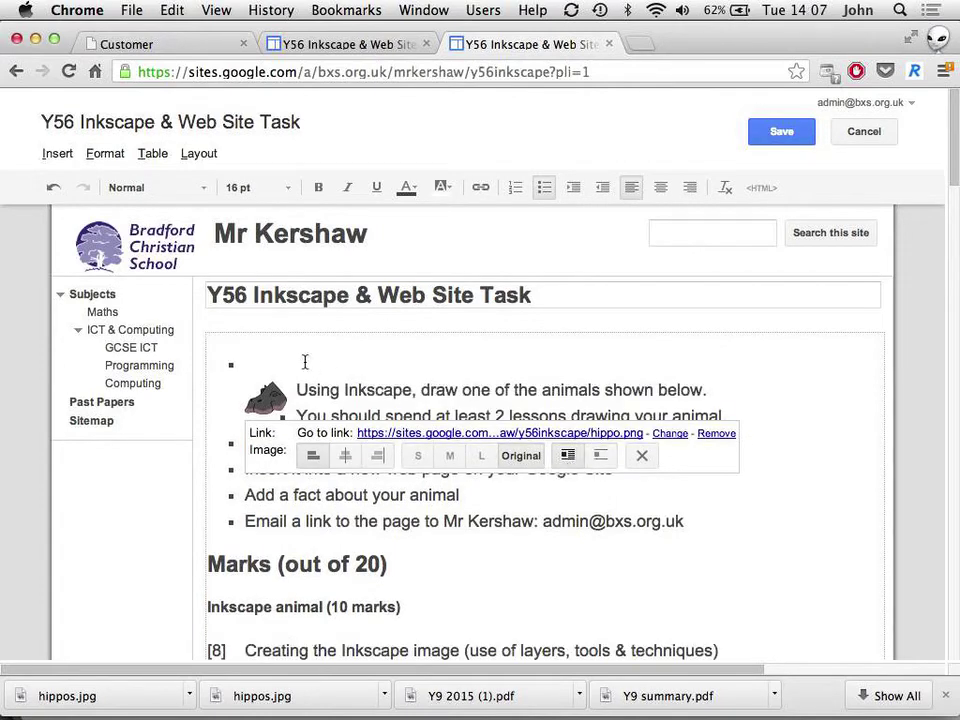
left_click(377, 455)
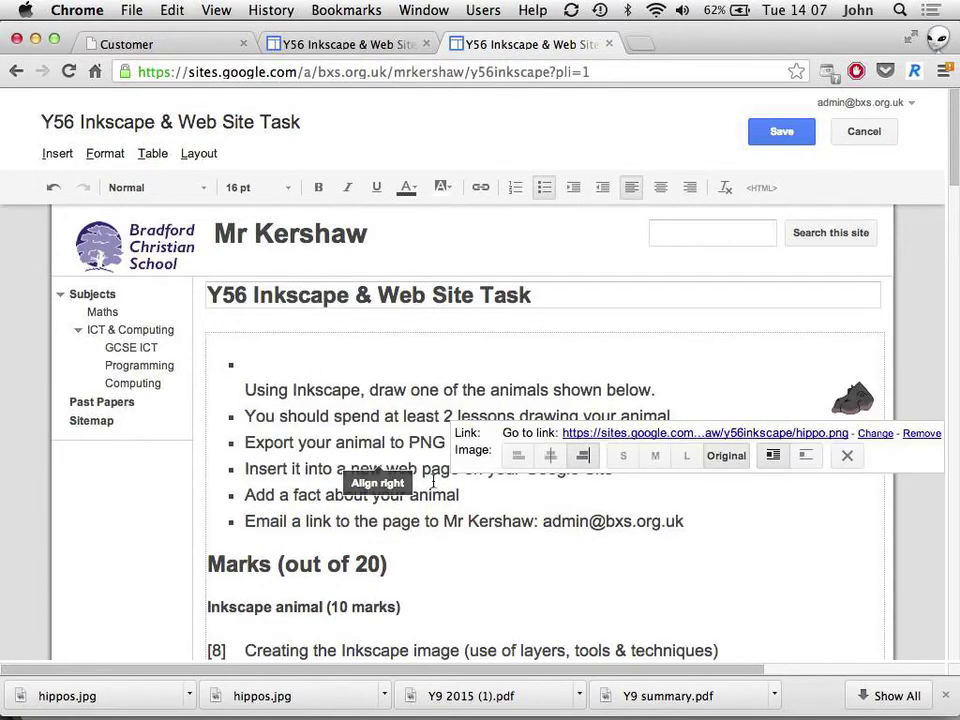
left_click(592, 522)
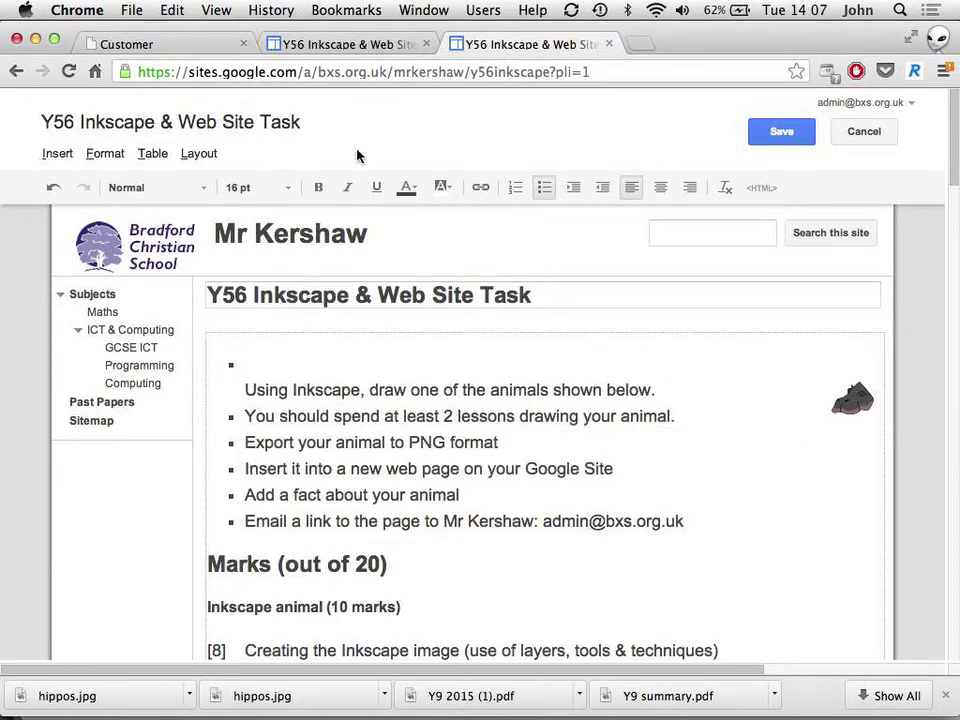
Step: Bring the browser back to the front and open a new tab
key("super+Tab")
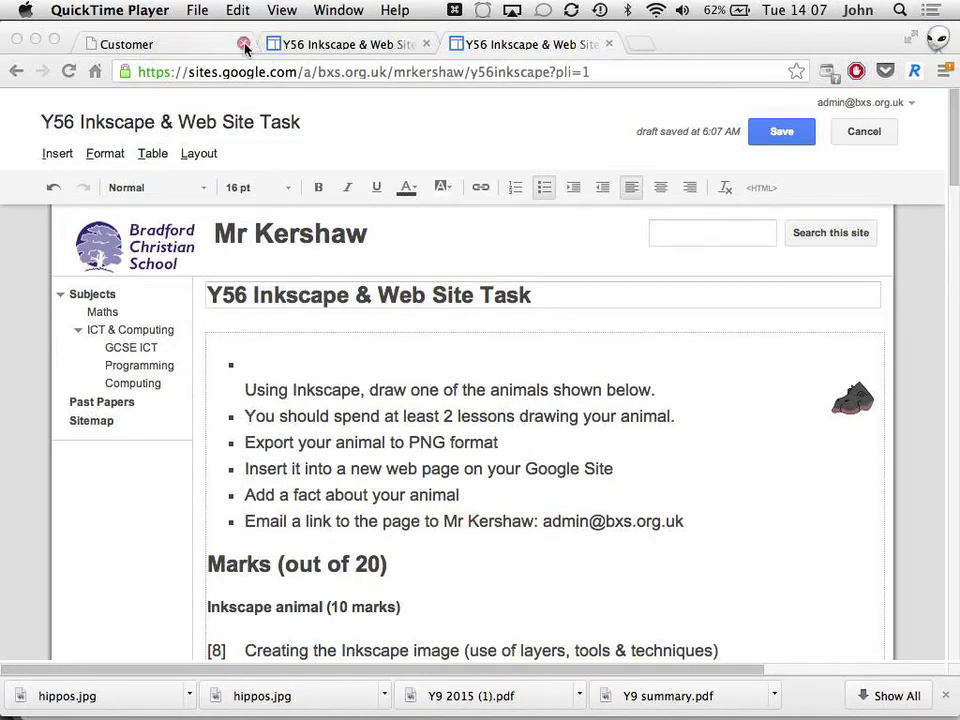
left_click_drag(758, 42, 754, 43)
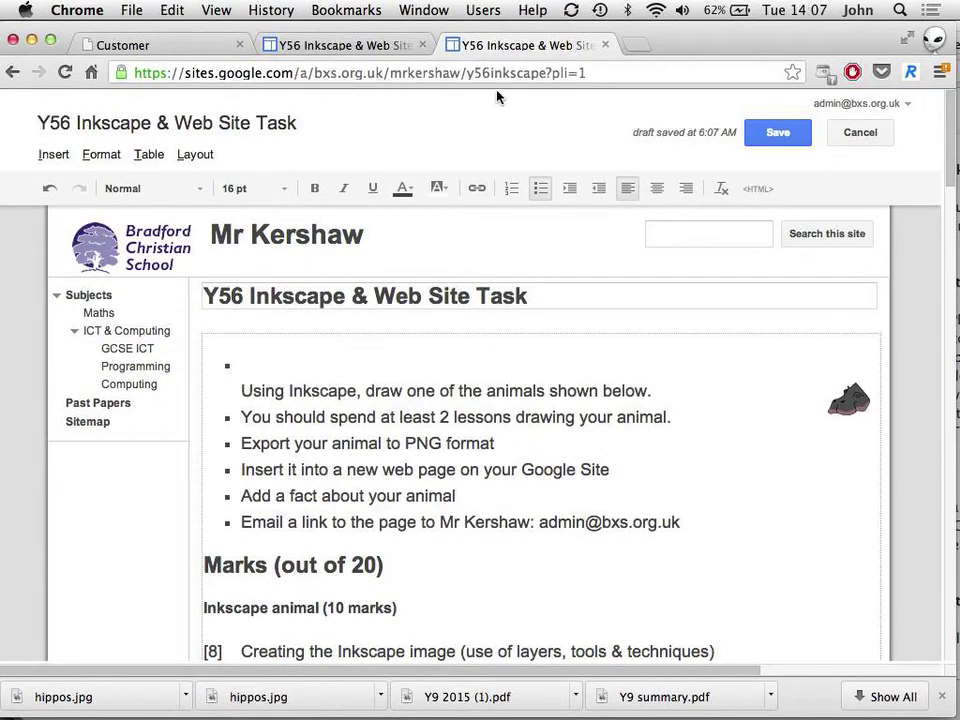
key("super+t")
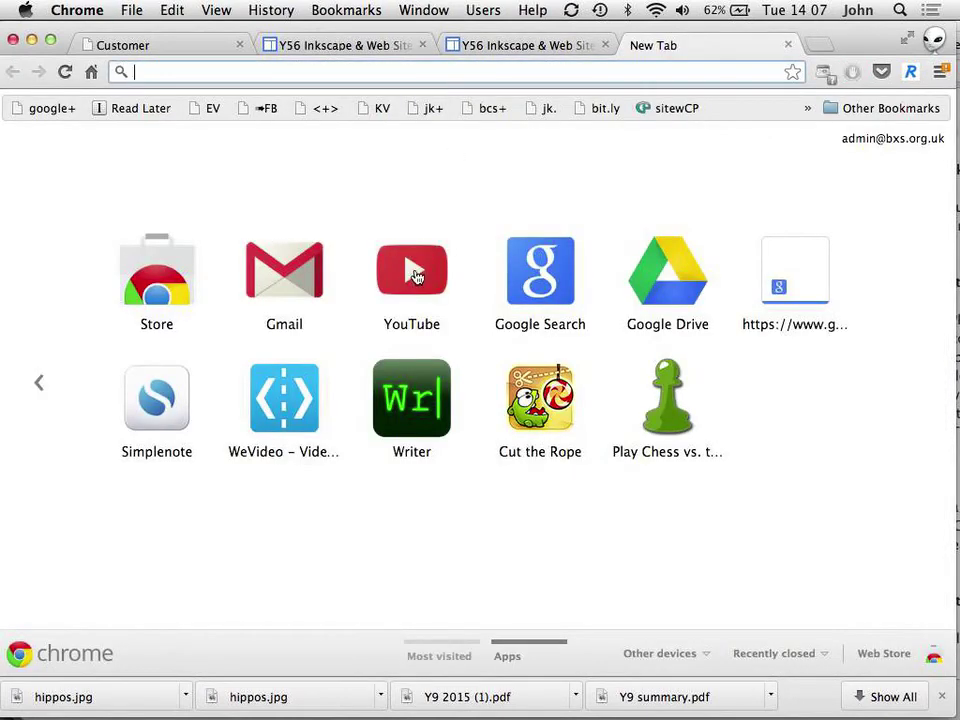
Step: Open Gmail, compose a new email, and address it to the teacher
left_click(257, 287)
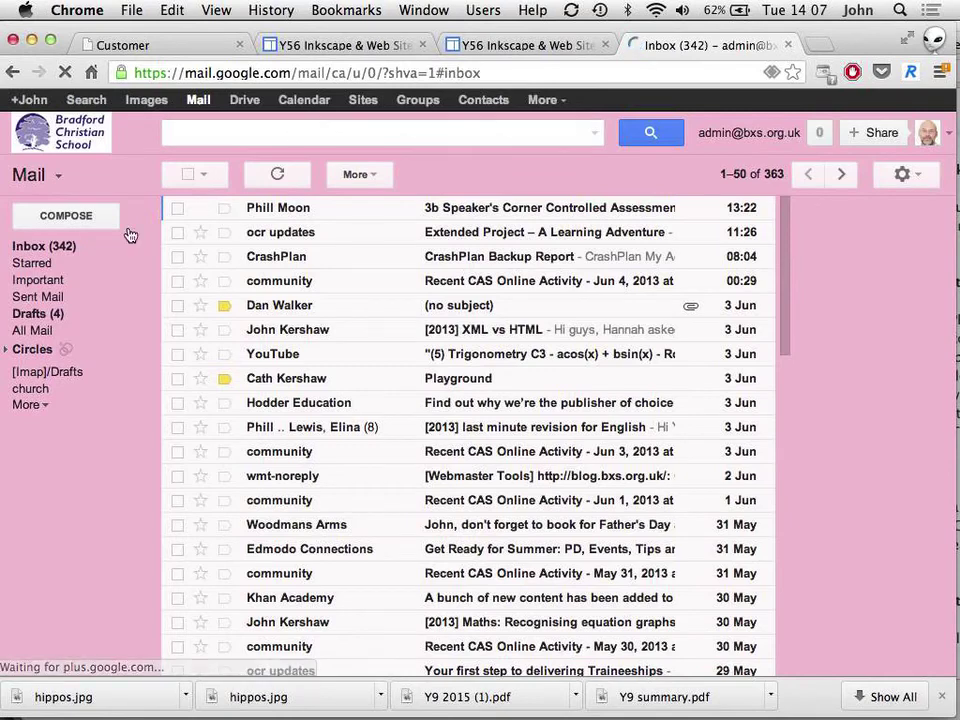
left_click(61, 220)
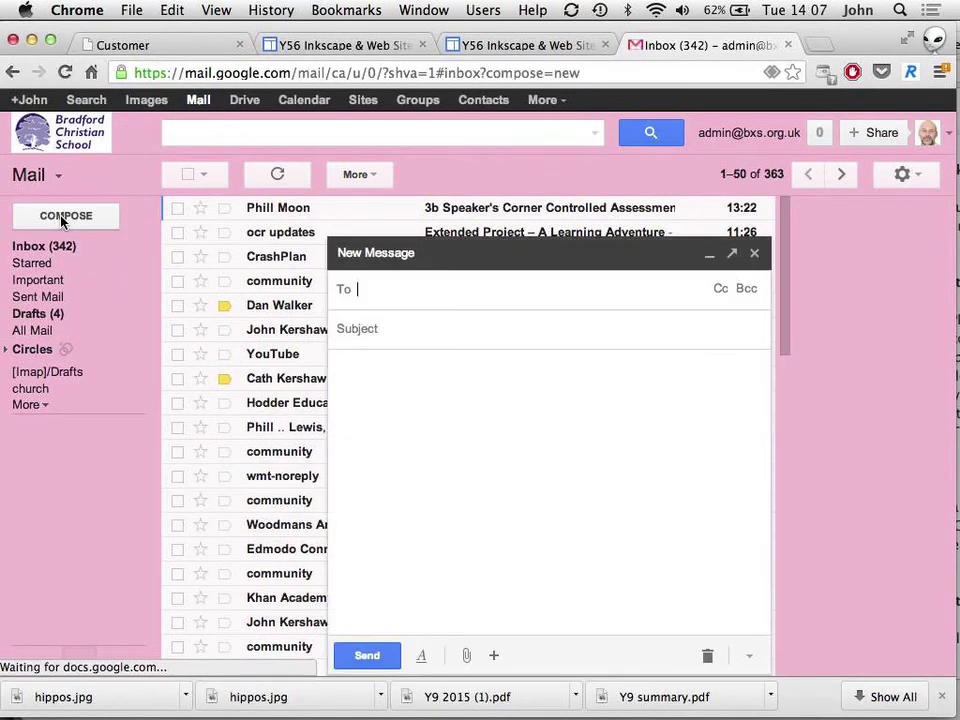
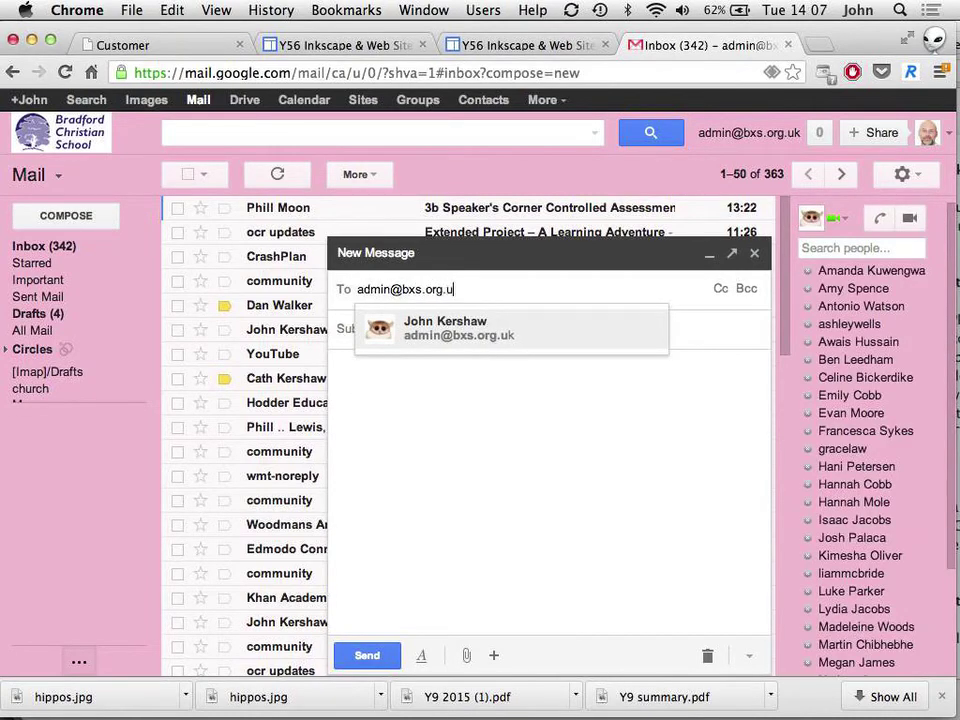
key("Return")
key("Tab")
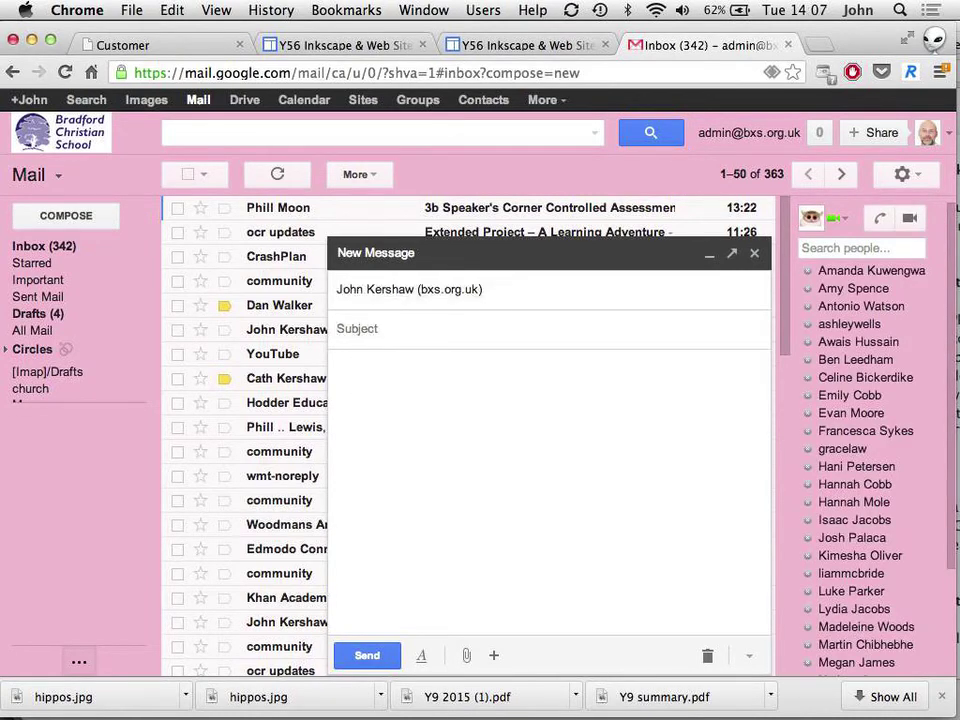
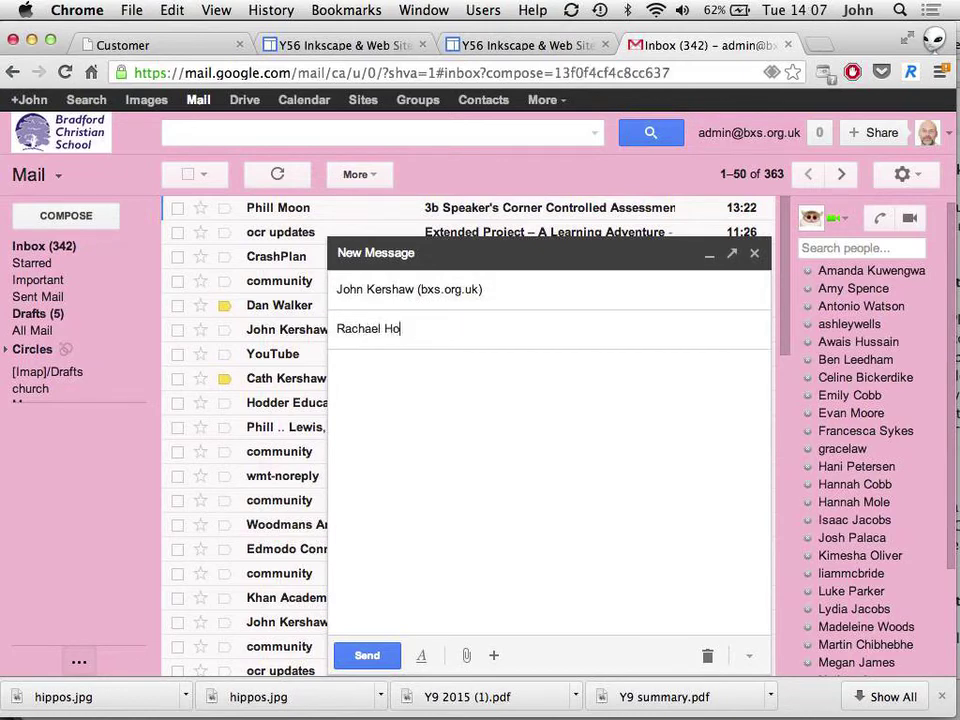
Step: Enter the student's name as the subject and a 'Hope you…' note in the body
key("Tab")
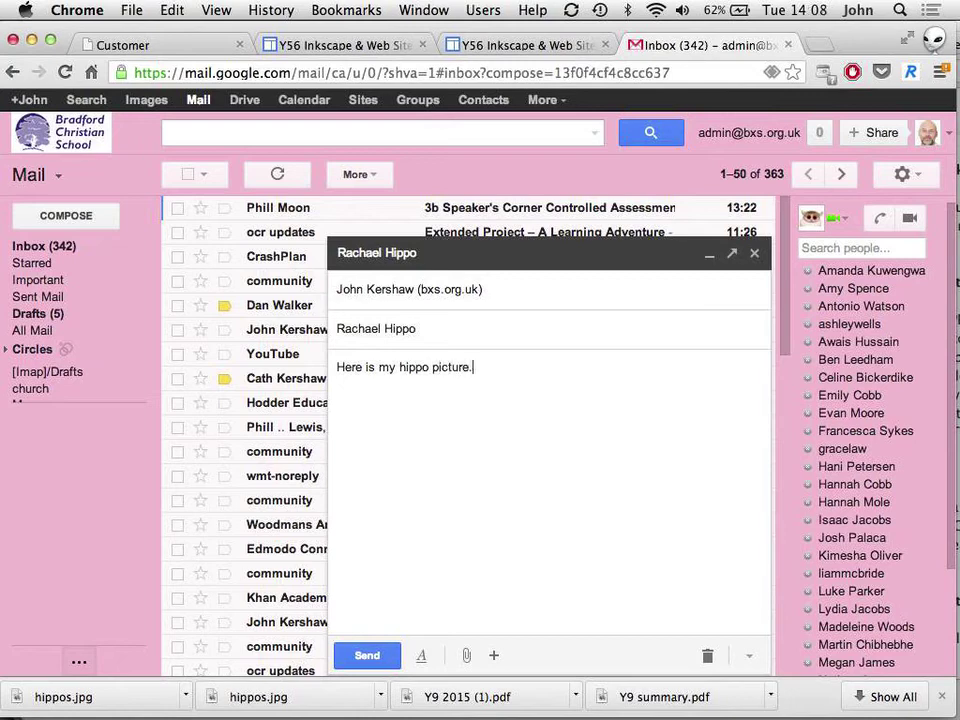
type("Hope you like it.")
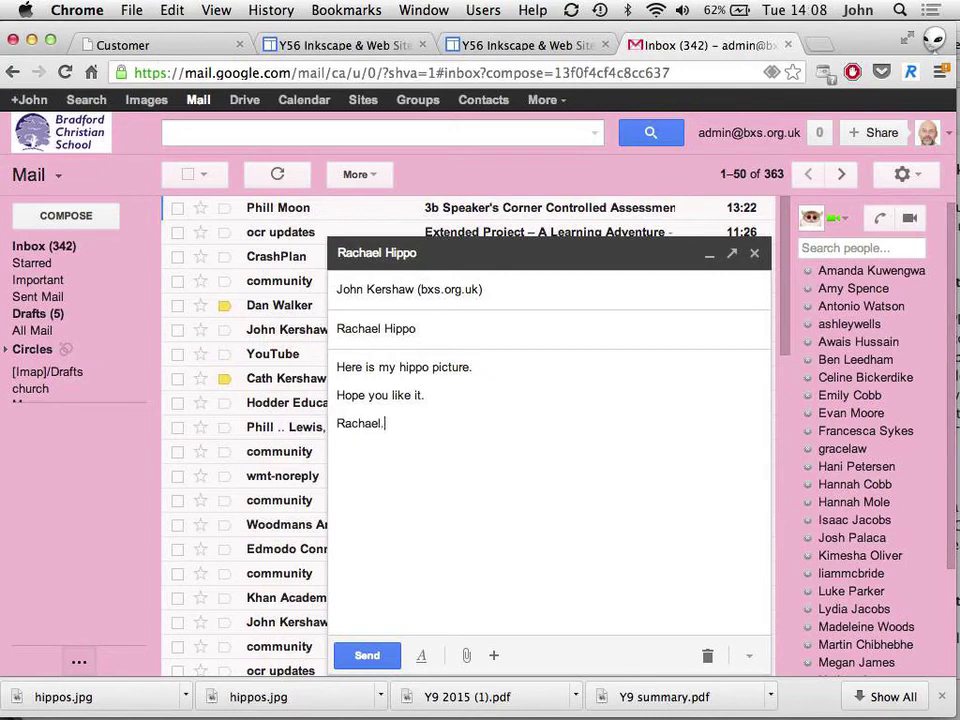
left_click(466, 656)
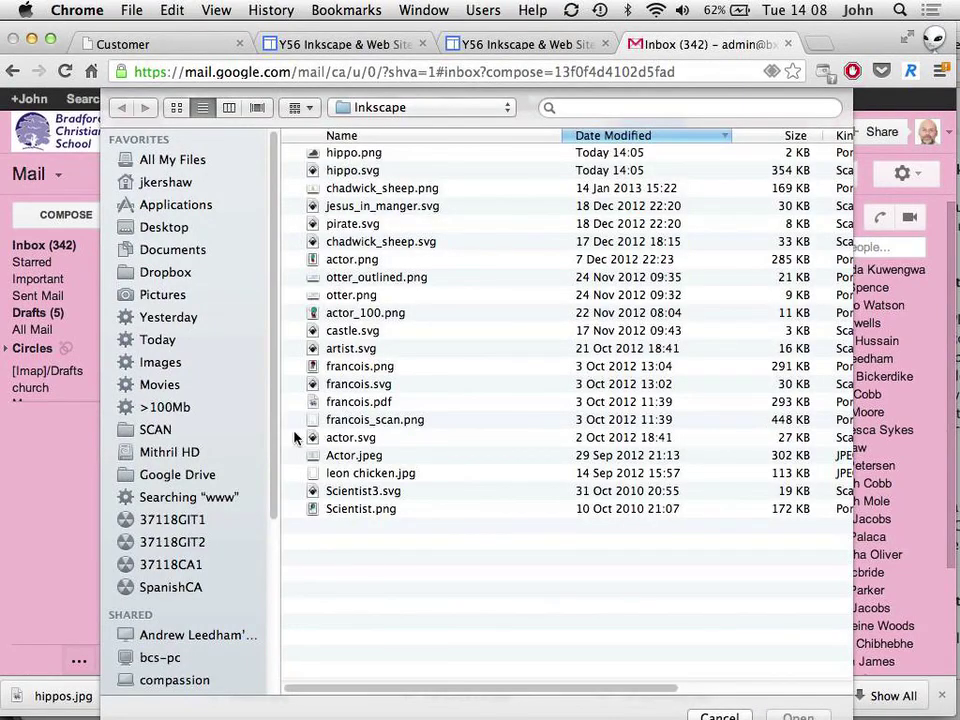
Step: Attach hippo.svg from the Inkscape folder, then return to the Y56 Inkscape & Web Site Task tab
left_click(349, 173)
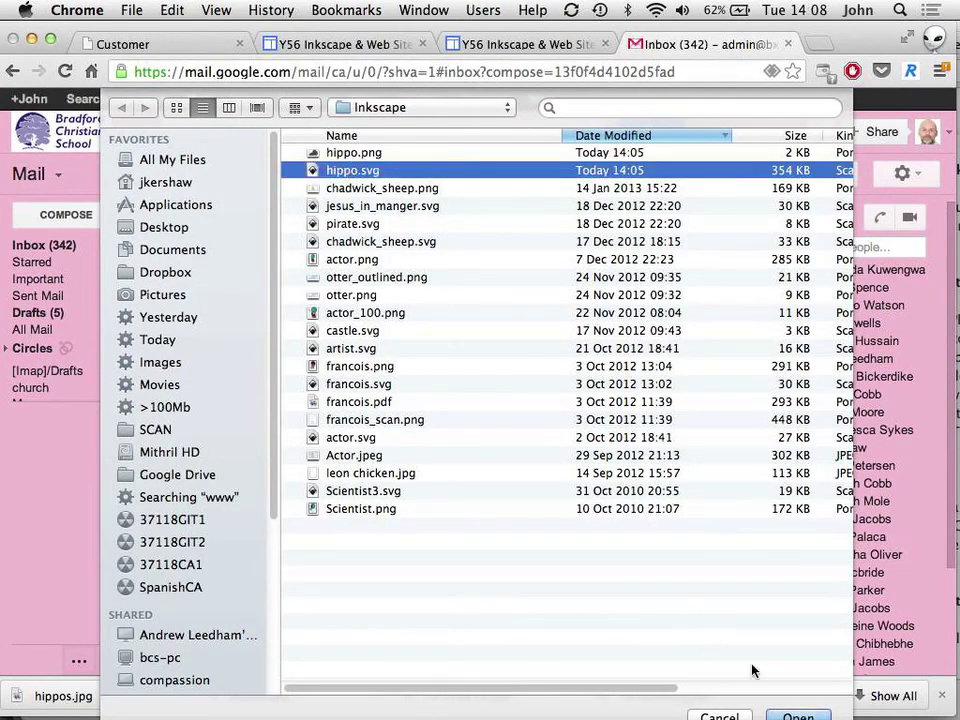
left_click(797, 715)
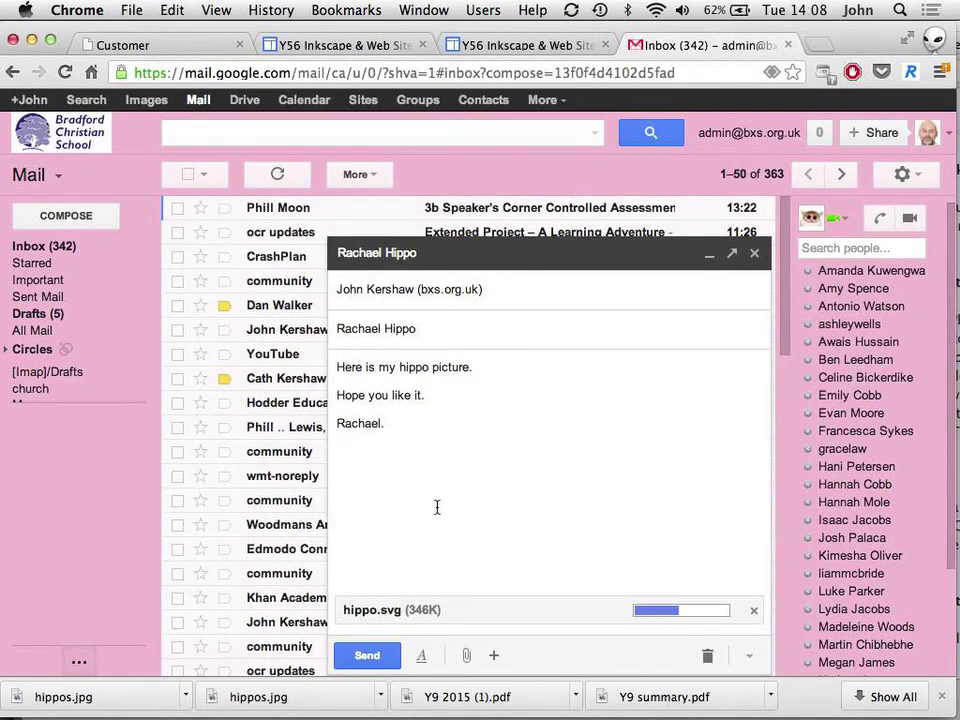
left_click(515, 45)
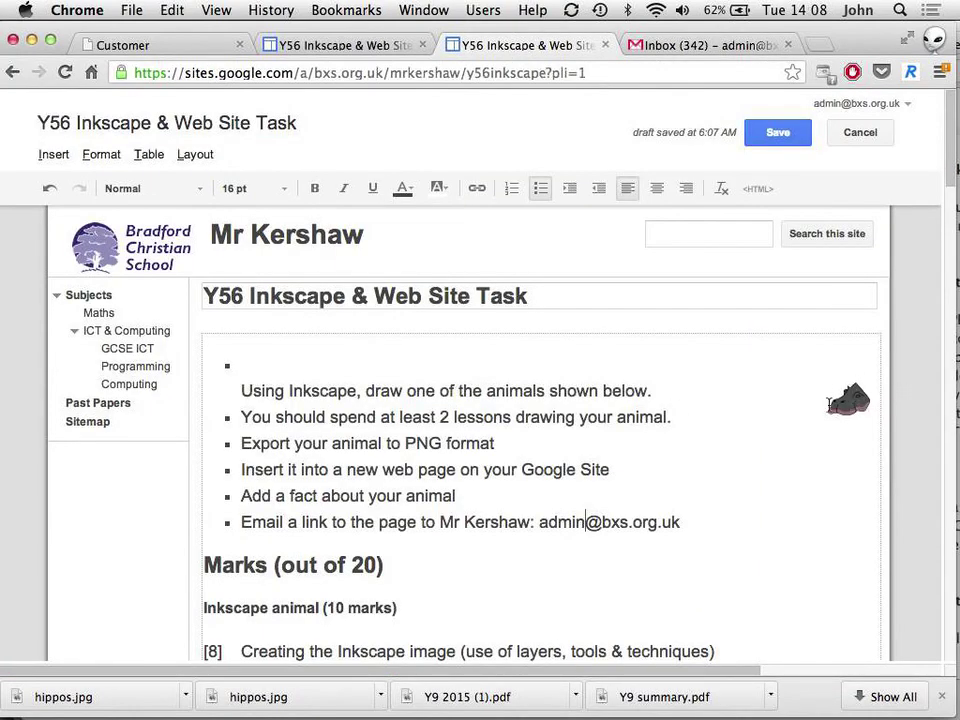
Step: Save the task page, copy its web address, and return to the Gmail draft
left_click(592, 70)
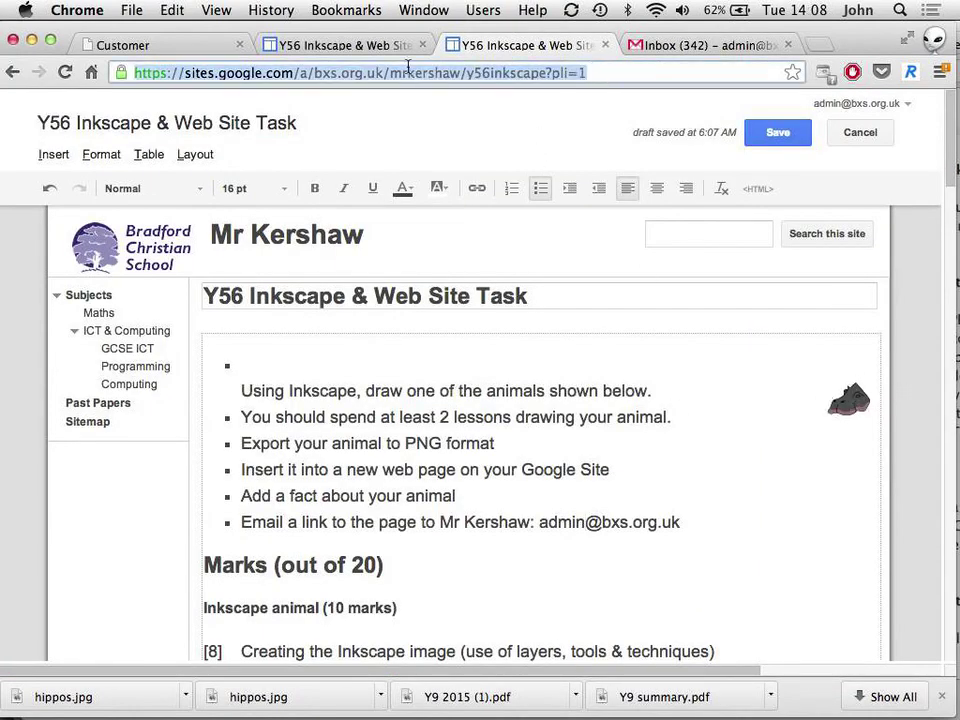
left_click(776, 133)
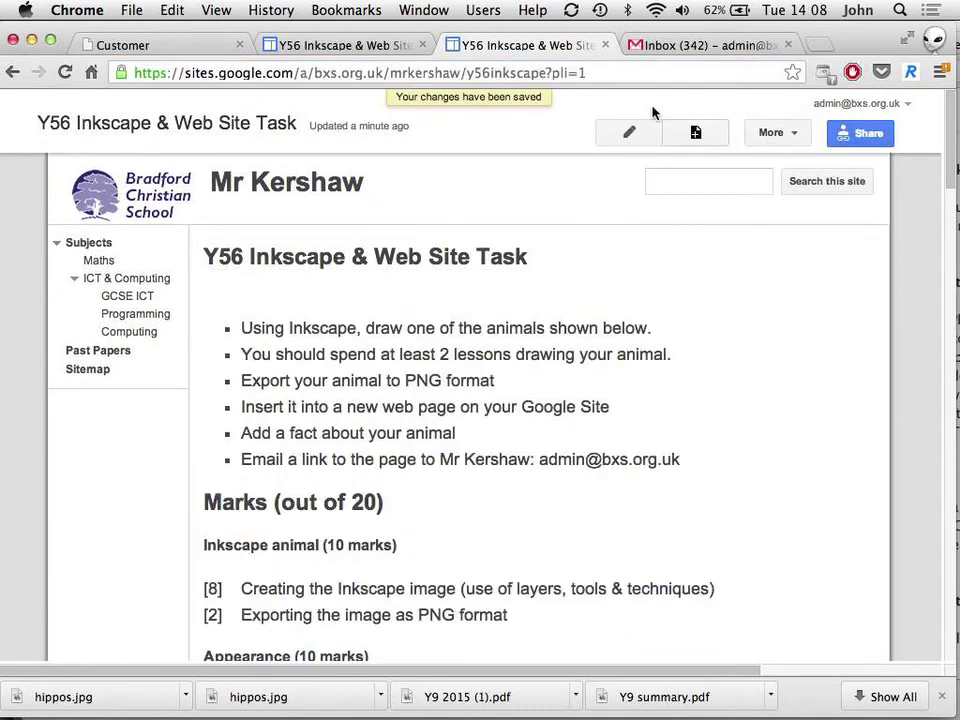
left_click(580, 72)
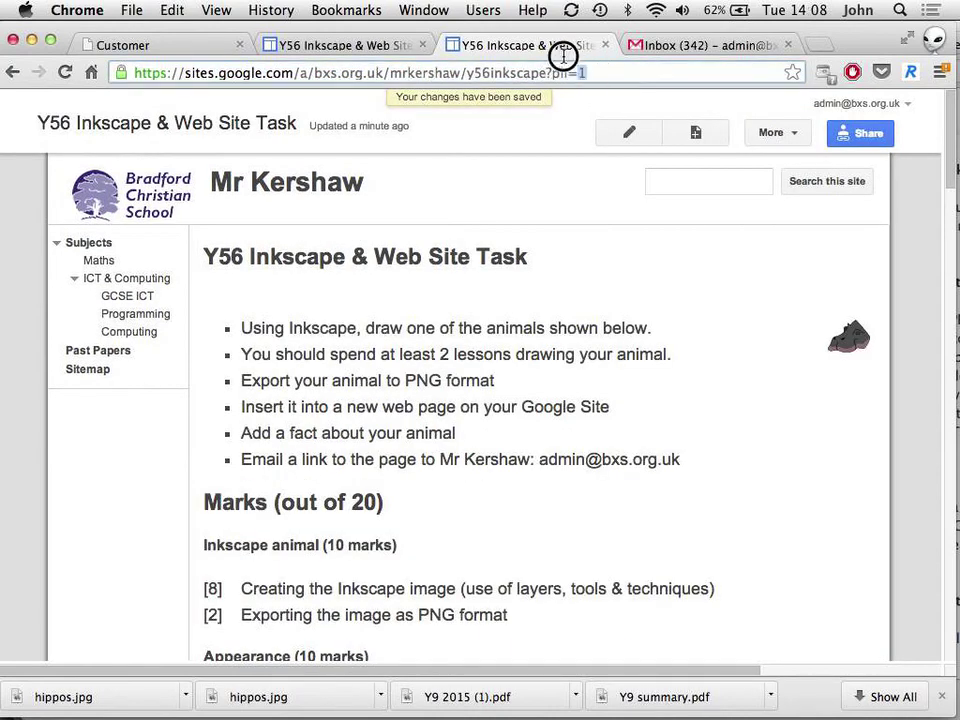
right_click(479, 76)
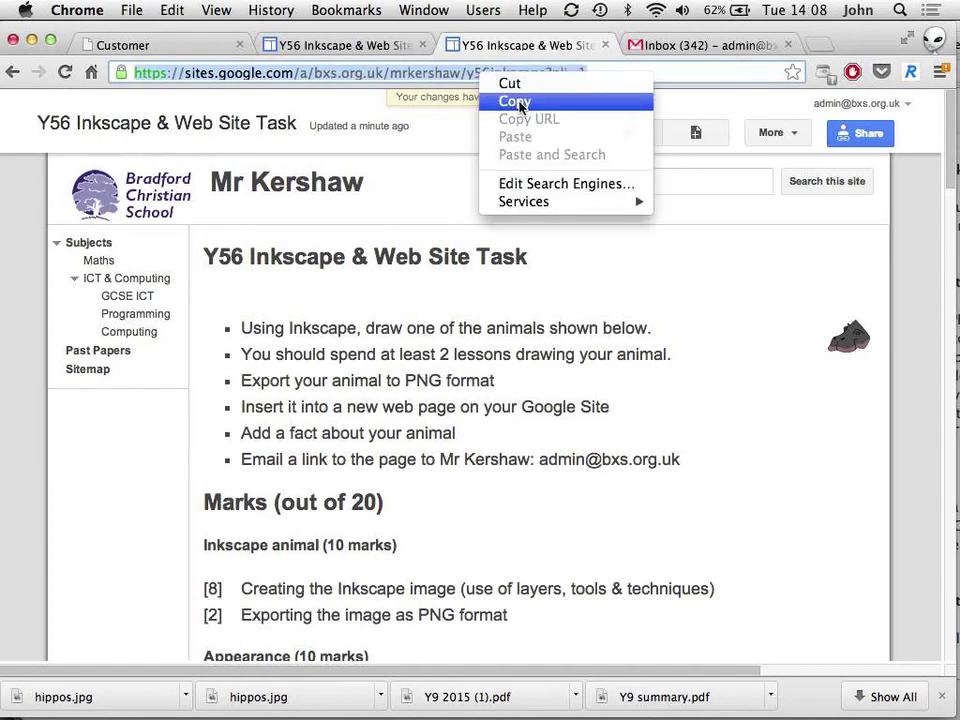
left_click(511, 99)
left_click(660, 45)
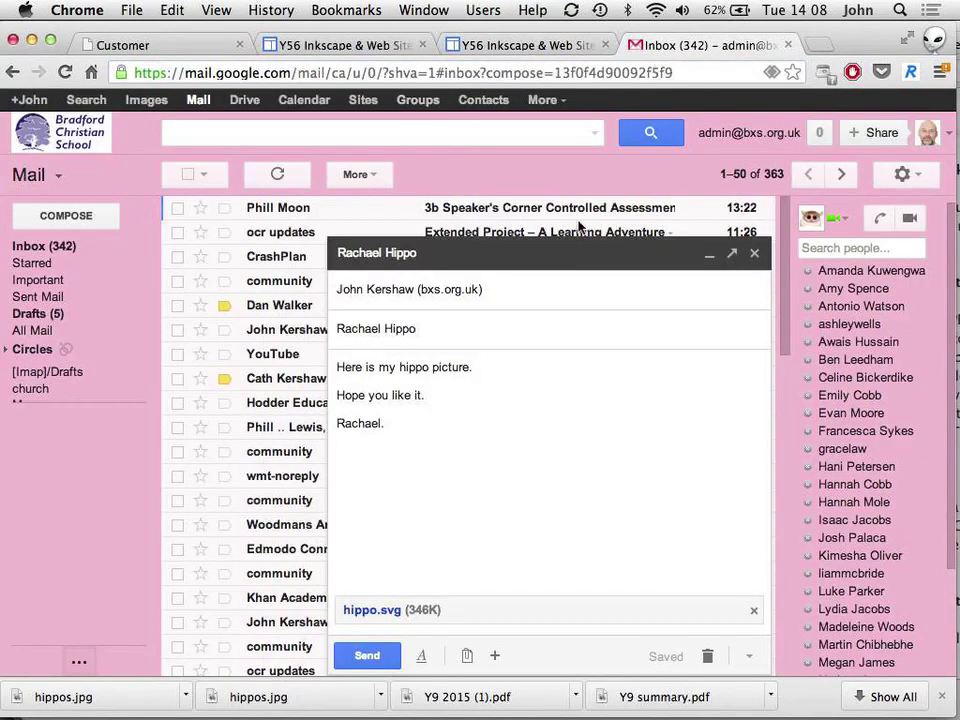
Step: Paste the task page link on its own line above the sign-off and send the email
left_click(467, 402)
key("Return")
key("super+v")
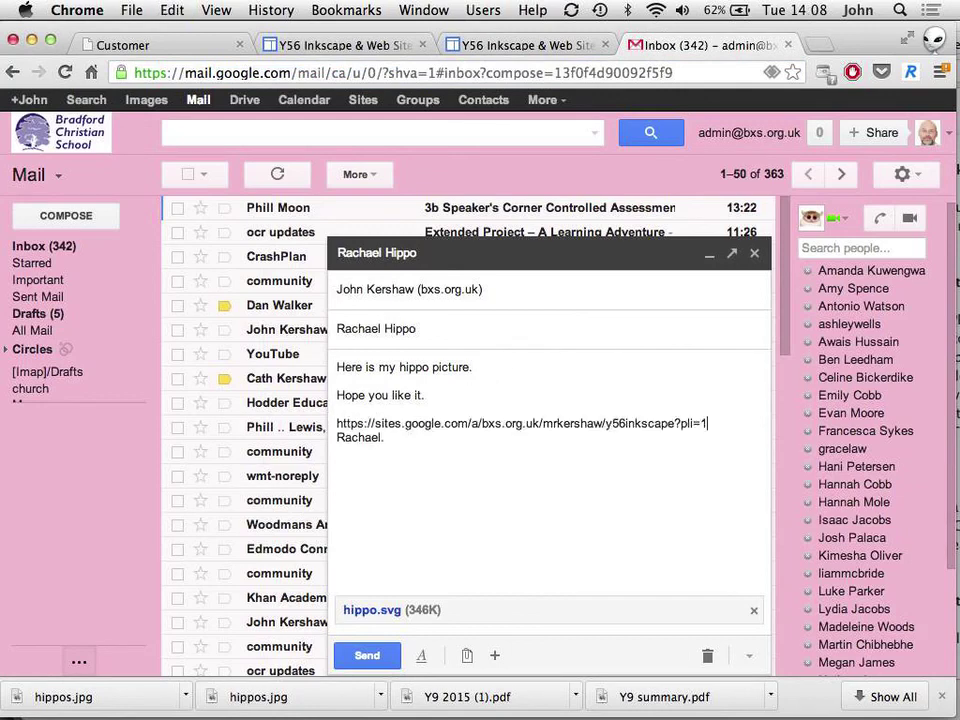
key("Return")
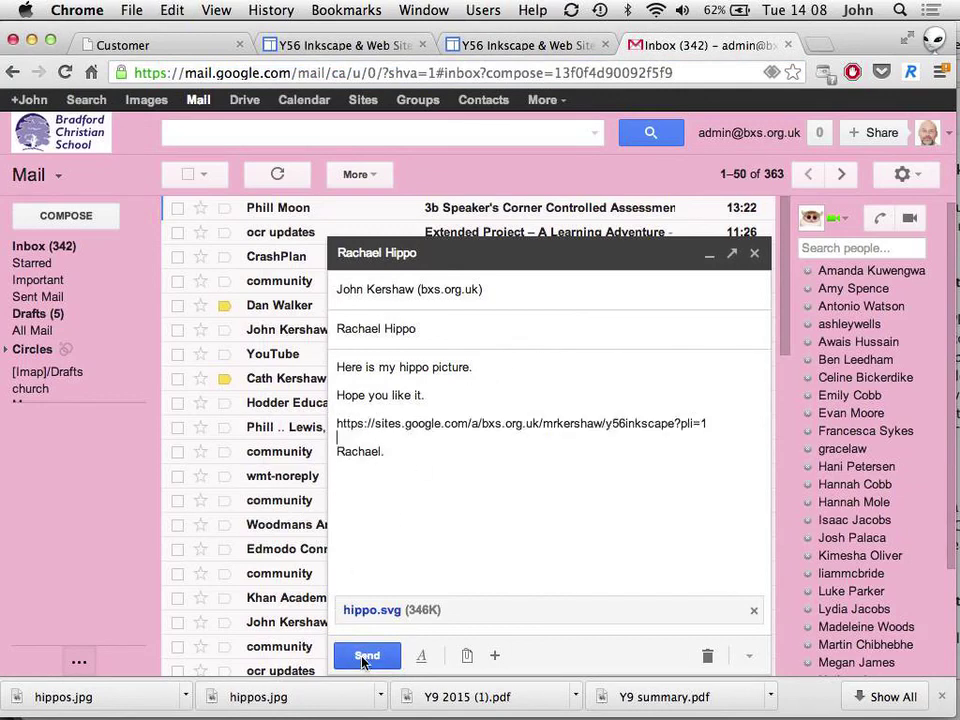
left_click(364, 657)
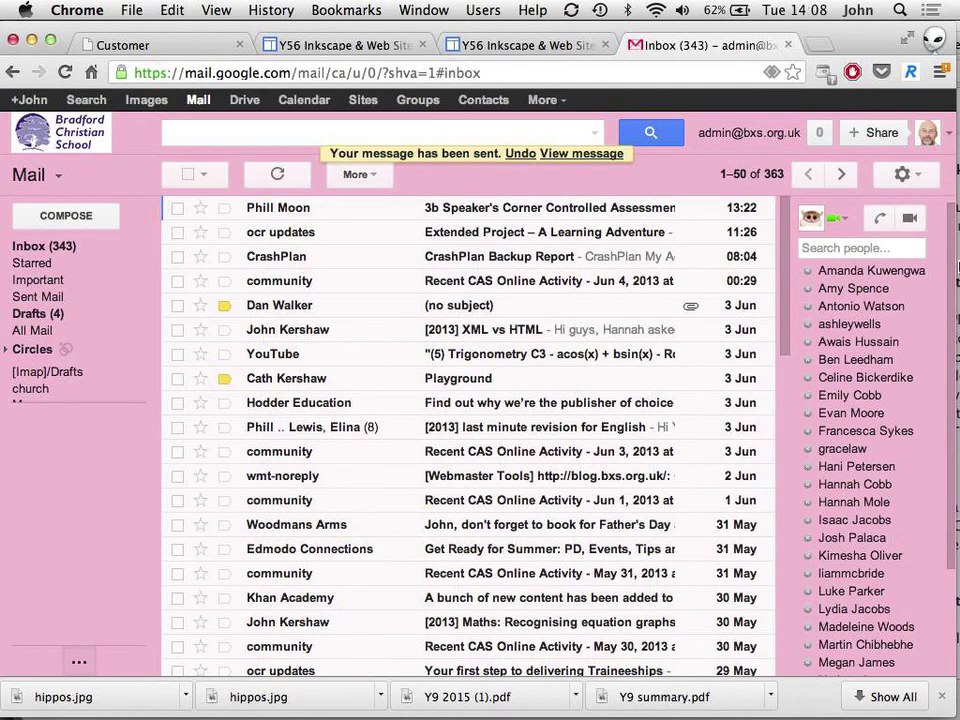
left_click(806, 189)
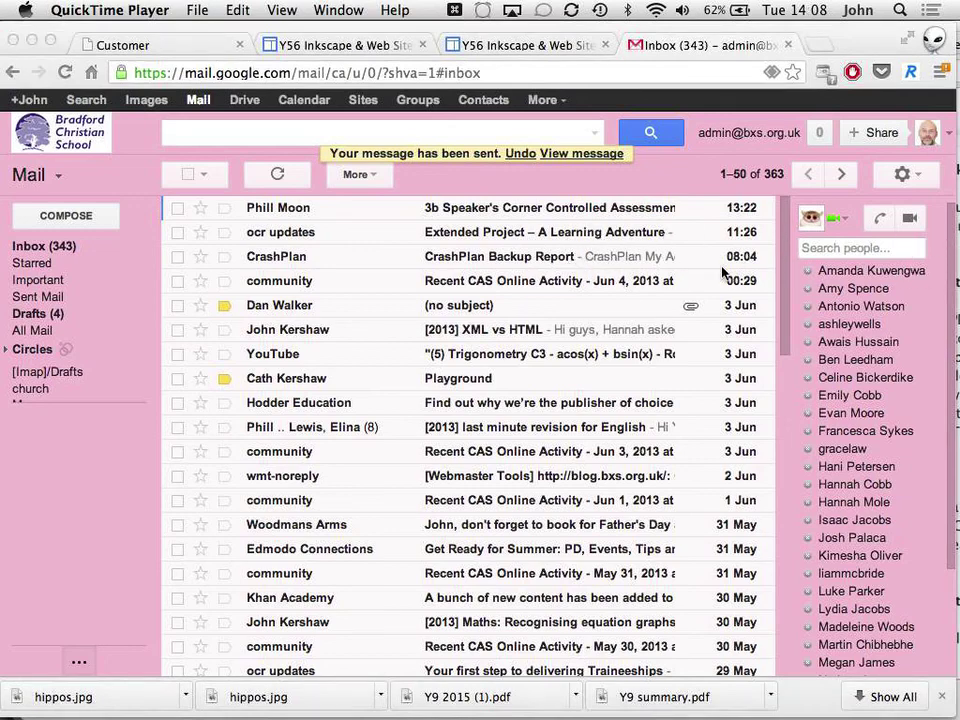